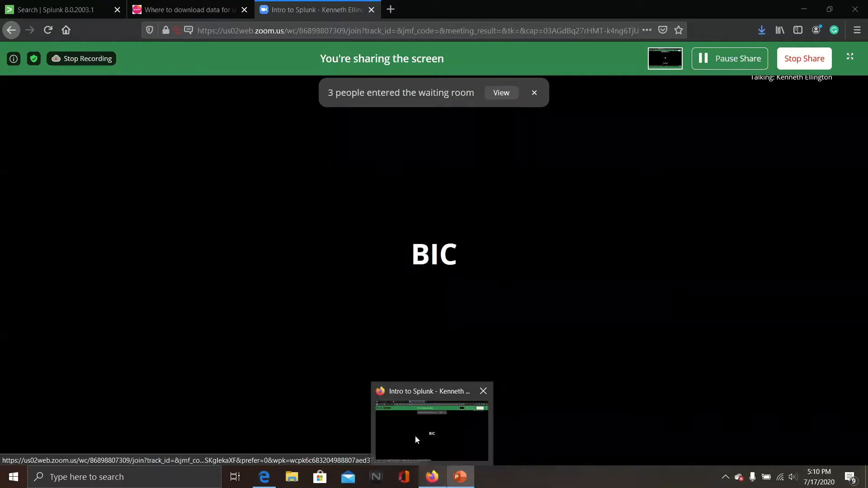
Open the recent Word document Setup For Splunk Intro Workshop from the Windows search
left_click(416, 436)
left_click(155, 482)
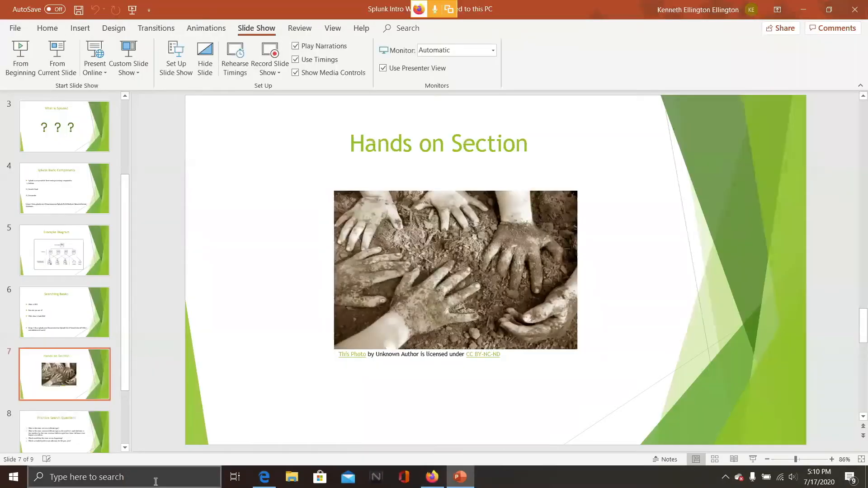
type("word")
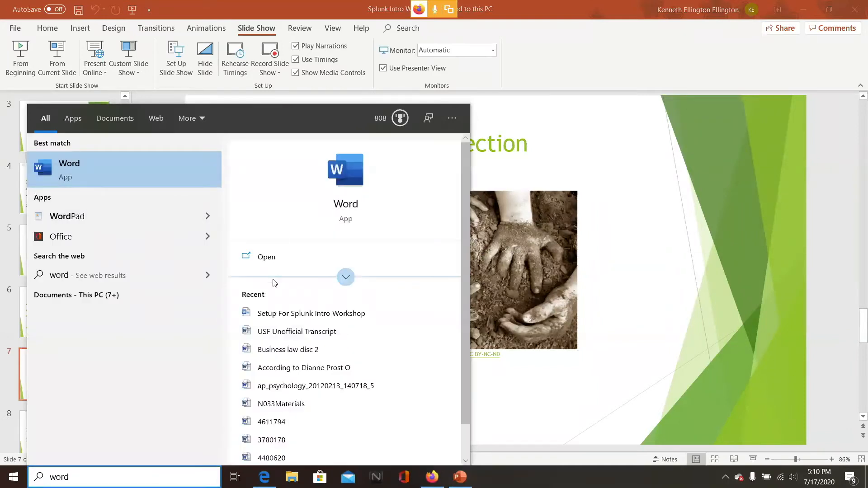
left_click(278, 311)
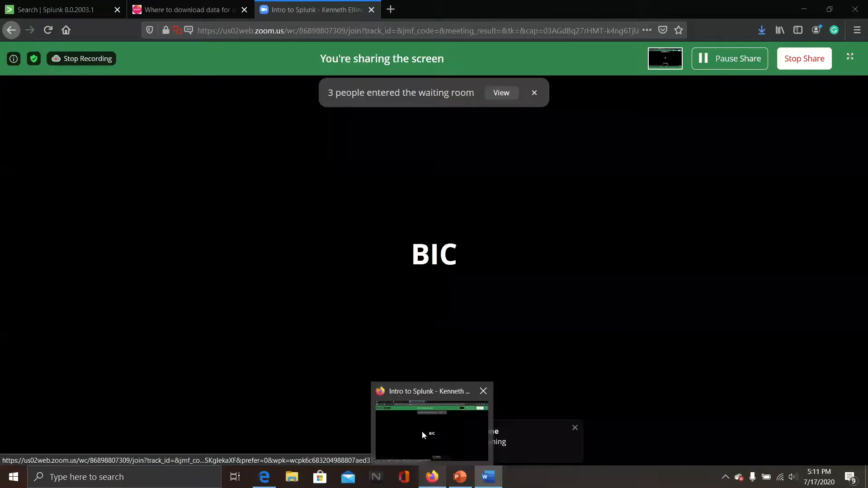
Open the Zoom meeting's group chat panel in the browser
left_click(422, 431)
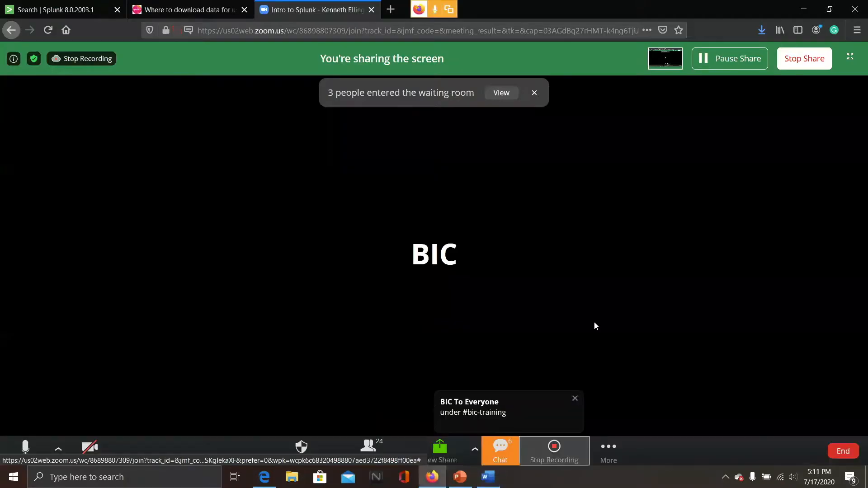
left_click(498, 463)
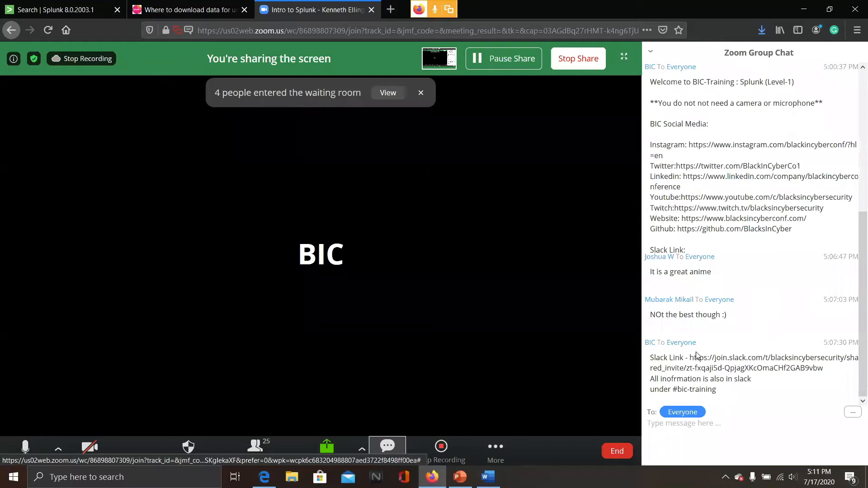
Review the Onboarding Data for Workshop day instructions in the setup document
mouse_move(488, 477)
left_click(477, 439)
scroll(493, 272, "down", 4)
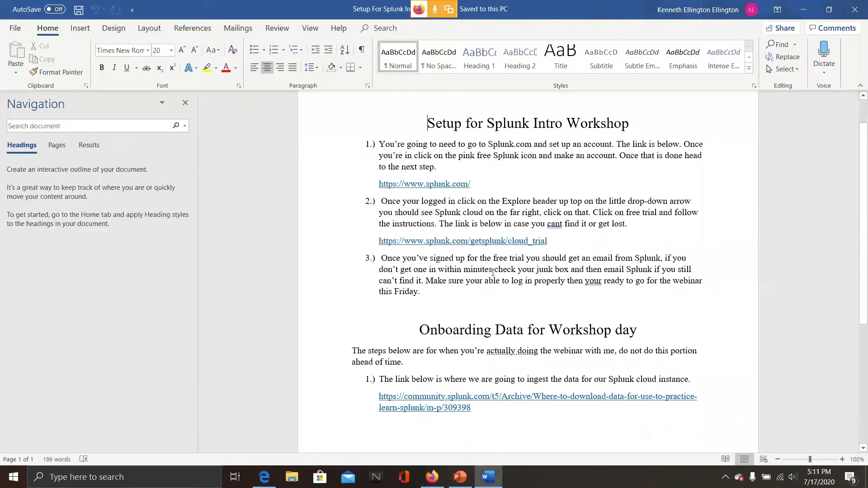
scroll(493, 272, "down", 1)
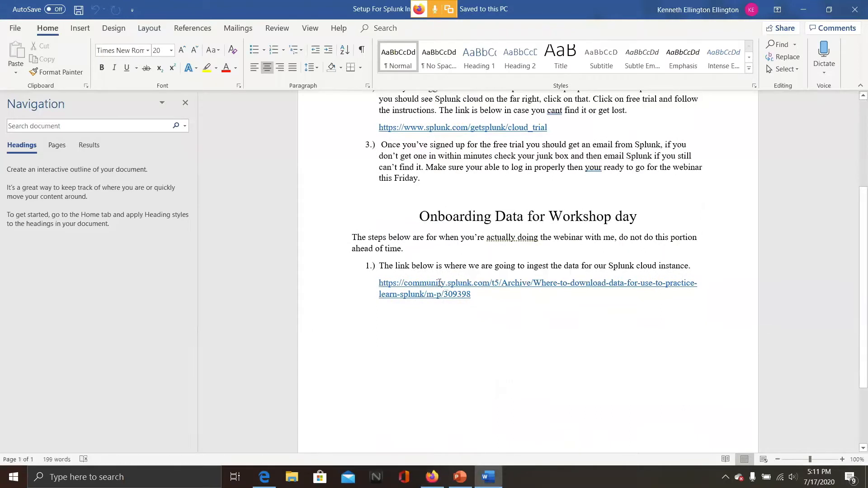
Open the data.montgomerycountymd.gov link from the Splunk community post about practice data
mouse_move(432, 475)
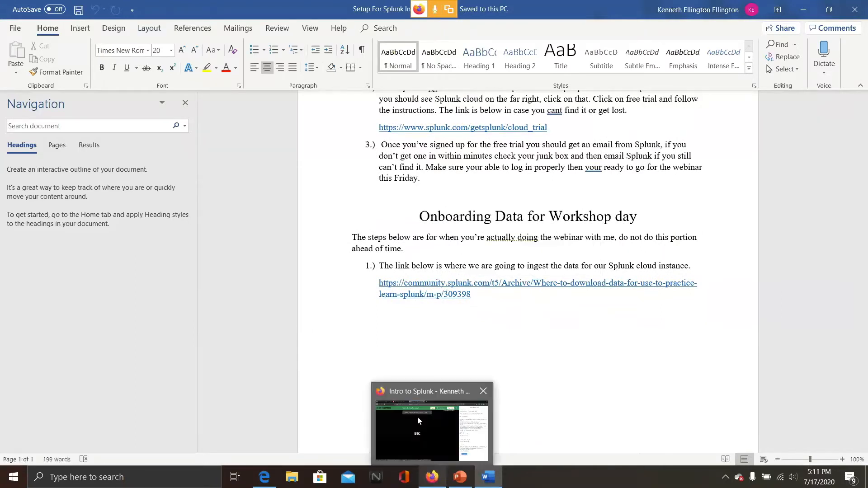
left_click(417, 417)
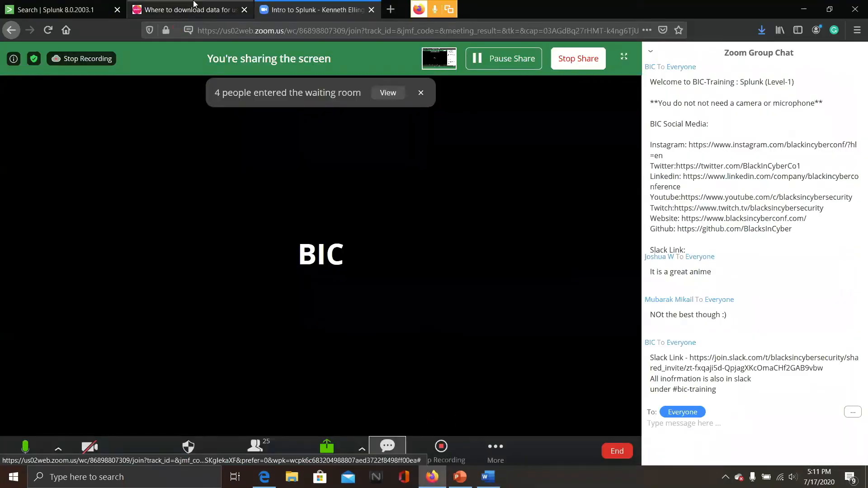
left_click(194, 9)
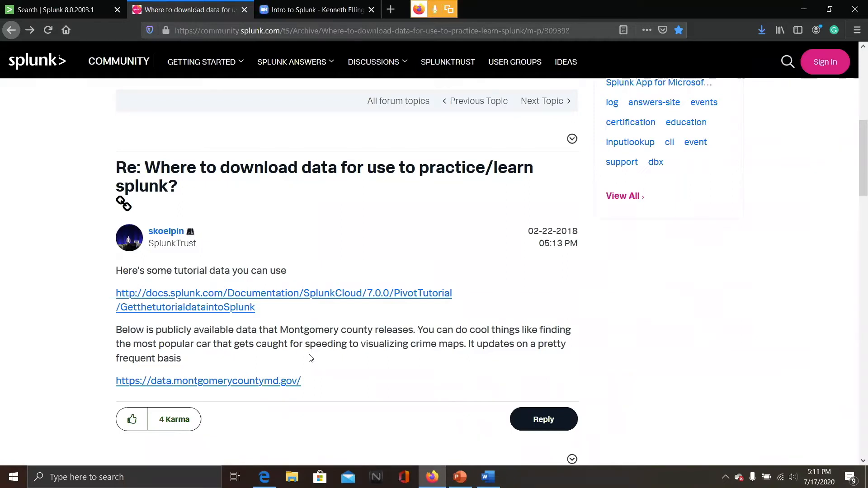
left_click(240, 382)
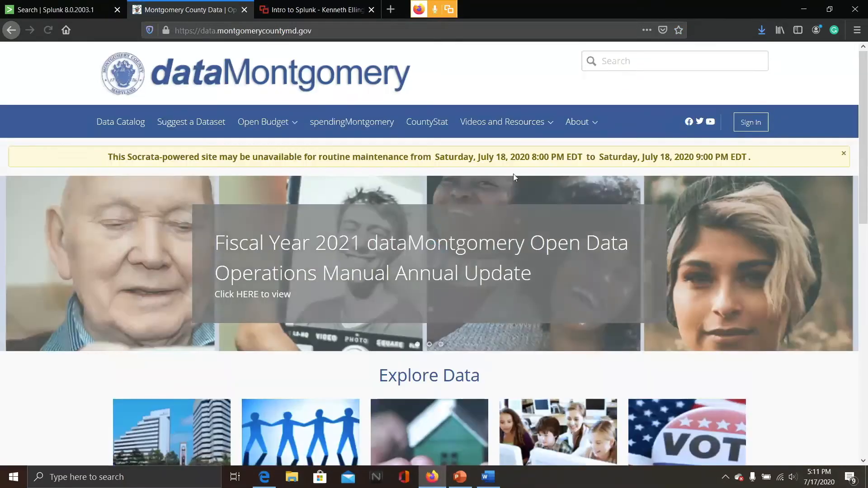
Open the Crash Incidents featured dataset on the dataMontgomery portal
scroll(508, 170, "down", 1)
scroll(507, 170, "down", 8)
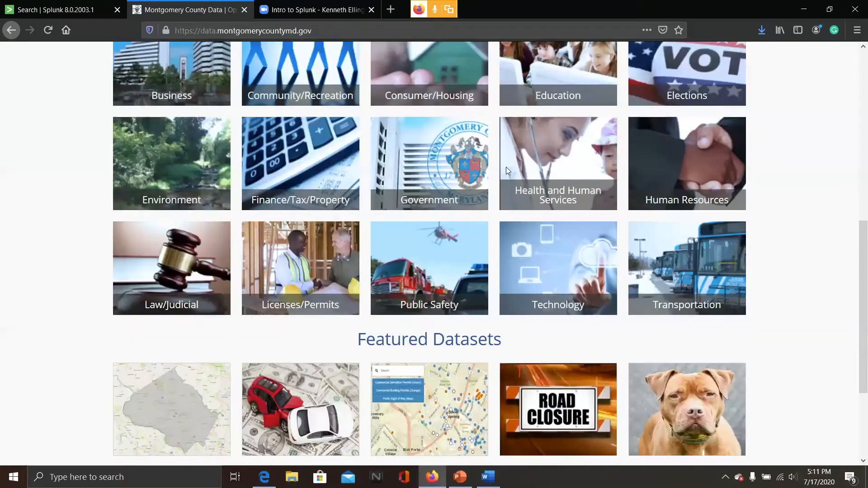
scroll(506, 167, "down", 3)
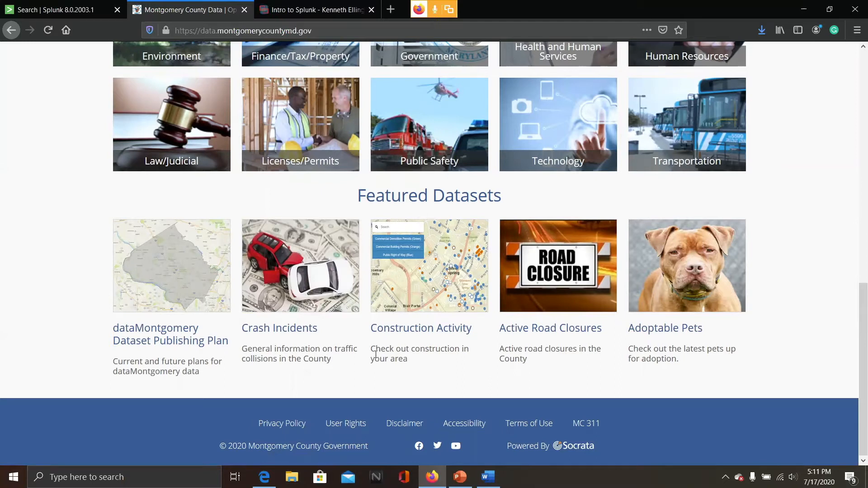
left_click(297, 287)
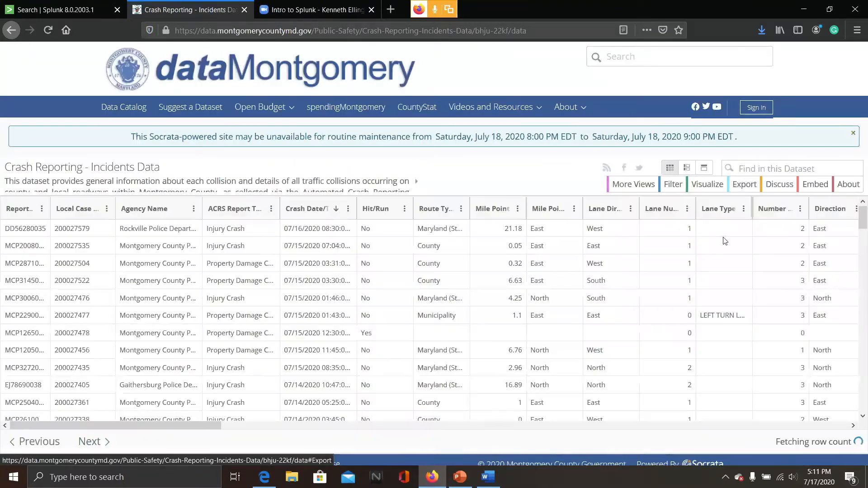
Export the Crash Reporting - Incidents Data as CSV and save the file
left_click(744, 185)
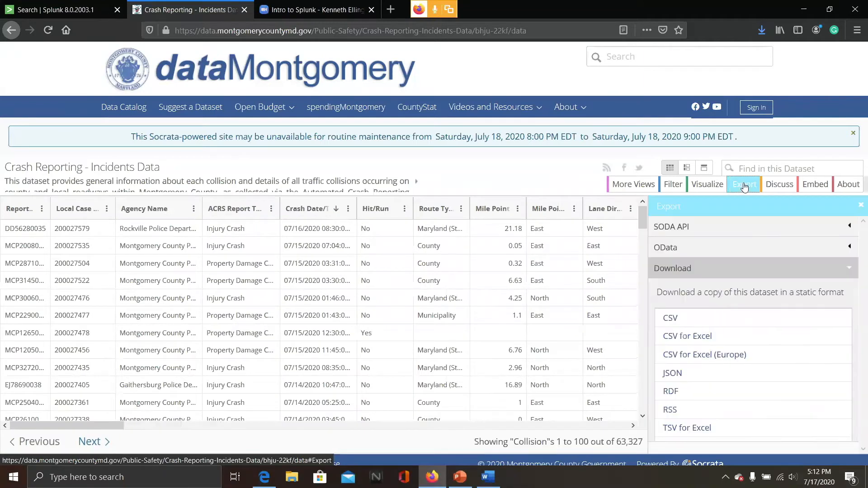
left_click(672, 320)
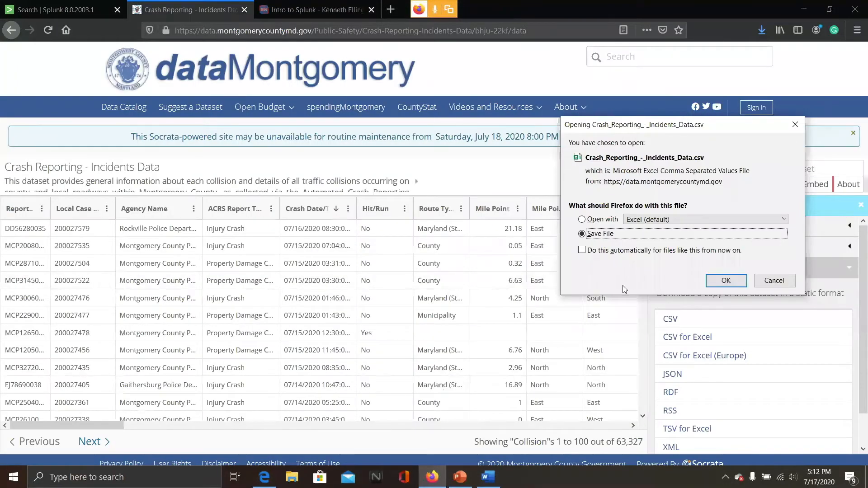
left_click(725, 281)
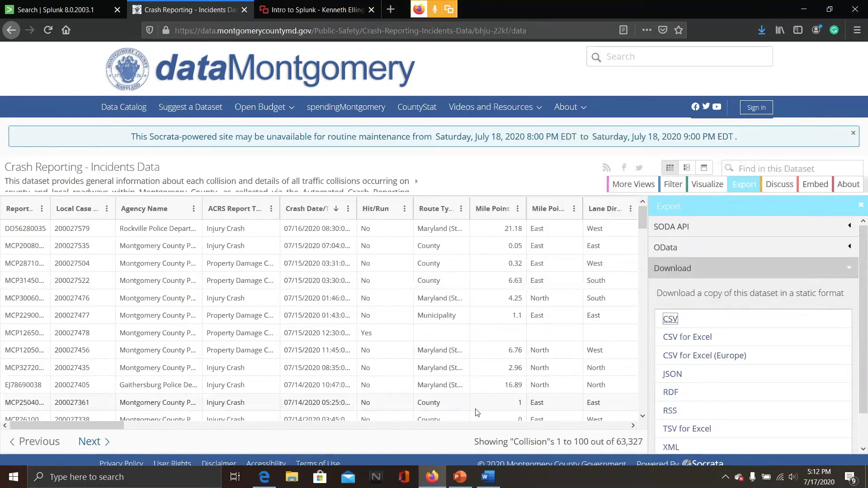
Check the downloaded Crash_Reporting_-_Incidents_Data file in File Explorer's recent files
left_click(292, 477)
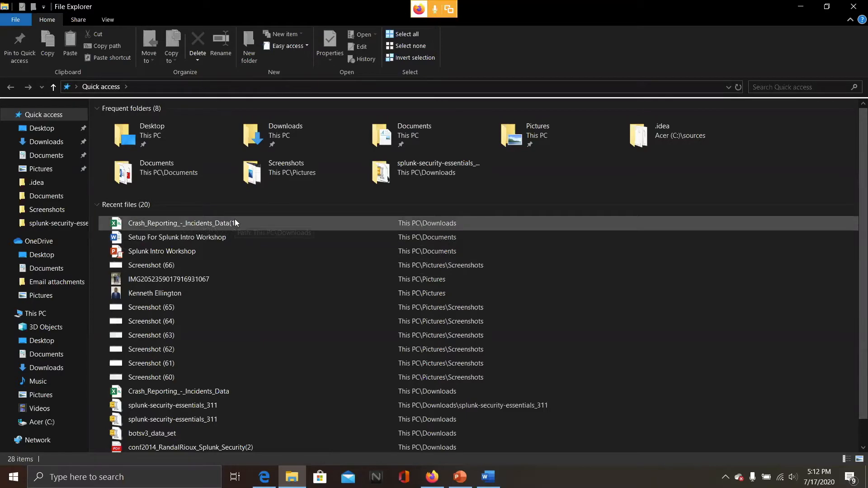
left_click(803, 6)
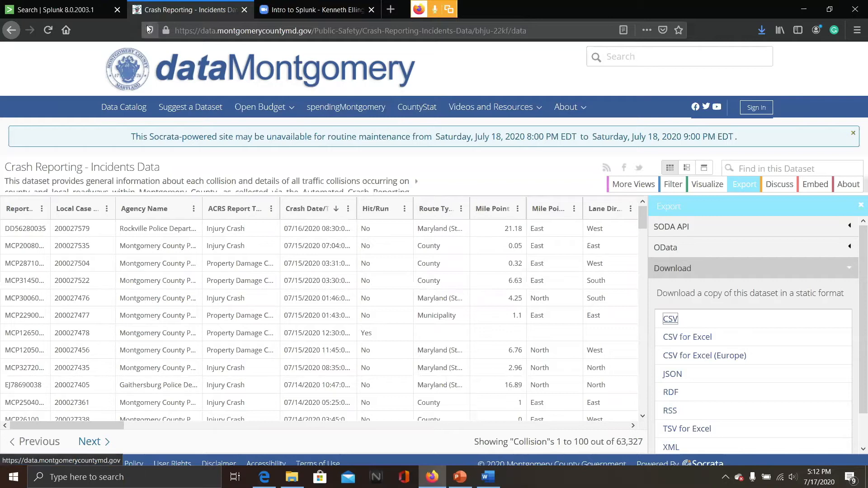
Open the Search & Reporting app in the Splunk Cloud tab
left_click(81, 5)
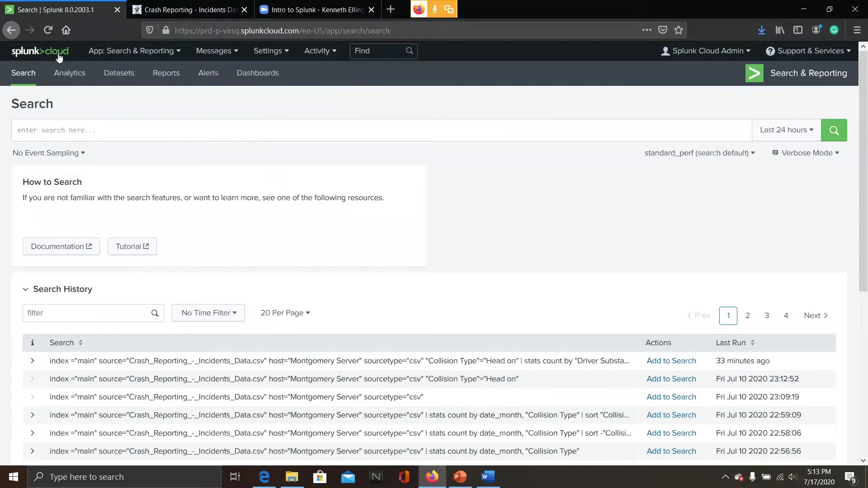
left_click(96, 53)
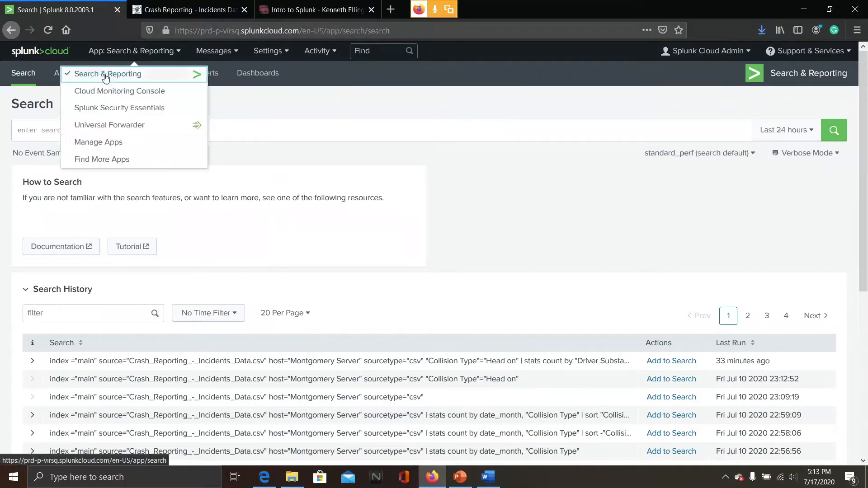
left_click(79, 74)
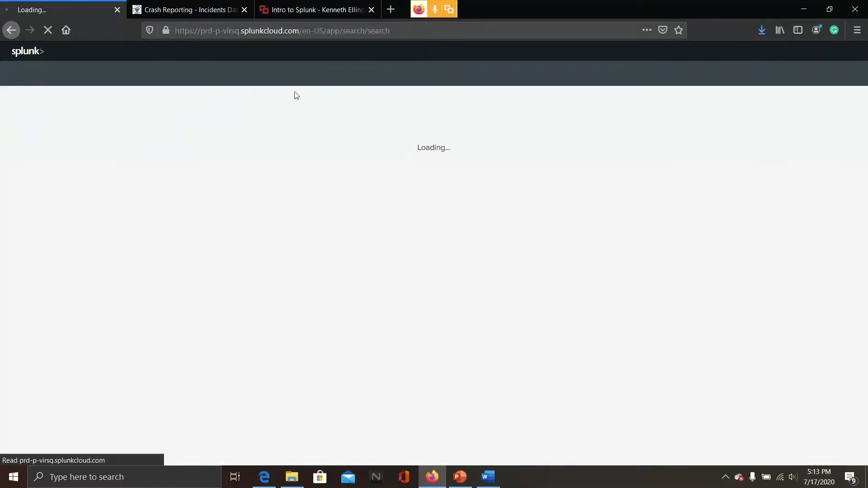
left_click(305, 6)
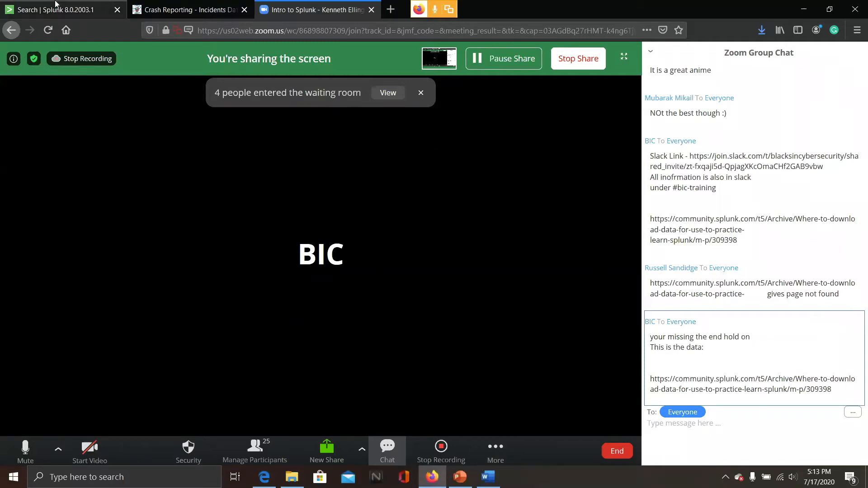
left_click(25, 7)
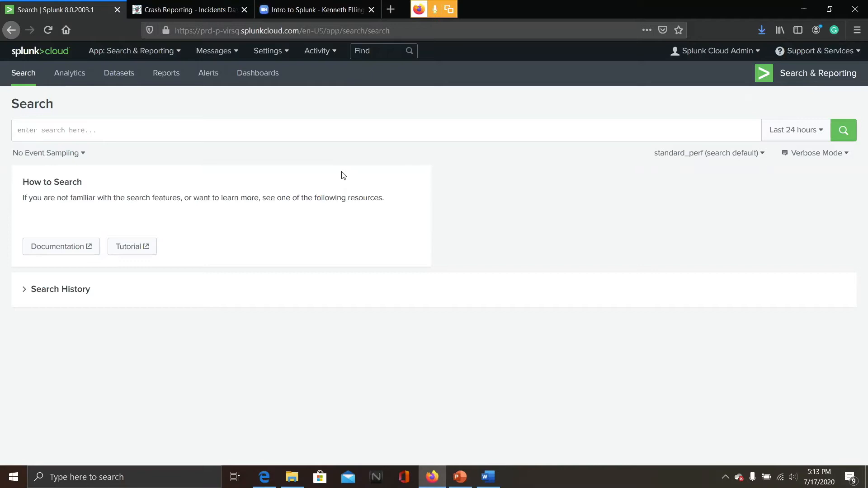
left_click(320, 10)
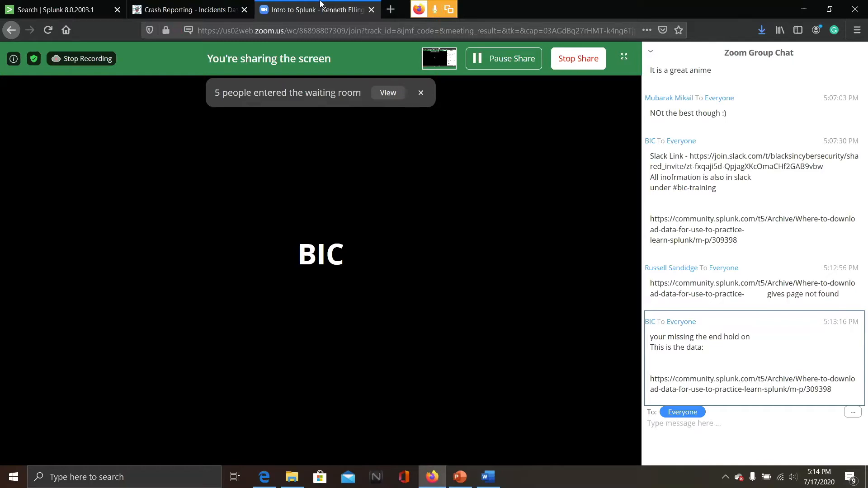
Admit all waiting-room participants into the Zoom meeting
mouse_move(454, 484)
mouse_move(444, 440)
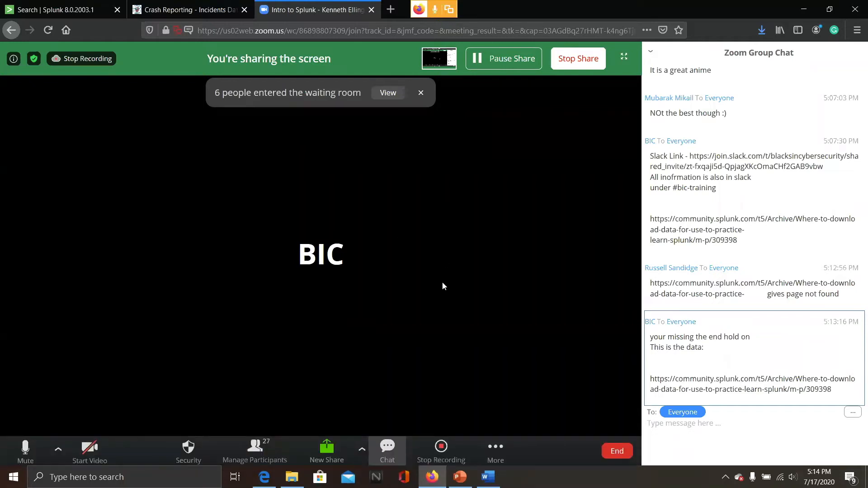
left_click(256, 447)
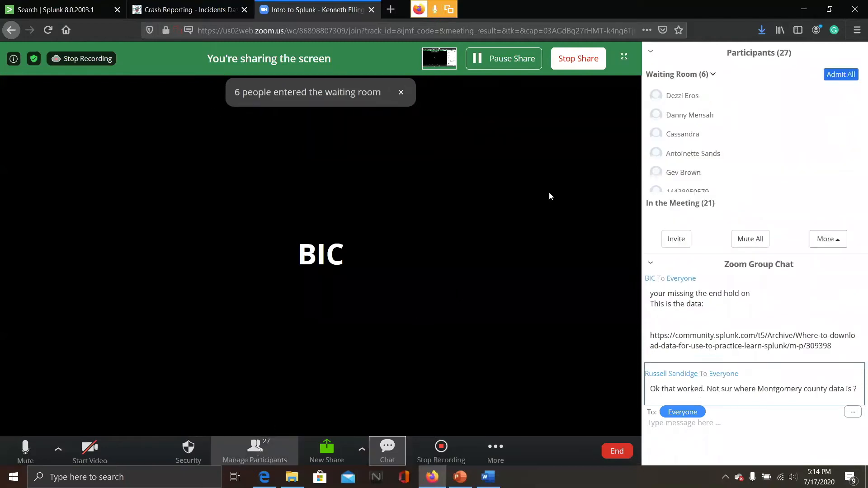
left_click(827, 77)
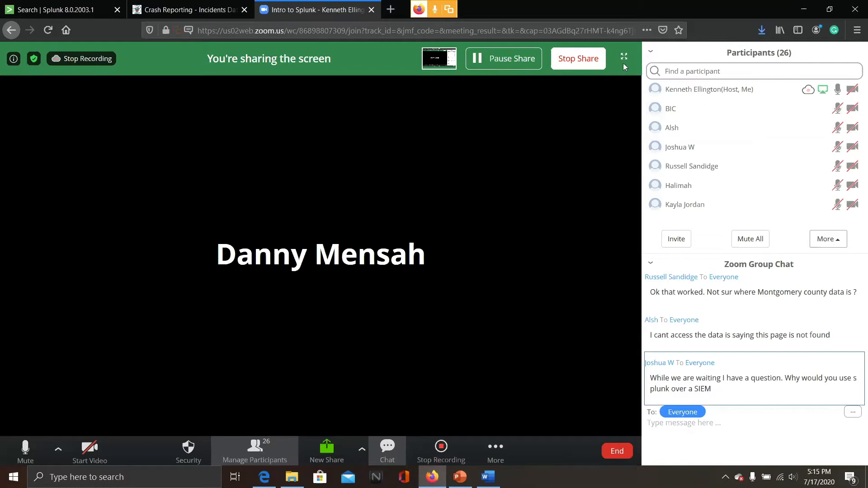
Close the participants list and place the cursor in the chat message box
left_click(653, 54)
left_click(660, 71)
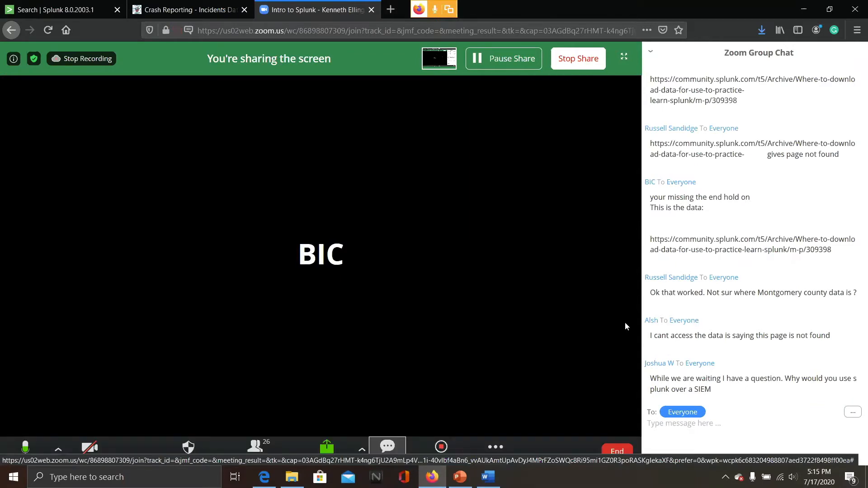
left_click(676, 428)
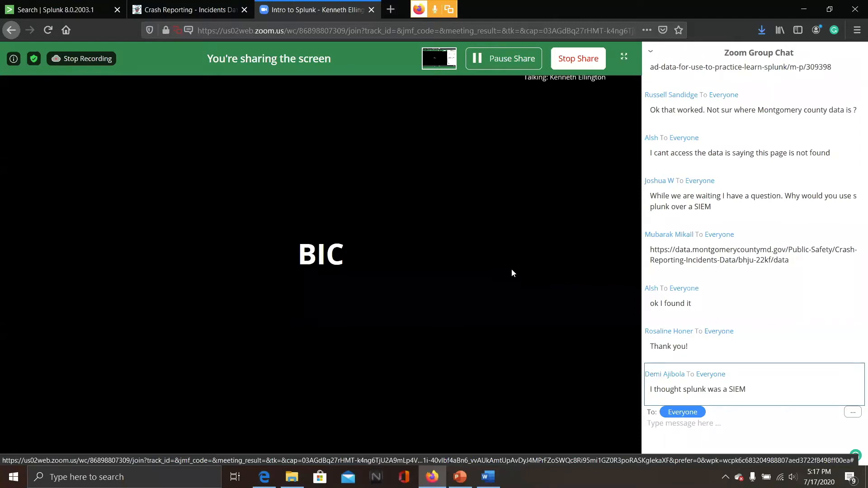
left_click(190, 10)
left_click(316, 10)
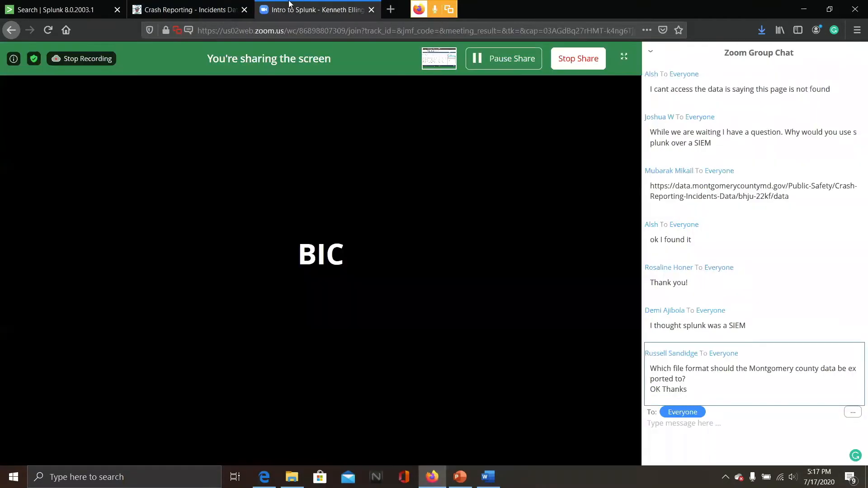
left_click(75, 4)
left_click(311, 3)
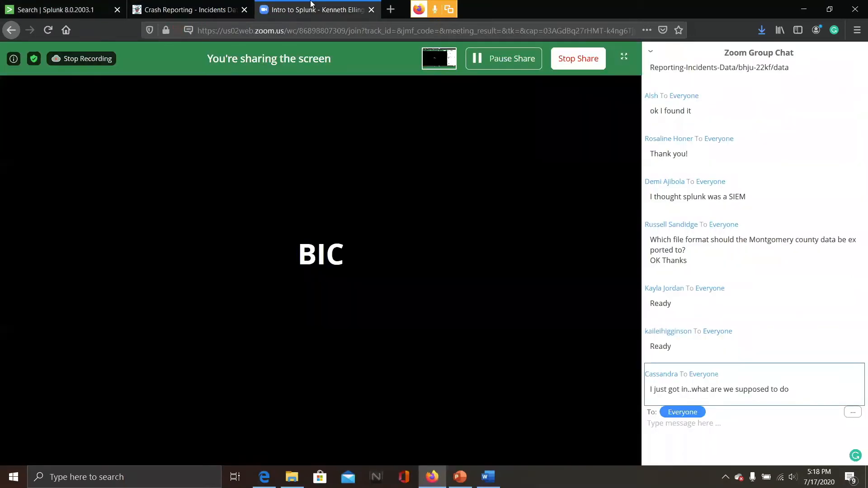
Navigate back to the Splunk community post and reopen its Montgomery County data portal link
left_click(189, 10)
left_click(11, 30)
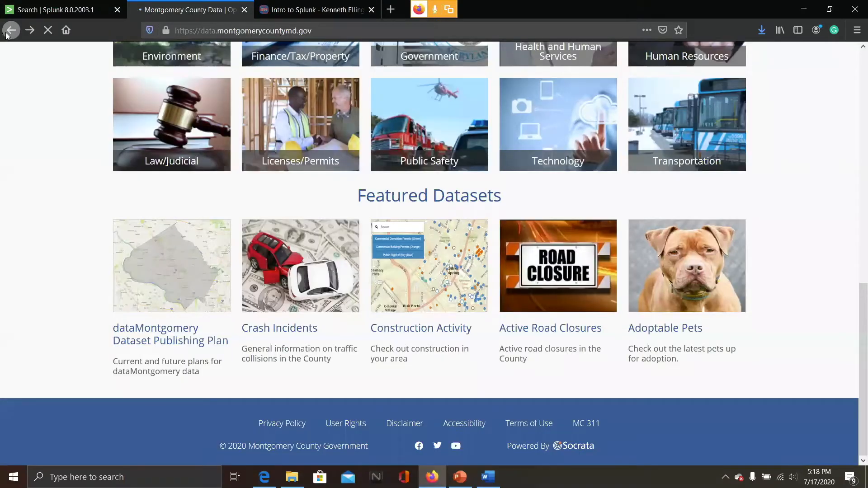
left_click(11, 30)
left_click(12, 29)
left_click(31, 34)
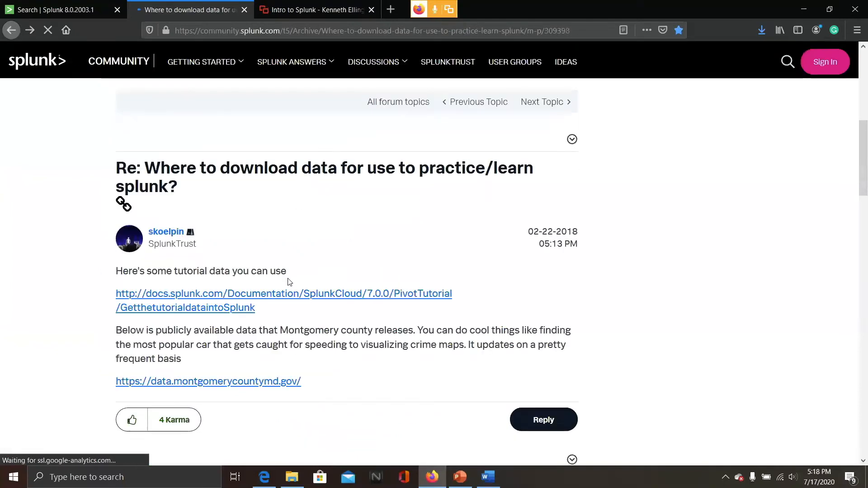
left_click(266, 384)
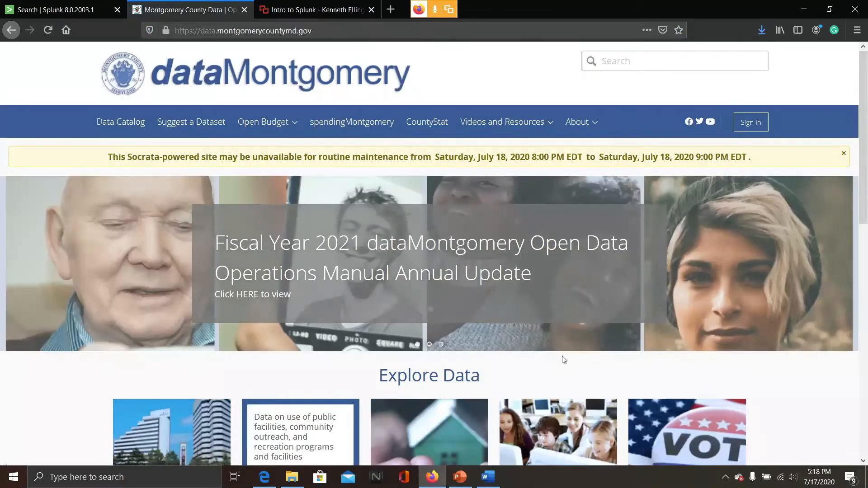
Open the Crash Incidents featured dataset and show its Export download formats
scroll(562, 358, "down", 6)
scroll(563, 360, "down", 4)
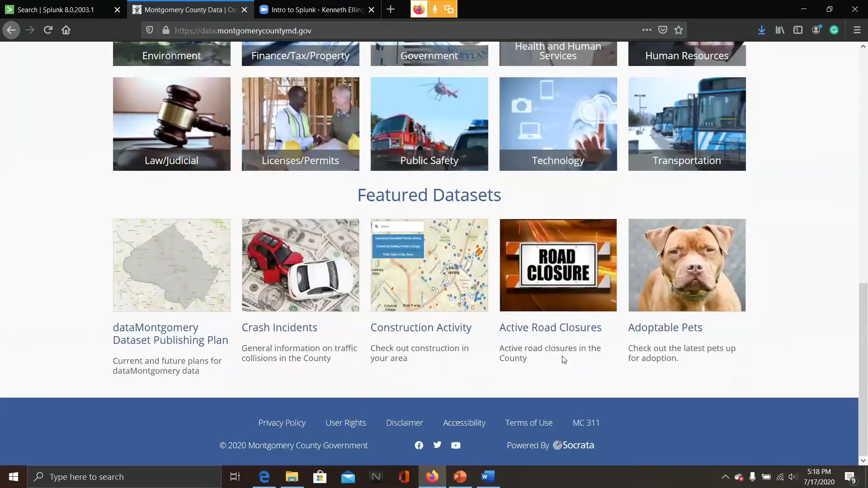
left_click(293, 268)
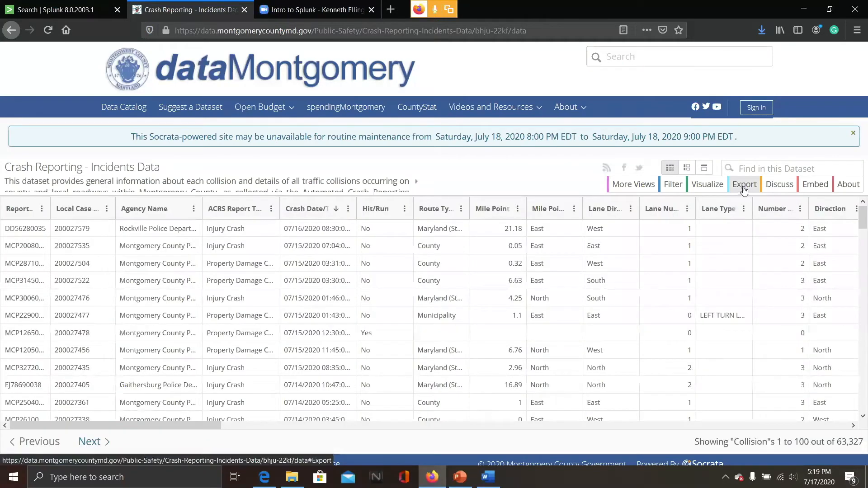
left_click(744, 190)
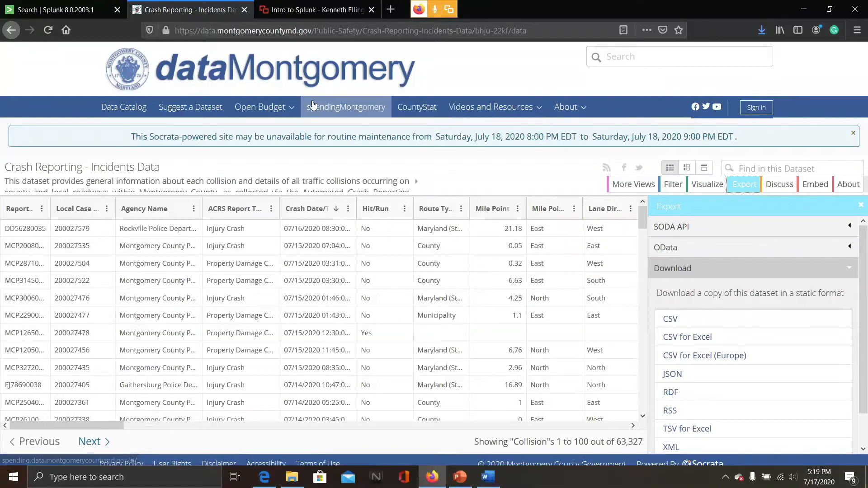
left_click(310, 9)
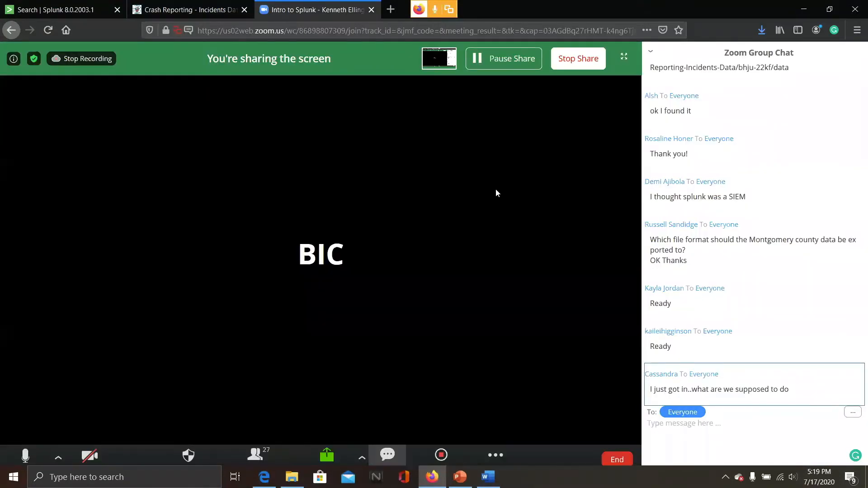
left_click(87, 4)
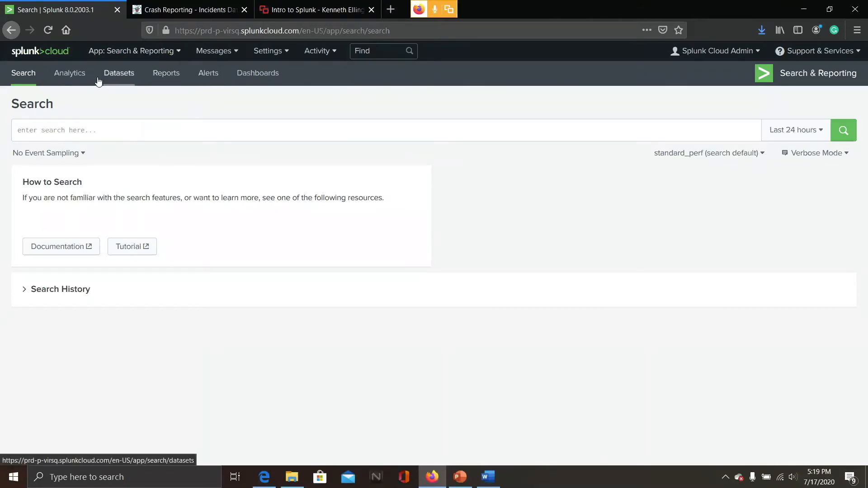
left_click(102, 53)
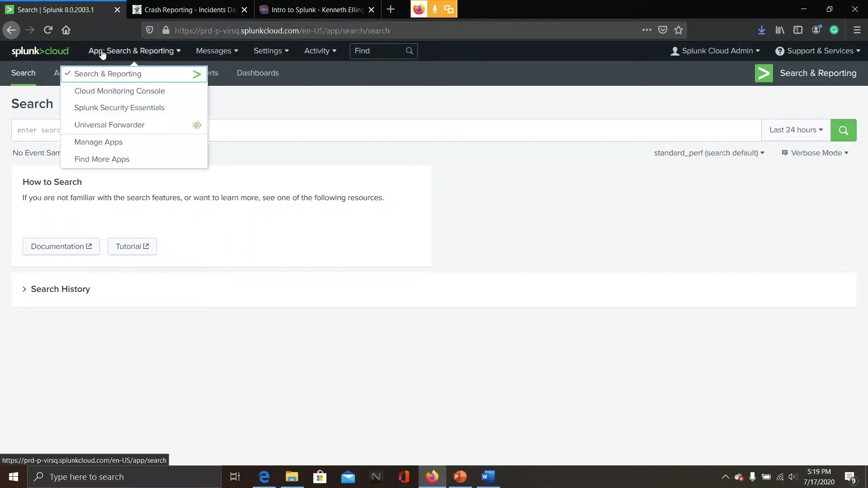
left_click(235, 51)
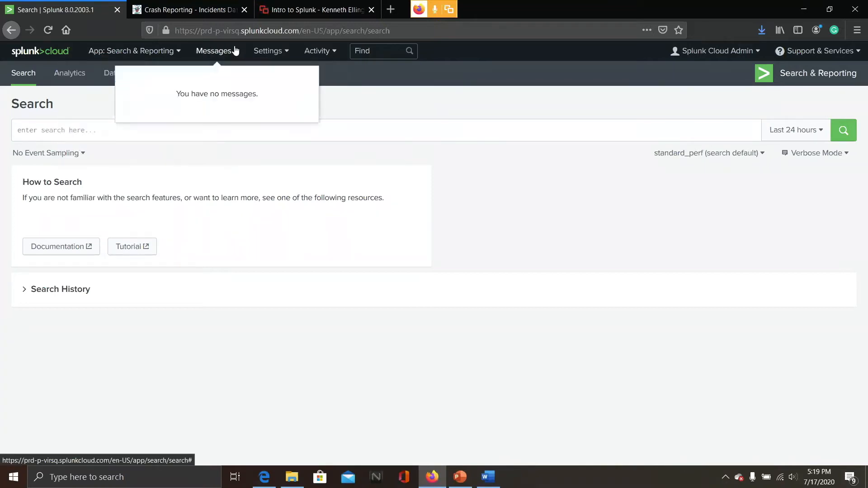
left_click(176, 51)
left_click(283, 114)
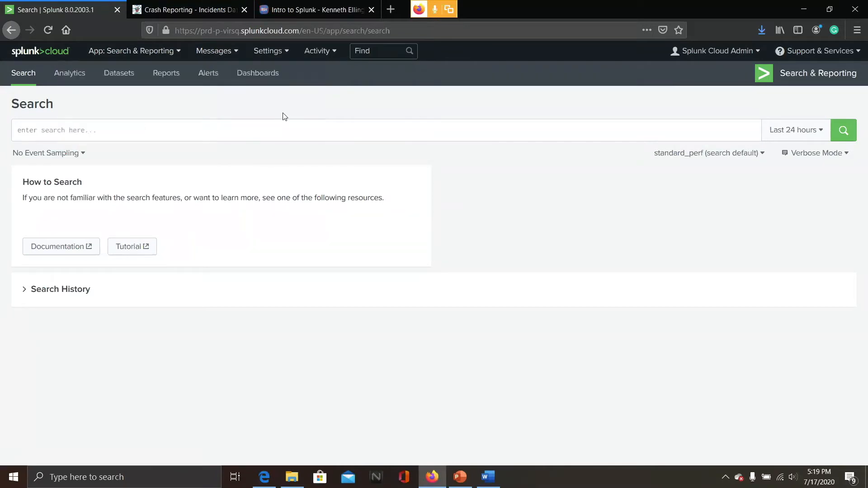
Open the Data inputs settings page
left_click(290, 55)
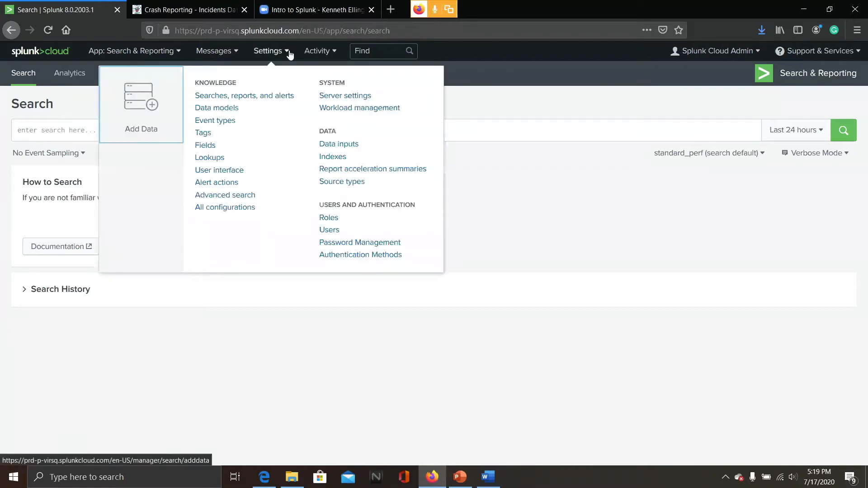
left_click(335, 144)
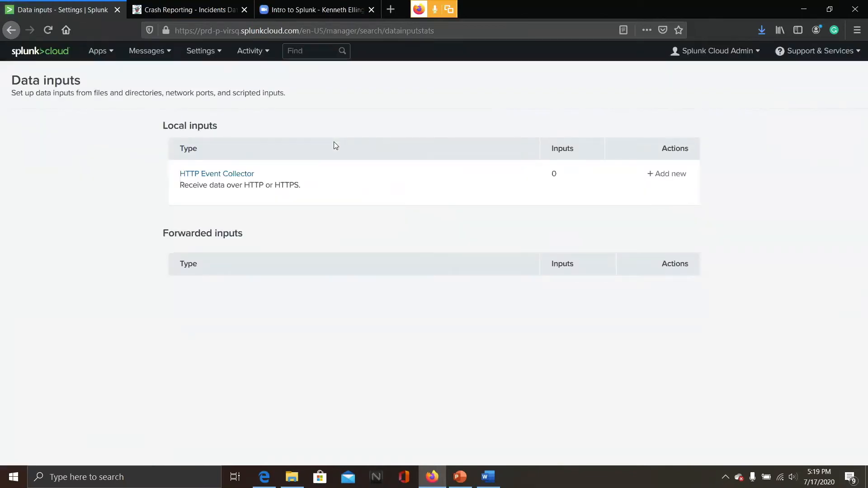
Open the Cloud Monitoring Console app and review its overview dashboard
left_click(116, 52)
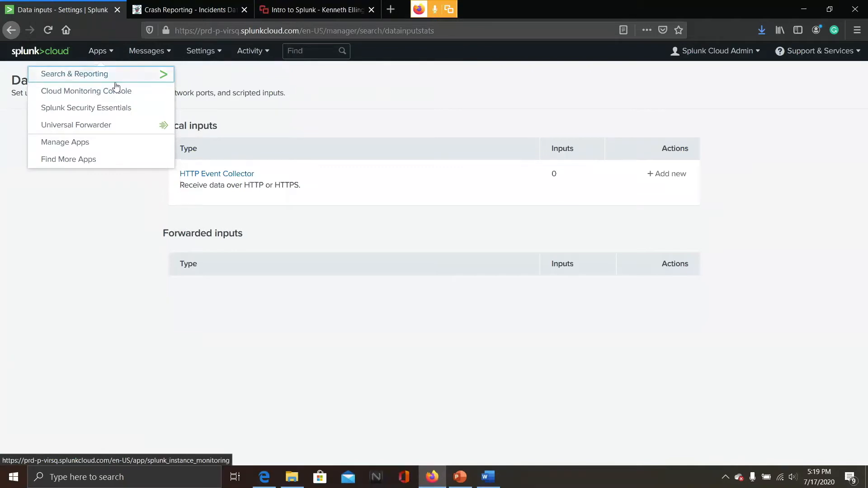
left_click(57, 57)
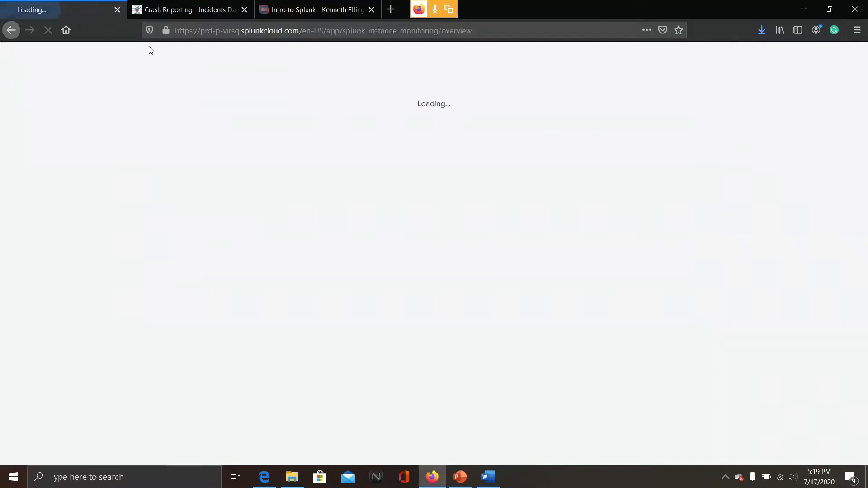
left_click(318, 4)
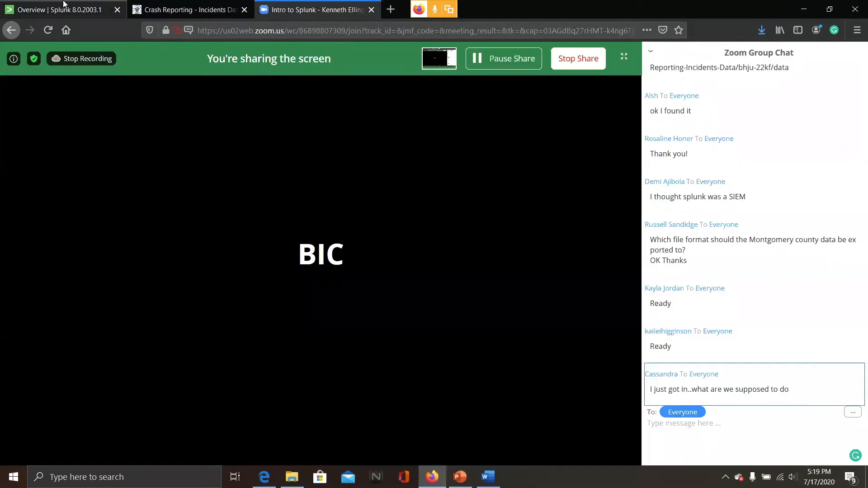
left_click(62, 6)
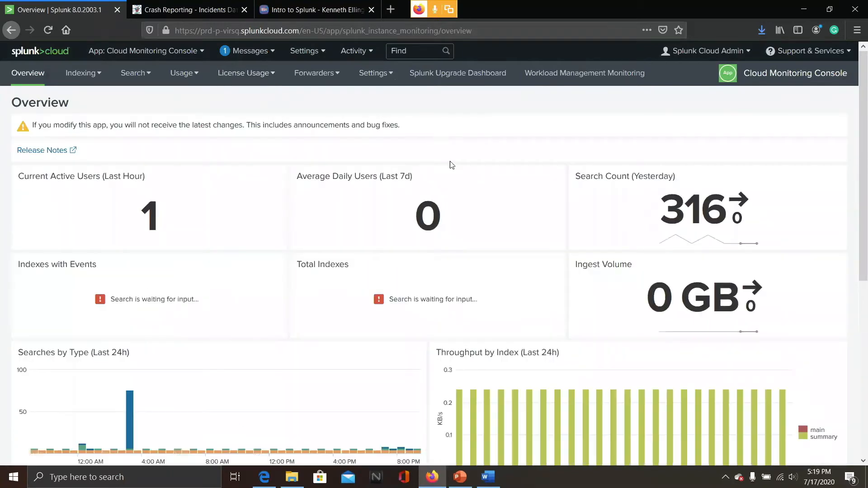
scroll(435, 240, "down", 6)
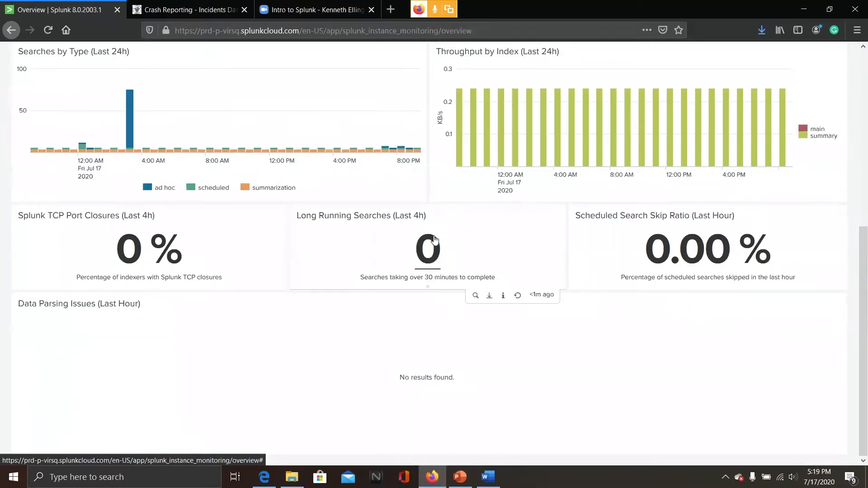
scroll(434, 241, "up", 6)
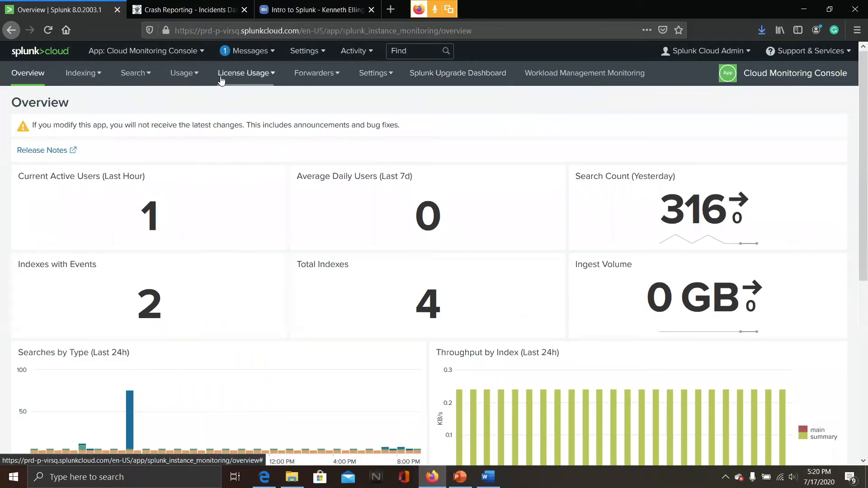
Return to the Search & Reporting app and open Add Data from the settings
left_click(193, 54)
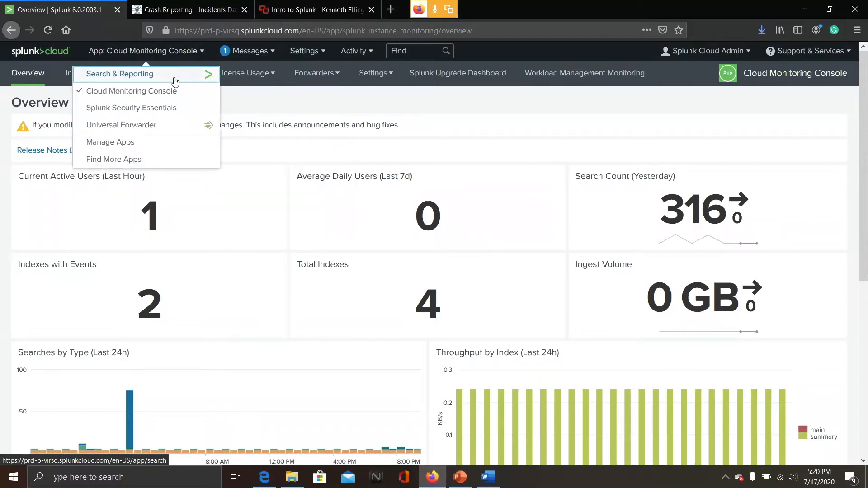
left_click(175, 80)
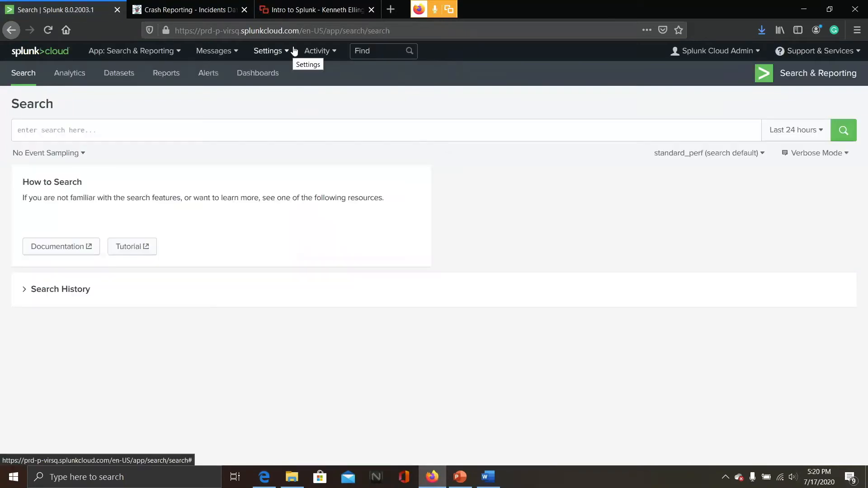
left_click(288, 56)
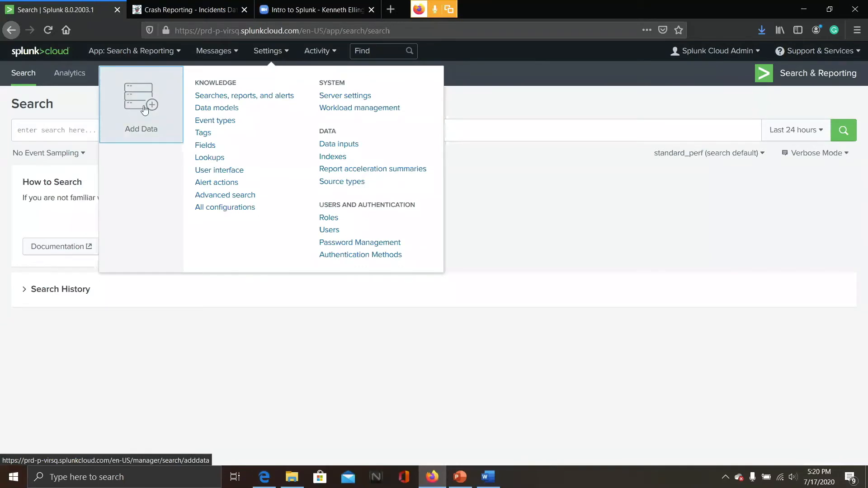
left_click(276, 56)
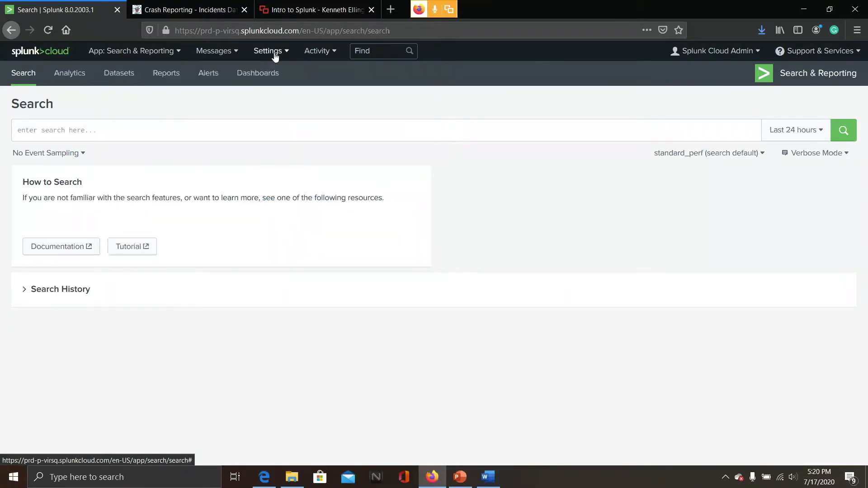
left_click(275, 56)
left_click(150, 96)
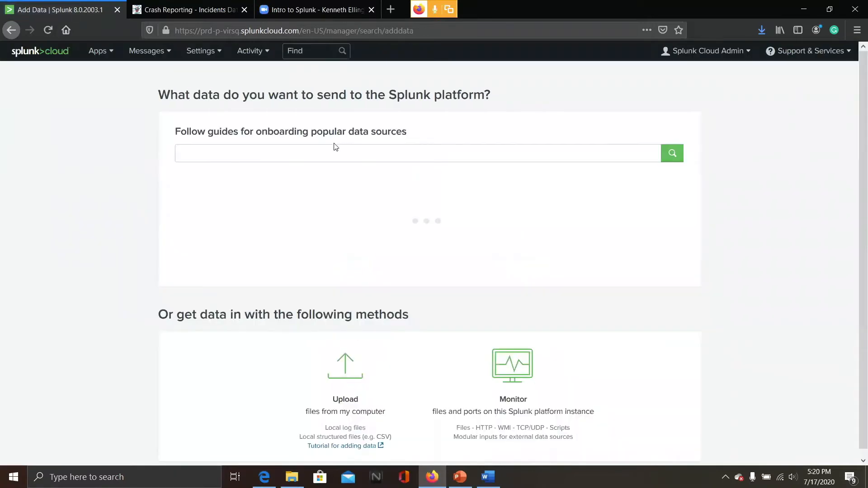
Choose the Upload method and select the Crash_Reporting_-_Incidents_Data(1) file from Downloads
scroll(425, 341, "down", 2)
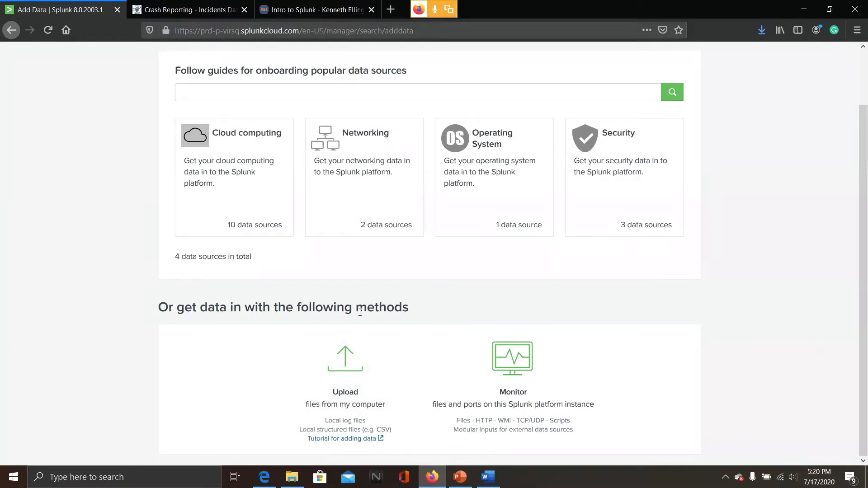
left_click(361, 368)
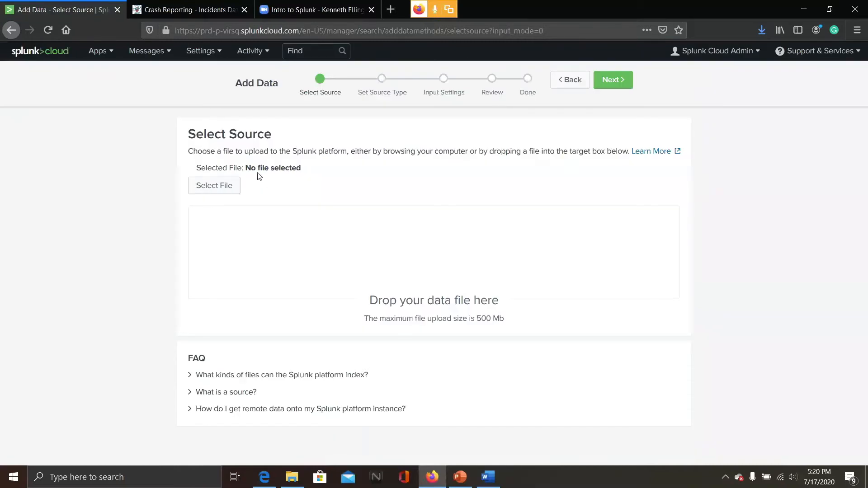
left_click(231, 189)
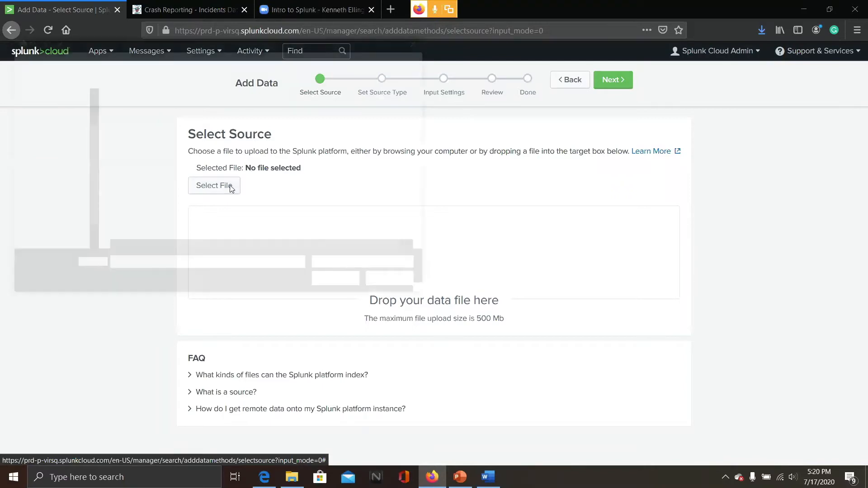
left_click(200, 124)
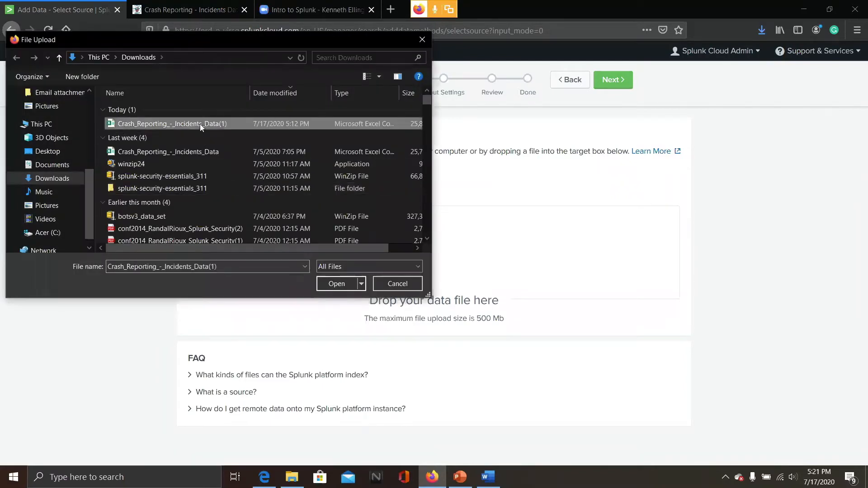
left_click(336, 288)
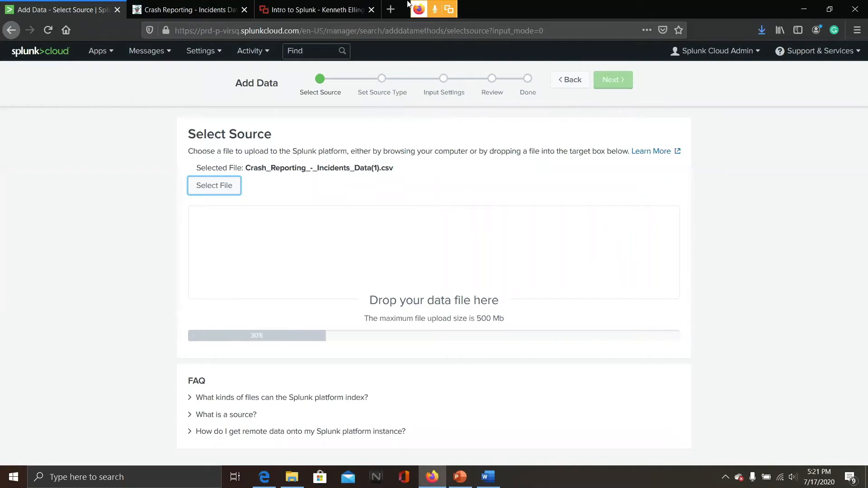
Advance past source selection and accept the csv source type
left_click(348, 4)
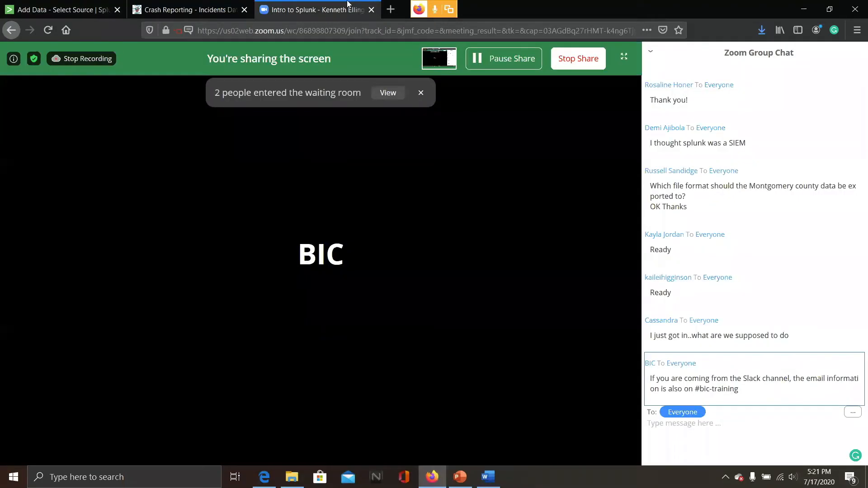
left_click(82, 5)
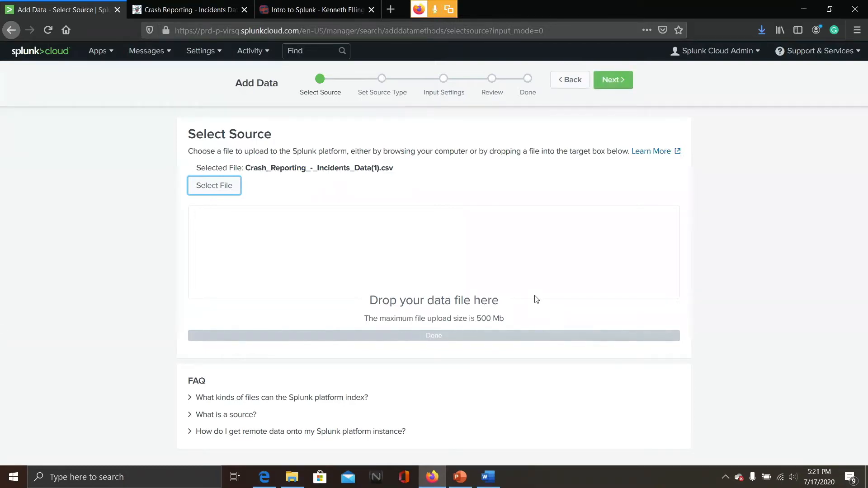
left_click(610, 81)
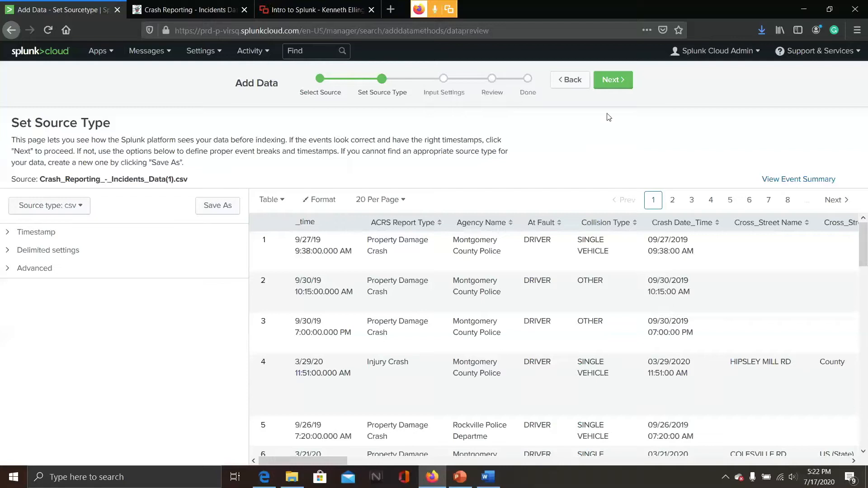
left_click(608, 81)
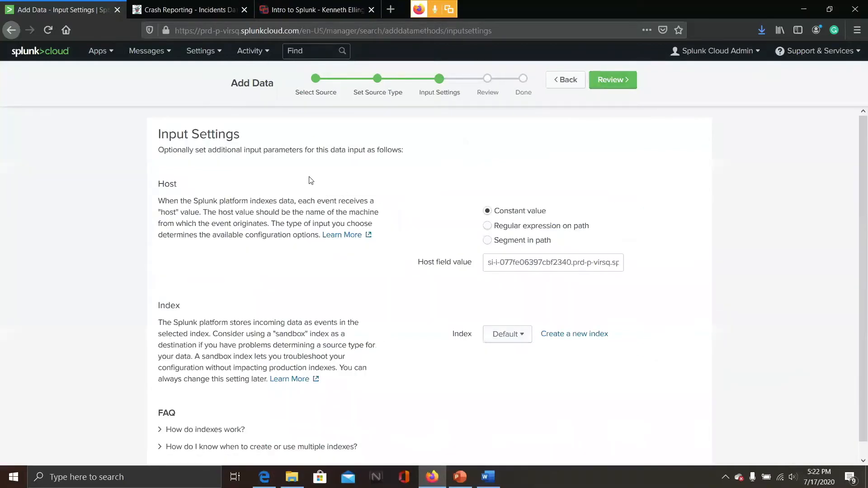
Replace the Host field value with Montgomery Server in the input settings
scroll(311, 180, "down", 1)
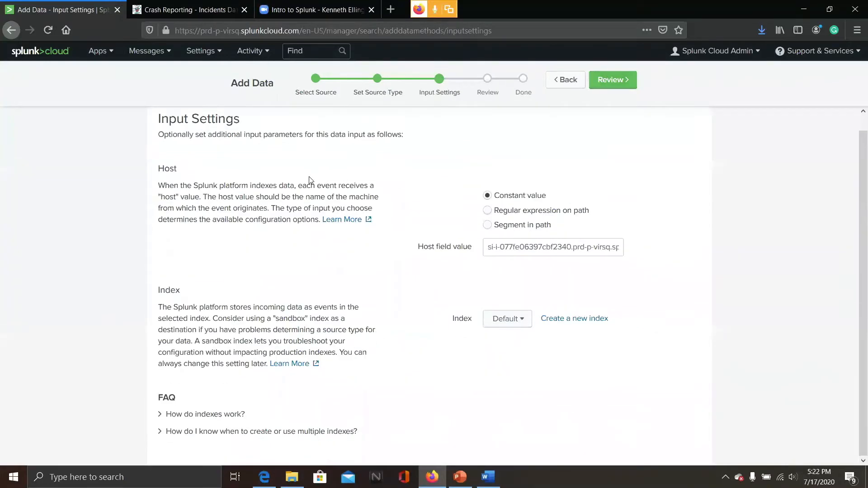
scroll(311, 180, "up", 1)
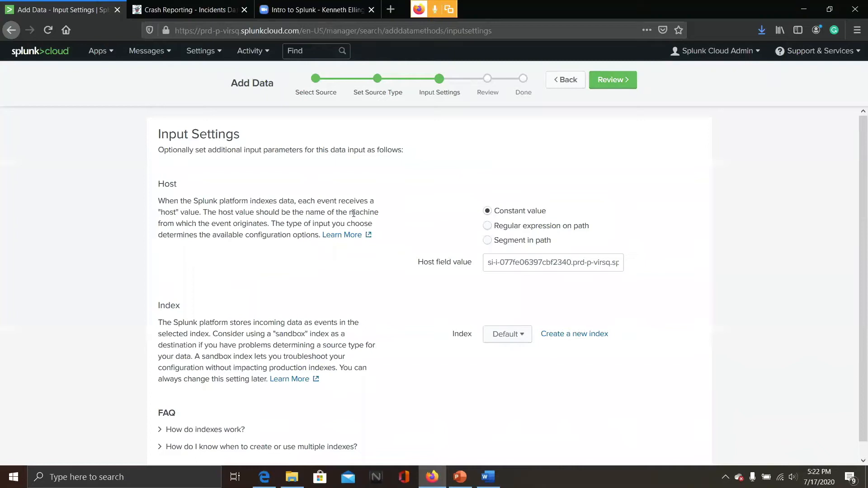
left_click(620, 267)
left_click_drag(618, 266, 457, 285)
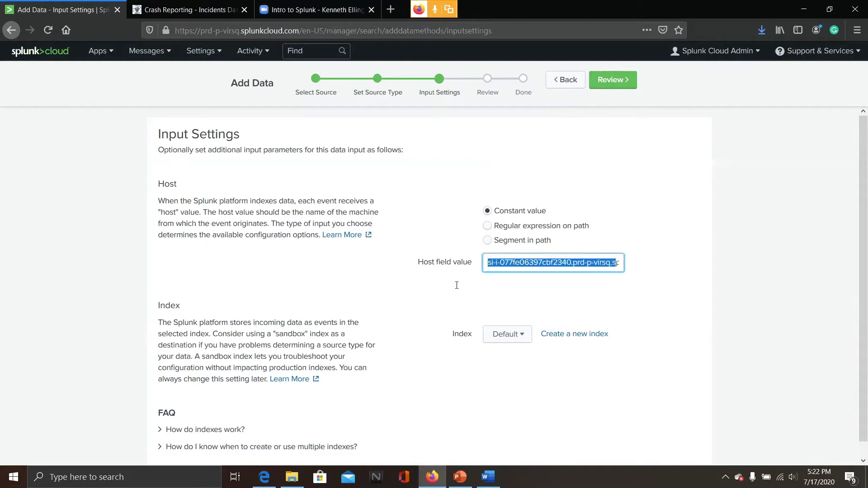
key("BackSpace")
left_click_drag(543, 263, 408, 306)
key("BackSpace")
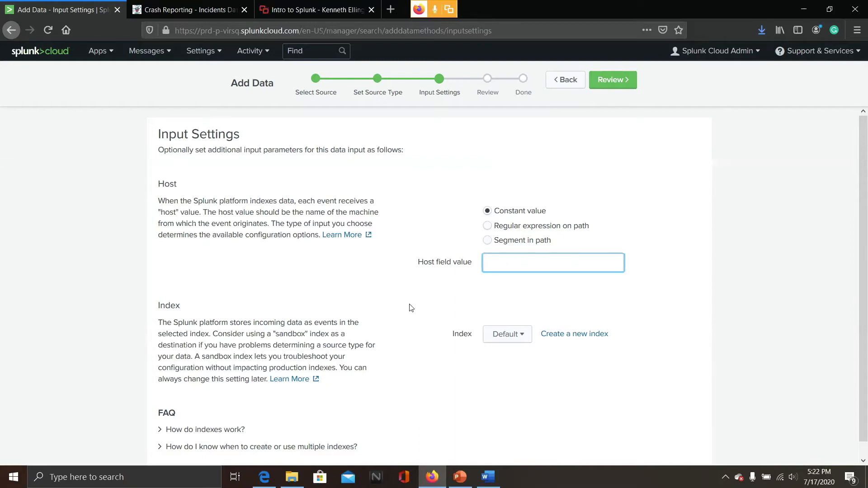
type("Montgomery Server")
scroll(380, 326, "down", 1)
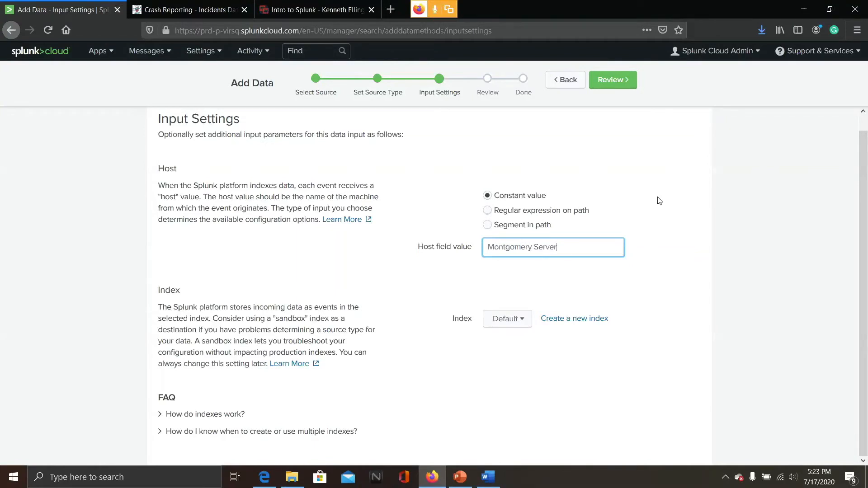
Advance the upload to the Review page, then leave the wizard for the Search & Reporting app
left_click(612, 84)
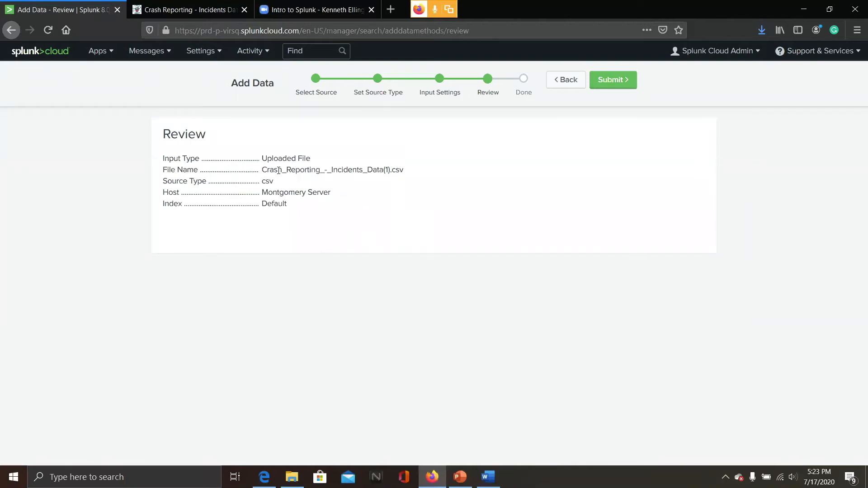
left_click(100, 57)
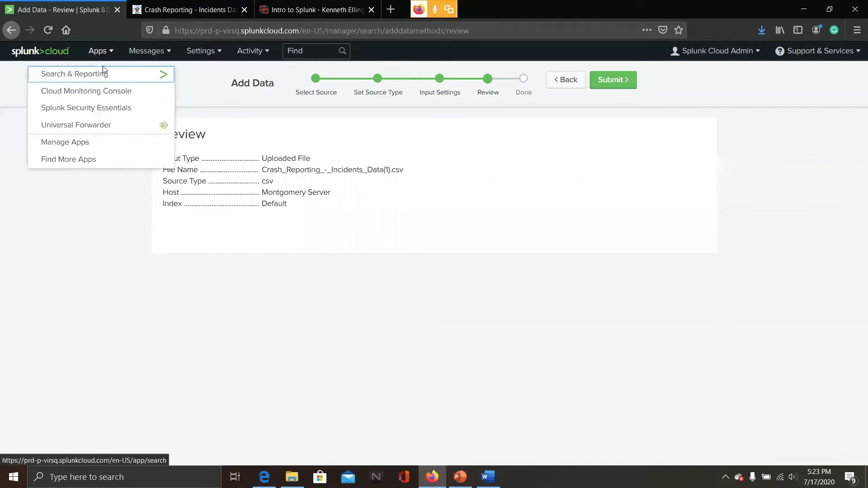
left_click(105, 76)
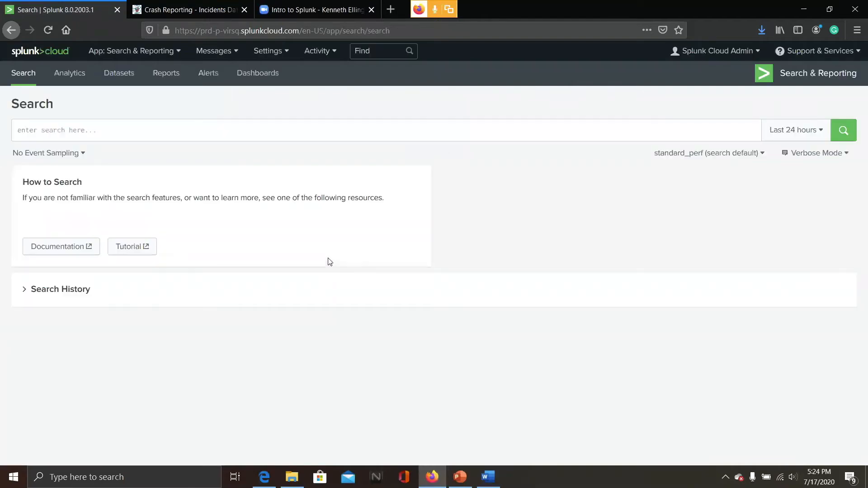
Reuse the earlier crash-data csv search from Search History and run it over All time
left_click(60, 289)
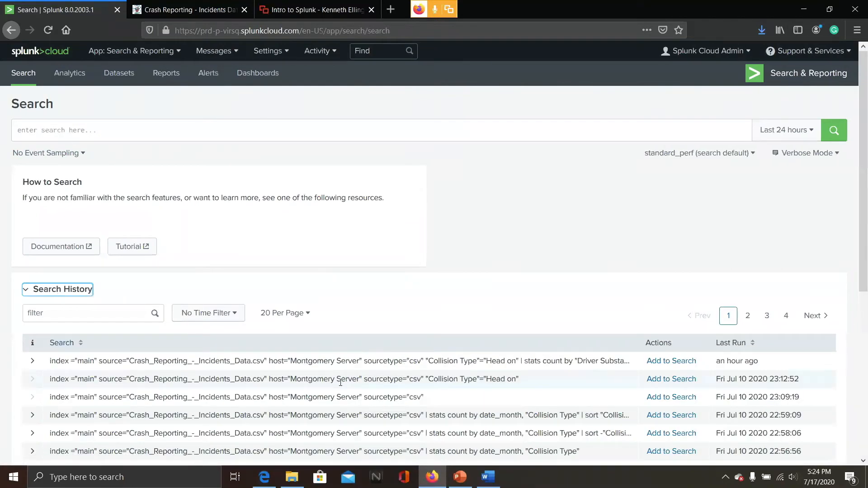
left_click(654, 397)
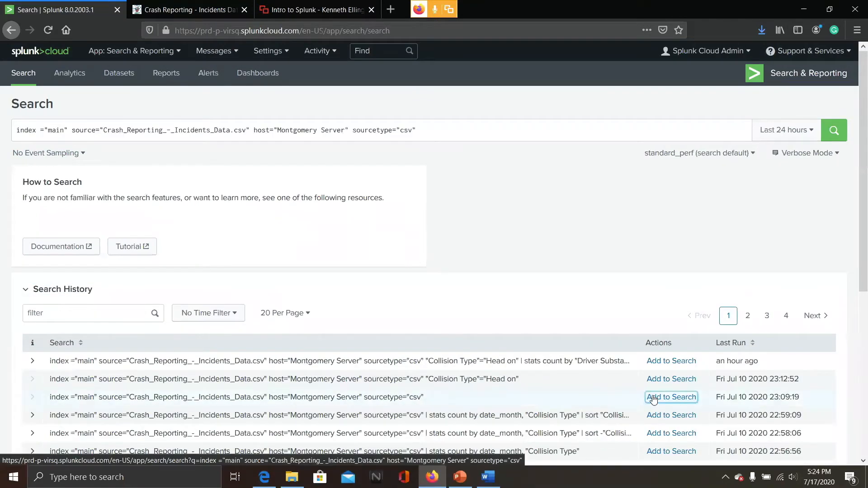
left_click(804, 133)
left_click(673, 191)
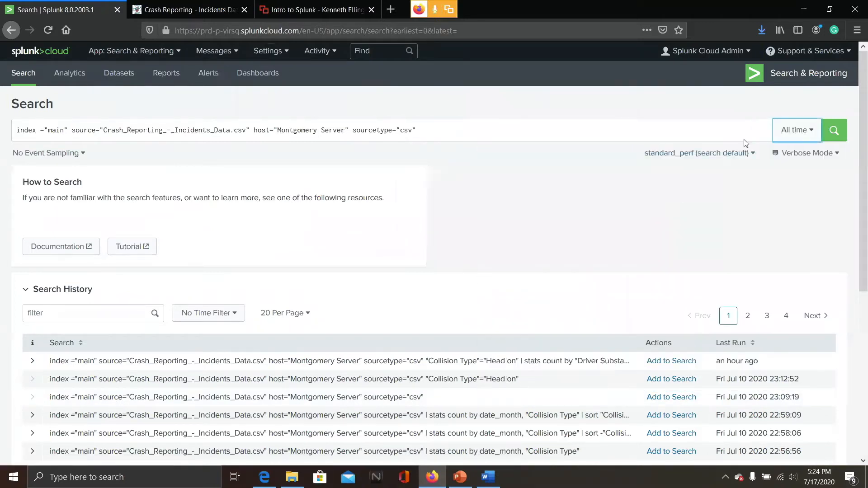
left_click(834, 132)
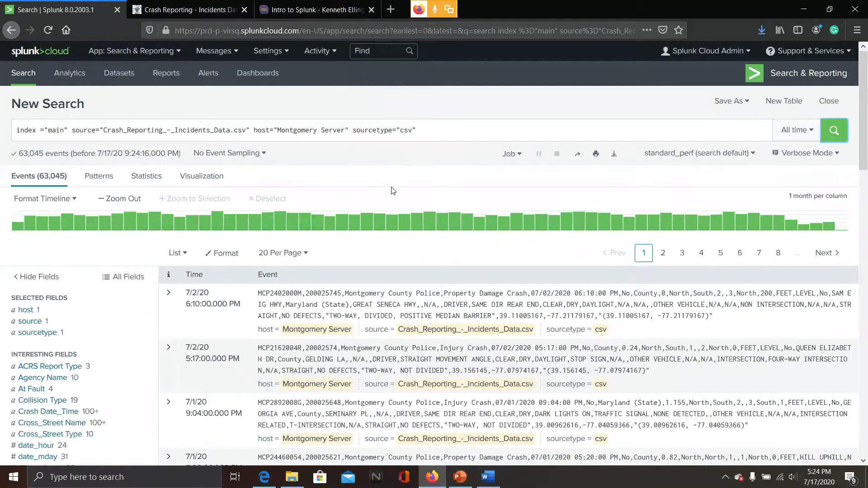
left_click(304, 7)
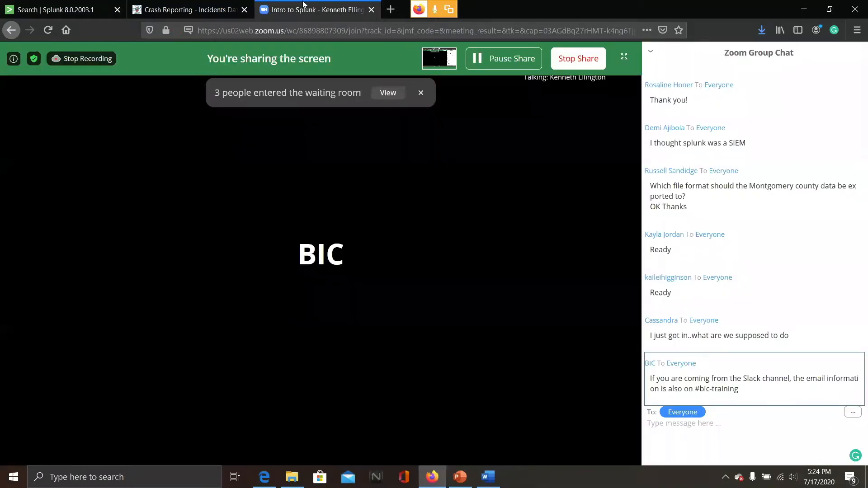
mouse_move(481, 216)
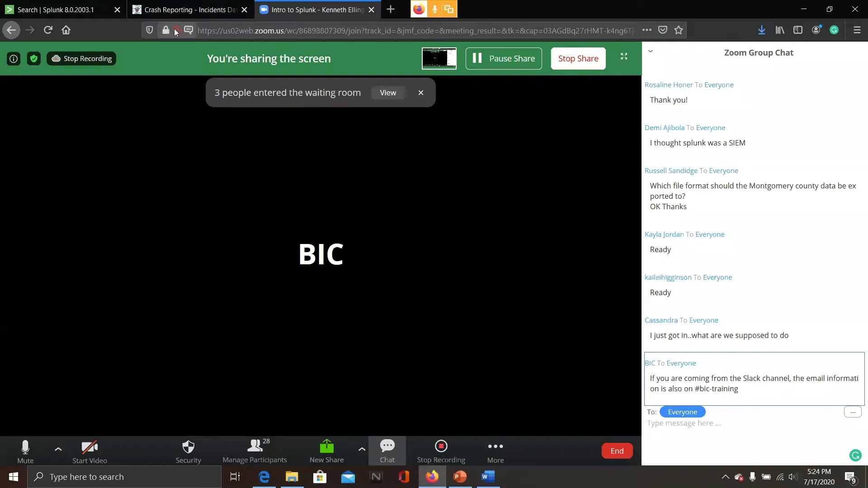
left_click(53, 6)
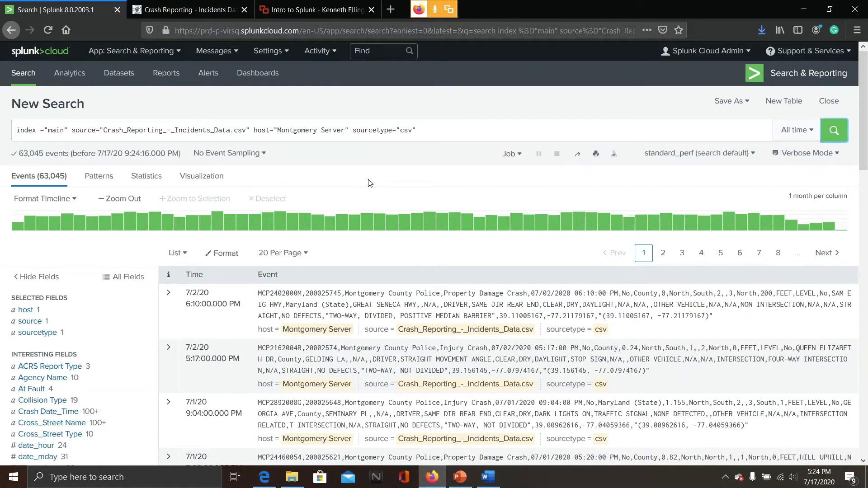
Go back in the crash-data tab to the Splunk community post about practice data
left_click(317, 9)
left_click(195, 5)
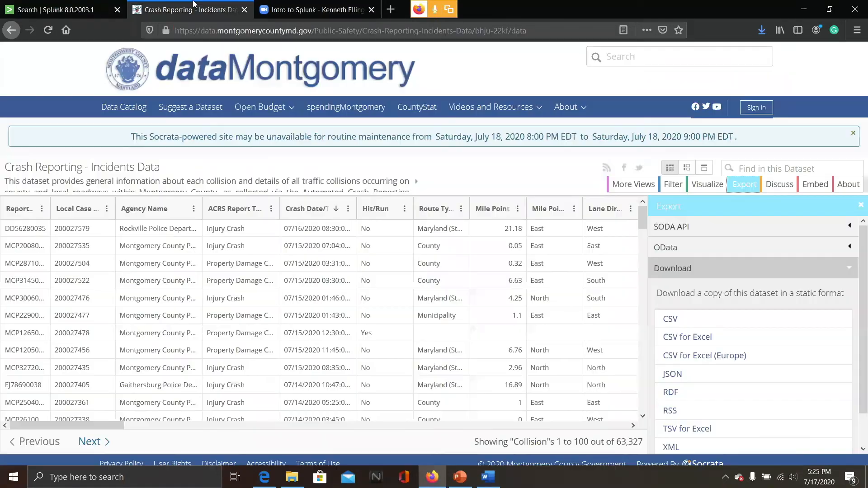
left_click(10, 31)
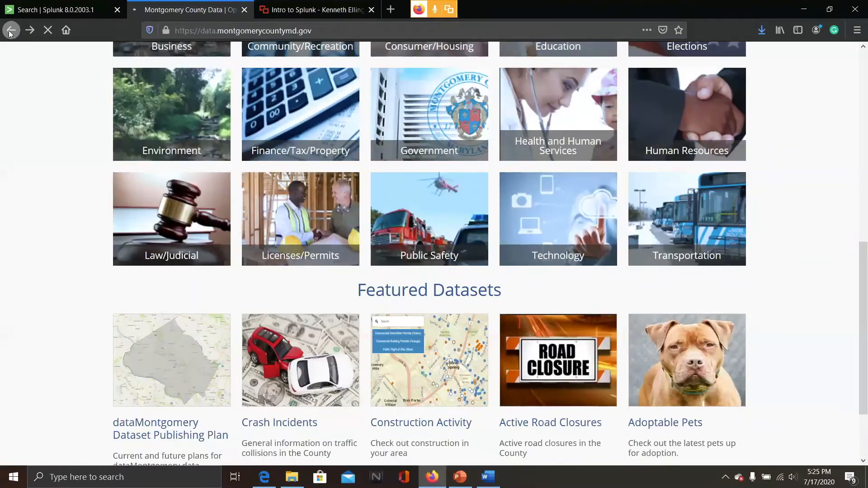
left_click(11, 31)
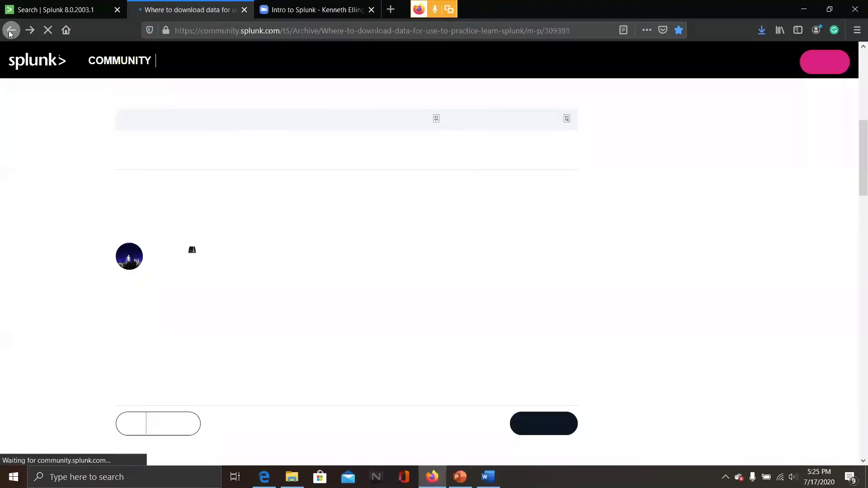
Review the Onboarding Data section and its community link in the Setup for Splunk Intro Workshop document
left_click(491, 476)
scroll(563, 223, "up", 5)
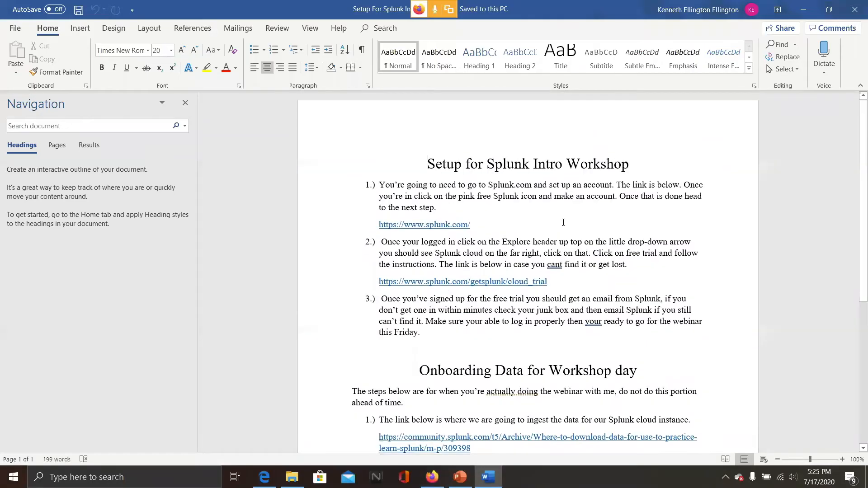
scroll(564, 223, "down", 2)
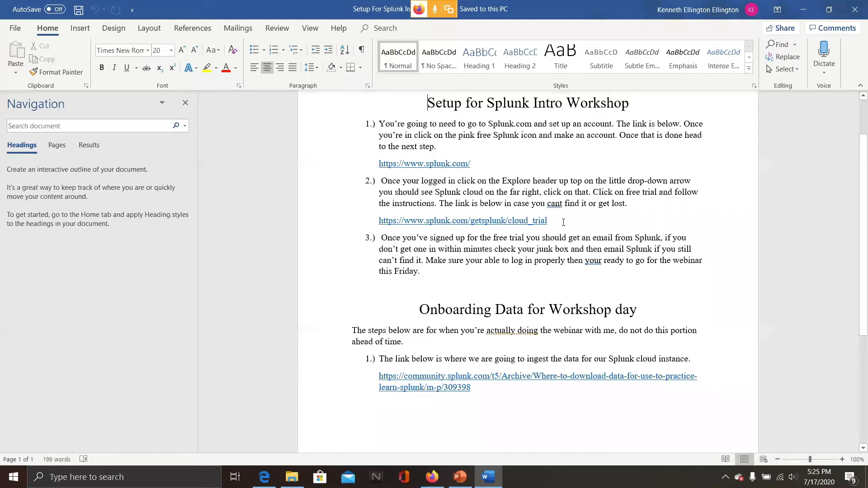
scroll(564, 222, "down", 2)
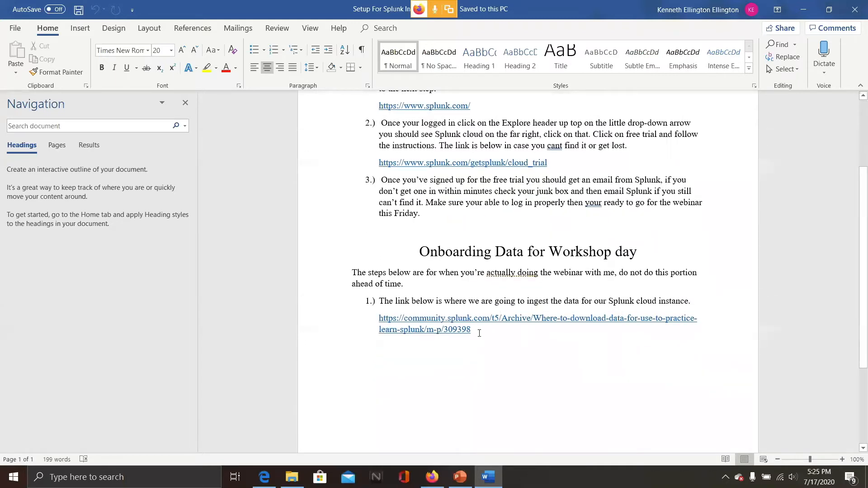
left_click_drag(473, 331, 376, 320)
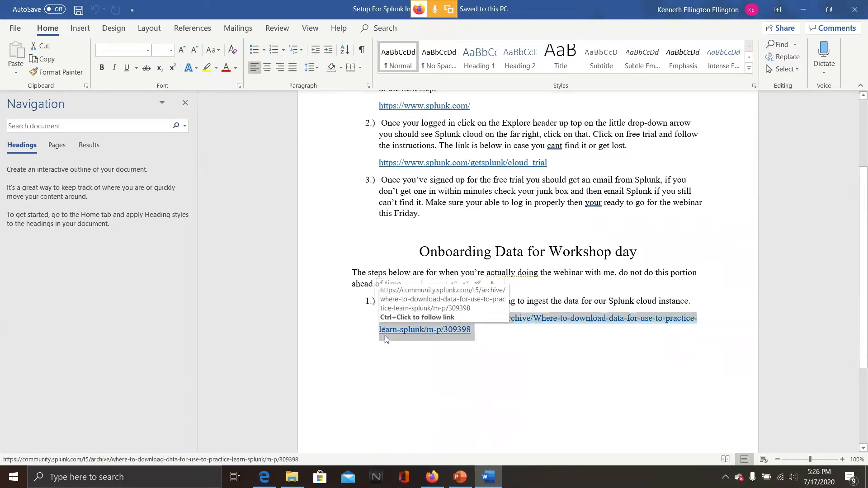
left_click(389, 348)
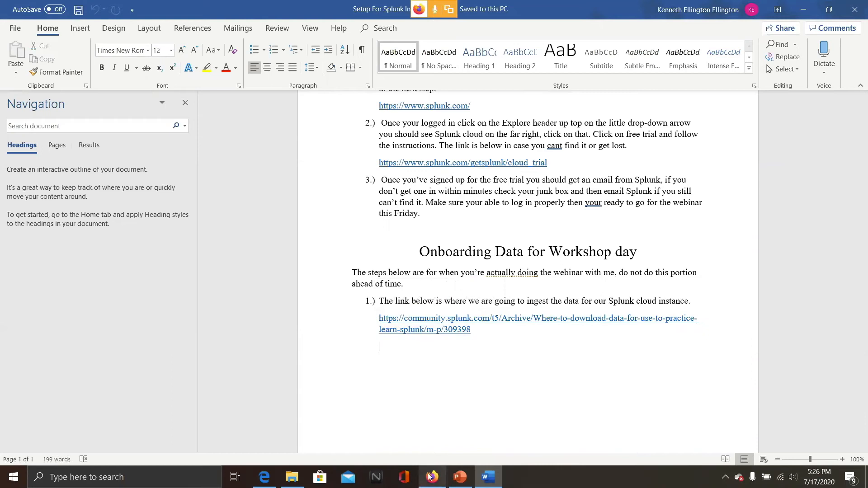
mouse_move(427, 475)
left_click(406, 433)
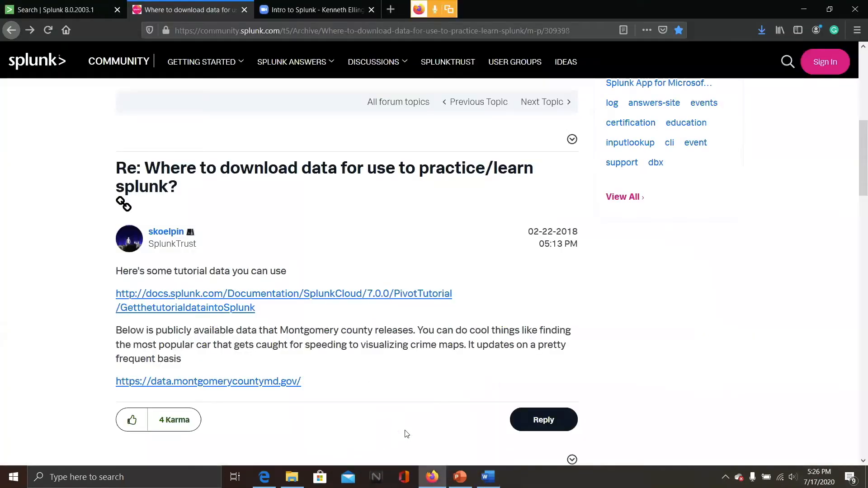
Follow the community post's link to the data.montgomerycountymd.gov site
scroll(352, 228, "up", 7)
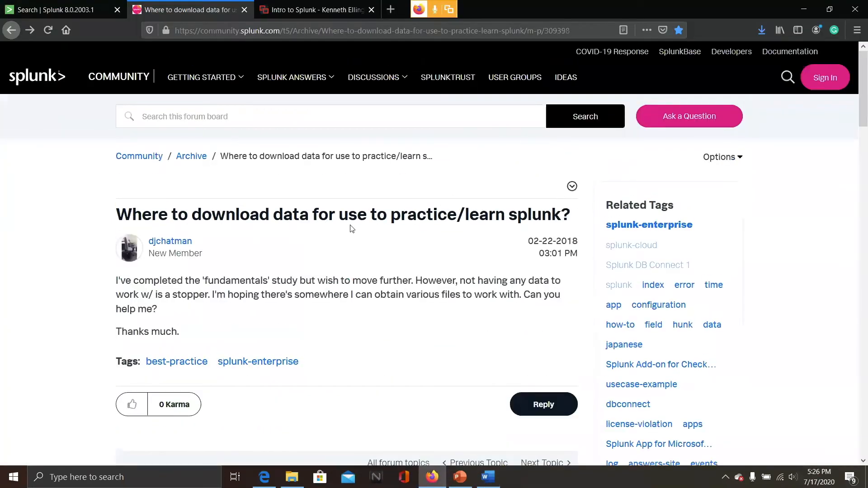
scroll(352, 228, "down", 9)
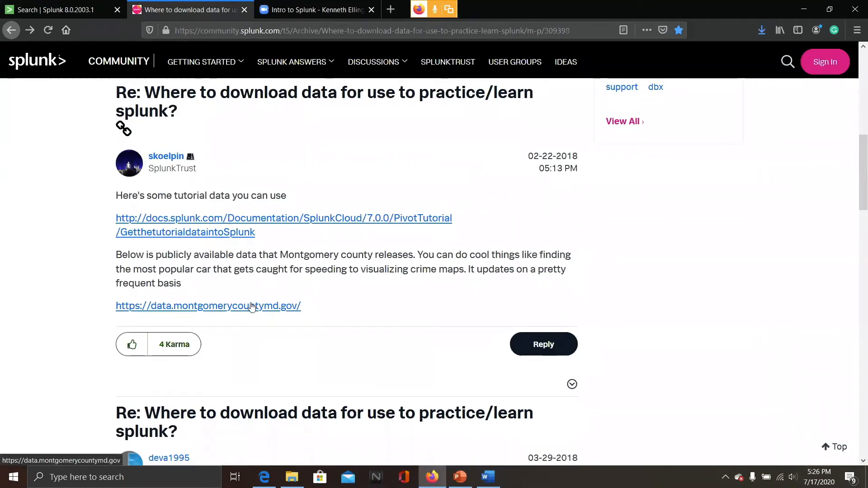
left_click(253, 307)
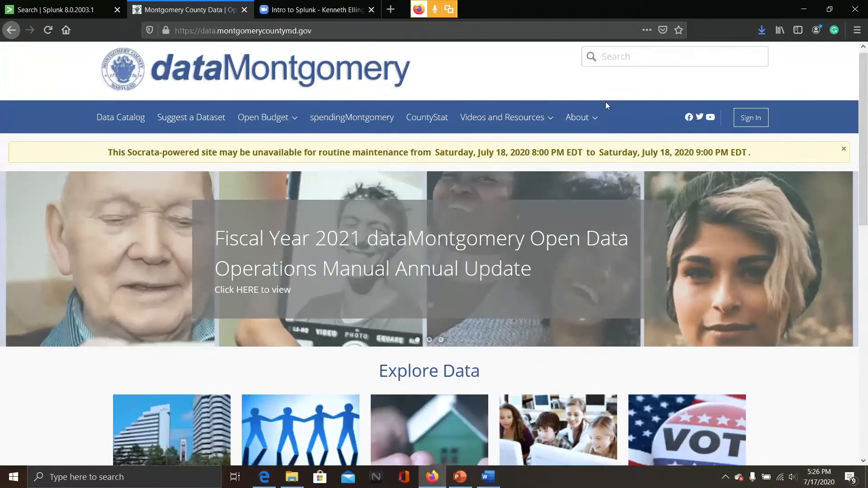
Open the Crash Incidents featured dataset and expand its Export download formats
scroll(606, 103, "down", 10)
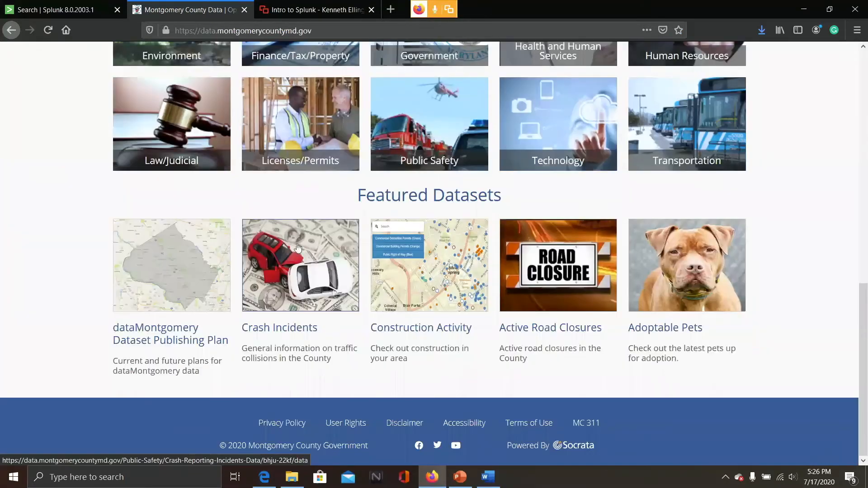
left_click(298, 247)
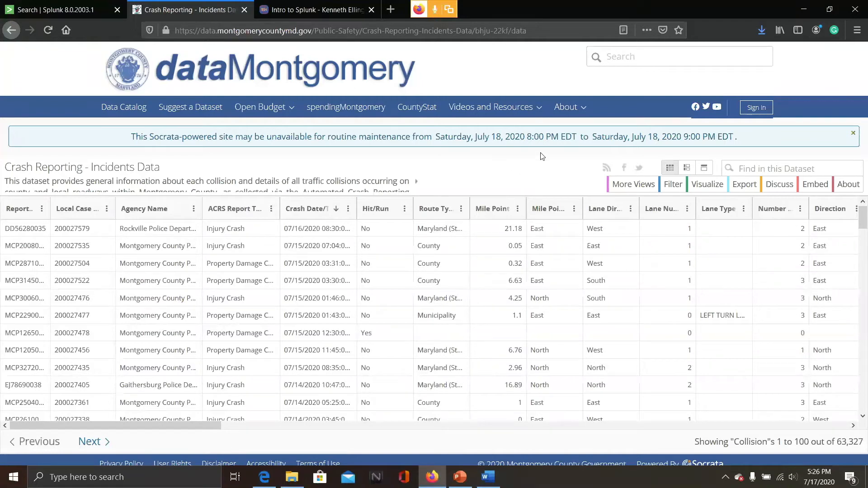
left_click(745, 186)
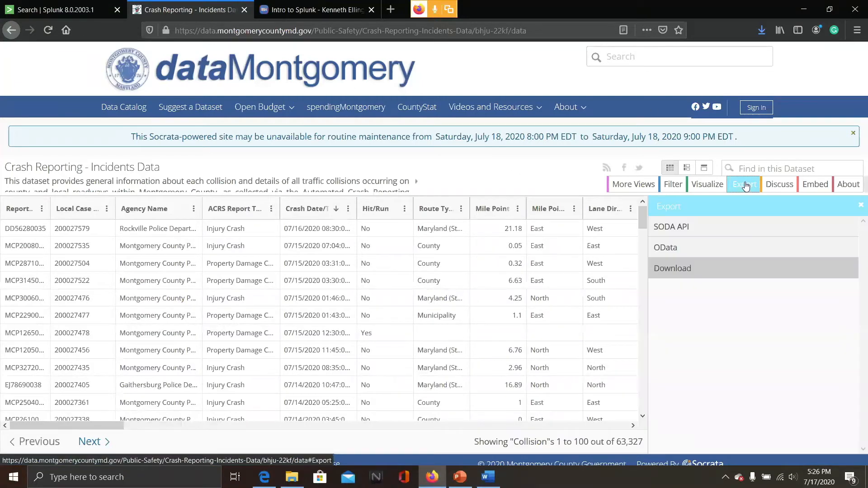
left_click(674, 268)
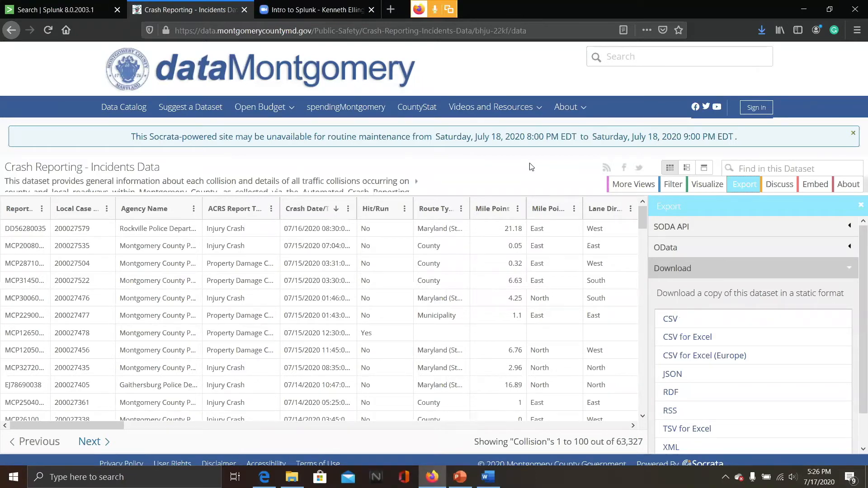
Check the recently downloaded Crash_Reporting files in File Explorer and return to the browser
mouse_move(292, 478)
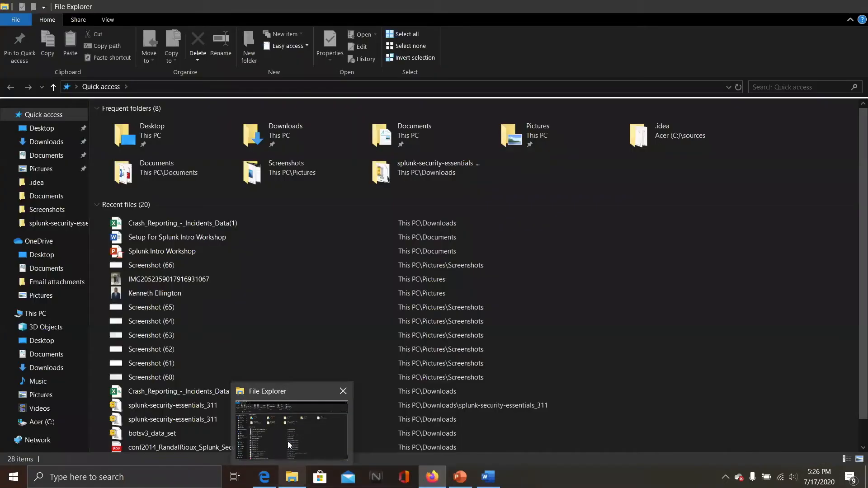
left_click(288, 442)
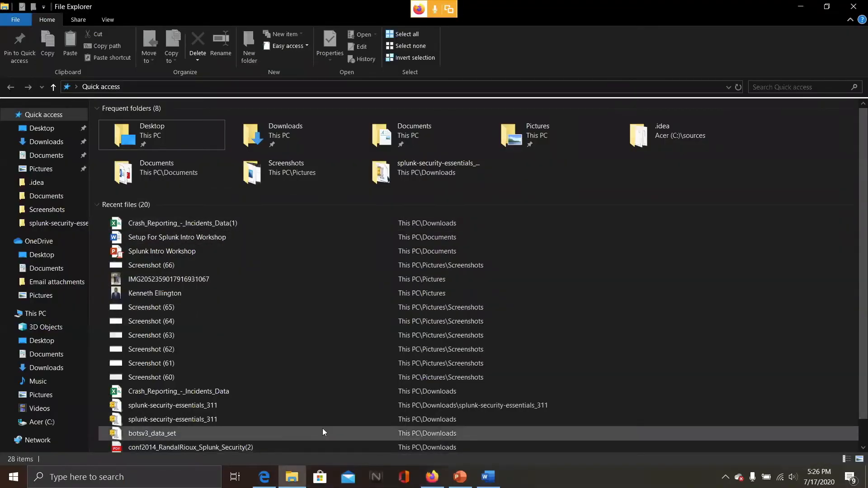
mouse_move(429, 473)
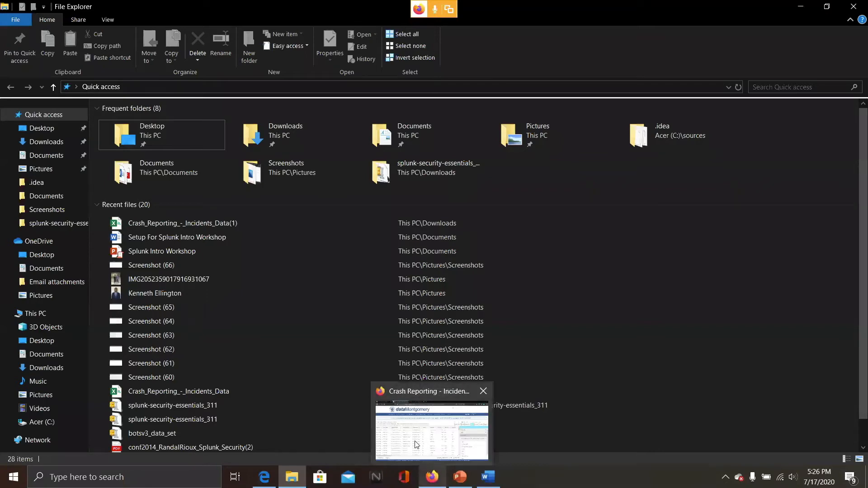
left_click(417, 444)
Return to Splunk, open Add Data from the settings and choose the Upload method
left_click(55, 9)
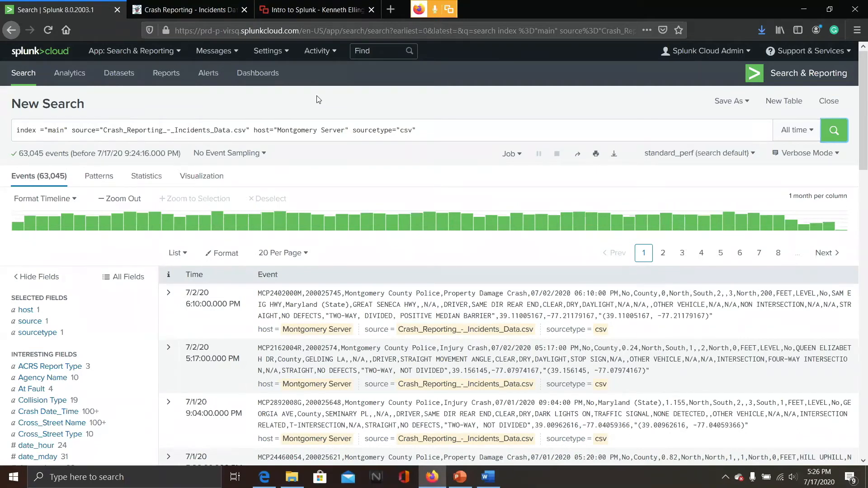
left_click(267, 56)
left_click(150, 108)
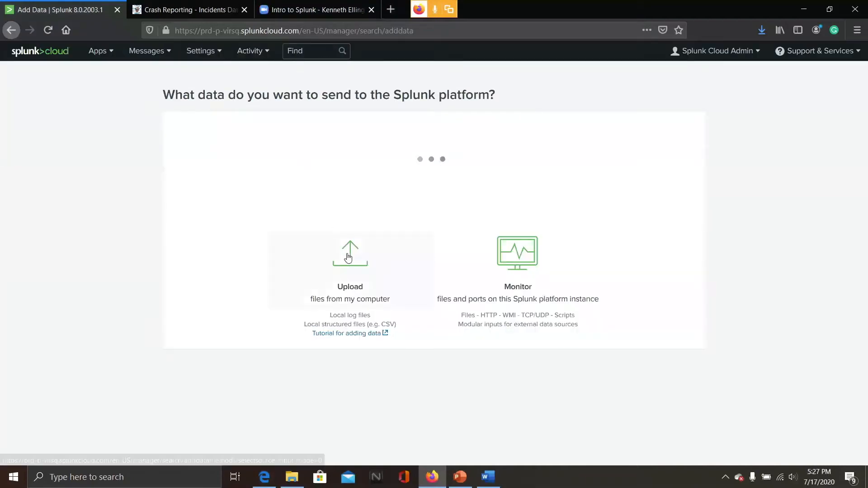
left_click(349, 257)
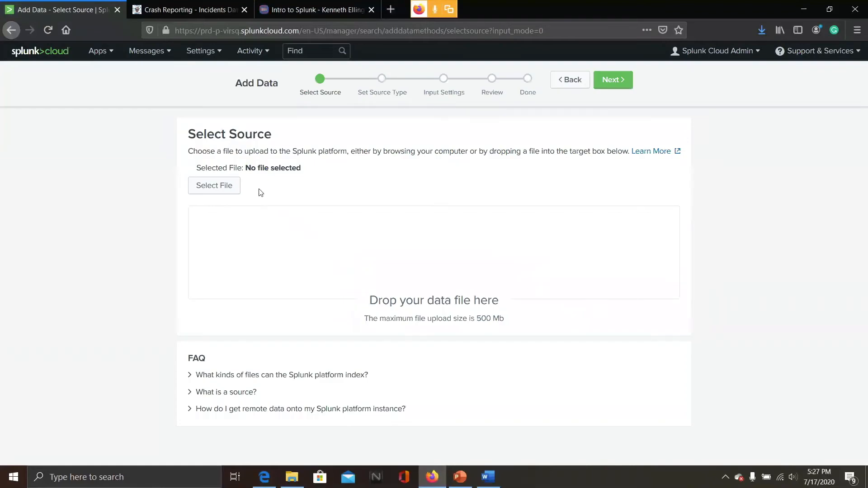
Select the Crash_Reporting_-_Incidents_Data(1) file from Downloads for upload
left_click(229, 189)
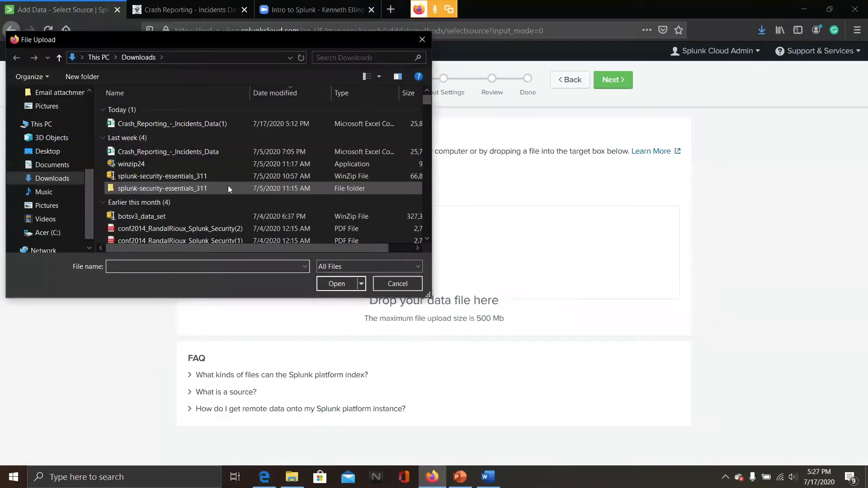
left_click(221, 128)
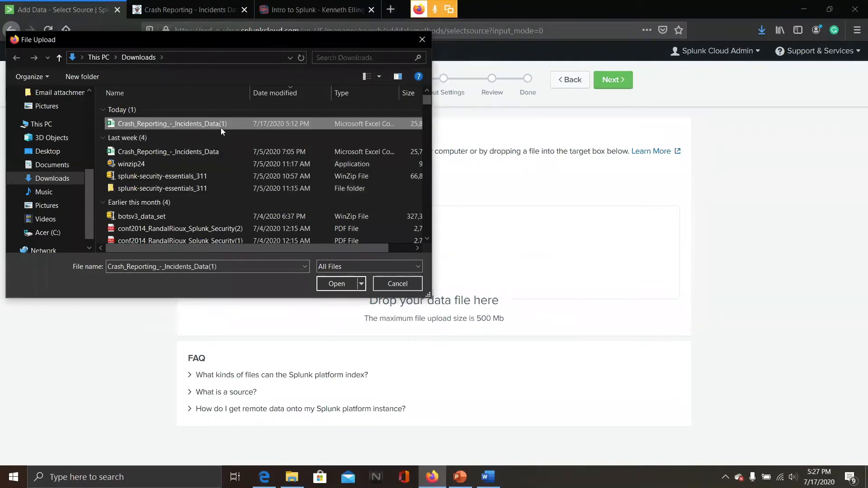
left_click(340, 284)
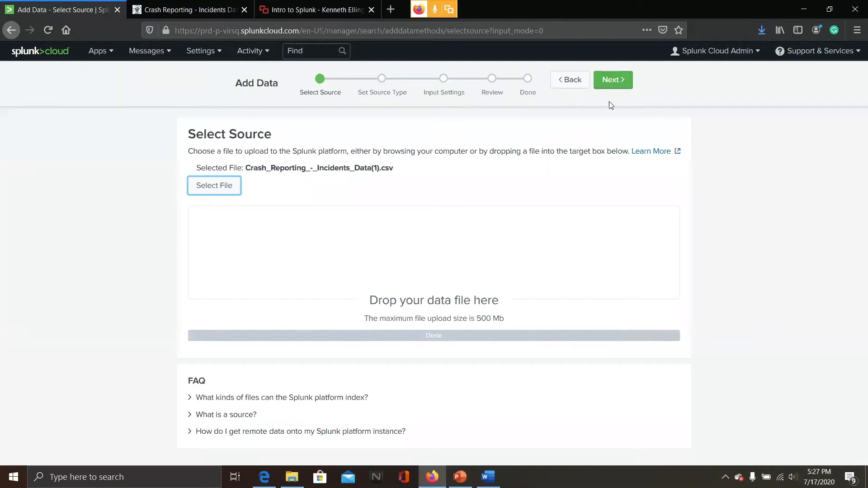
Continue from the selected file and accept the csv source type for the crash data
left_click(613, 82)
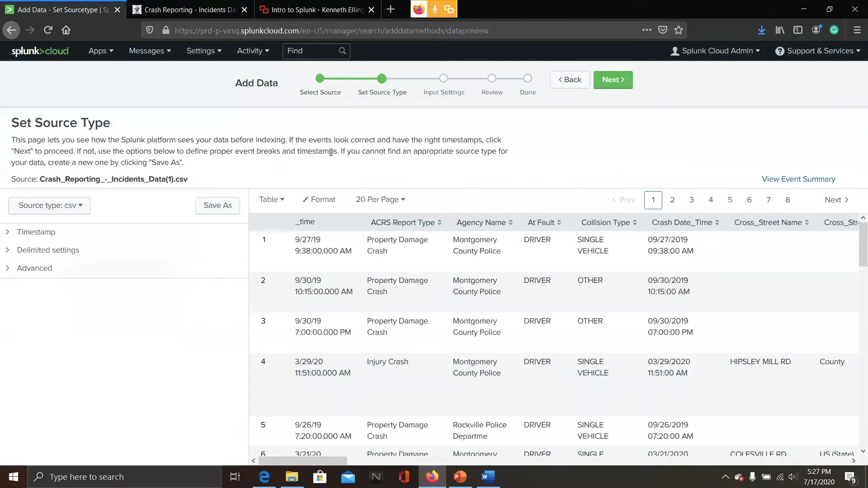
left_click(613, 80)
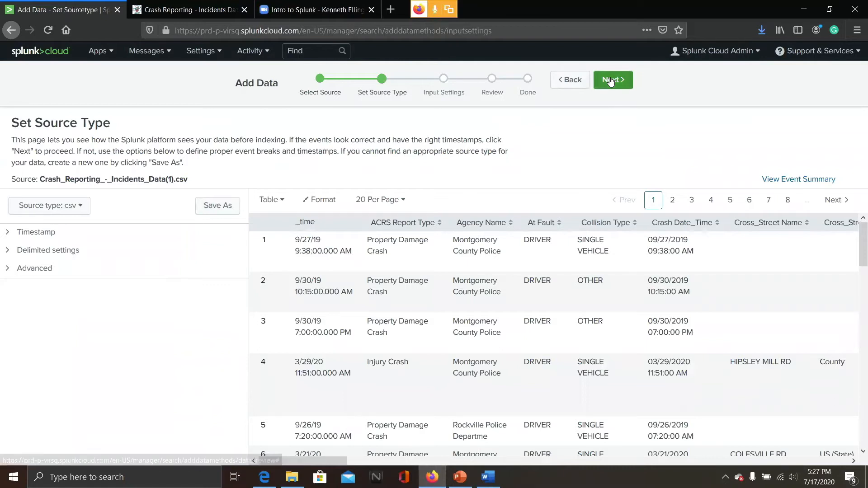
Set the host field value to Montgomery Server and continue to the review page
left_click_drag(619, 264, 425, 299)
key("BackSpace")
left_click_drag(556, 266, 284, 306)
key("BackSpace")
type("Monto")
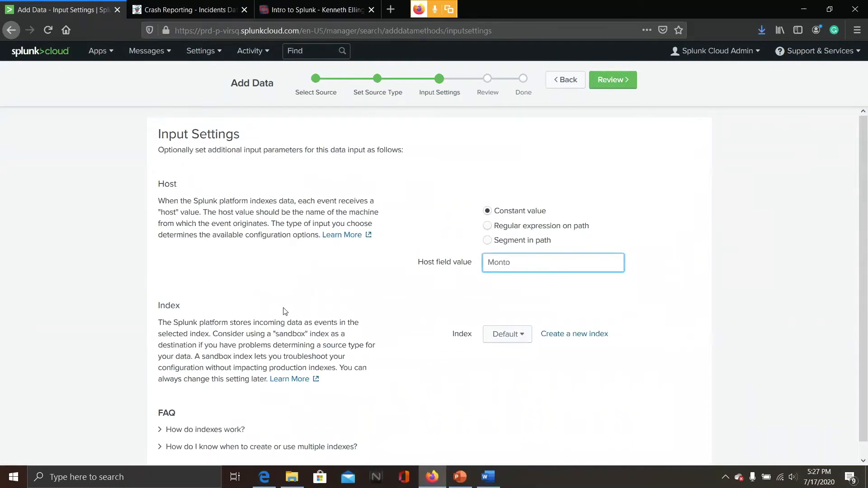
key("BackSpace")
type("gomery Server")
left_click(623, 80)
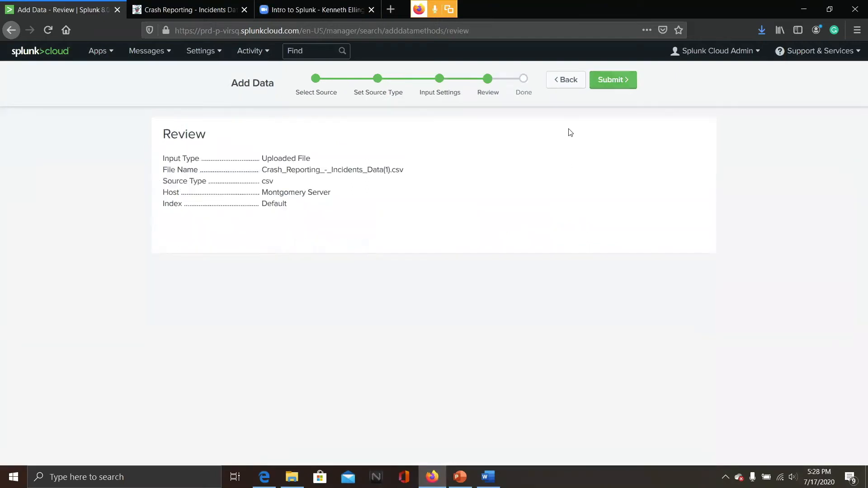
Open the Search & Reporting app and load the earlier crash data search from the search history
left_click(107, 50)
left_click(108, 72)
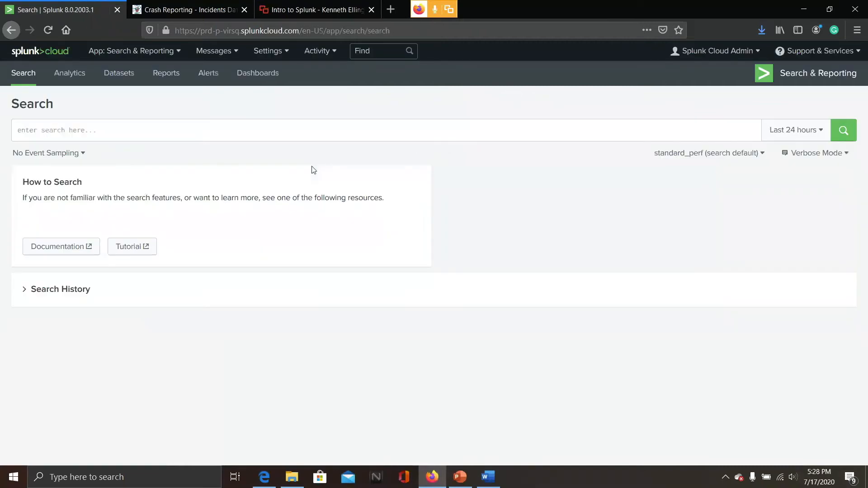
left_click(26, 295)
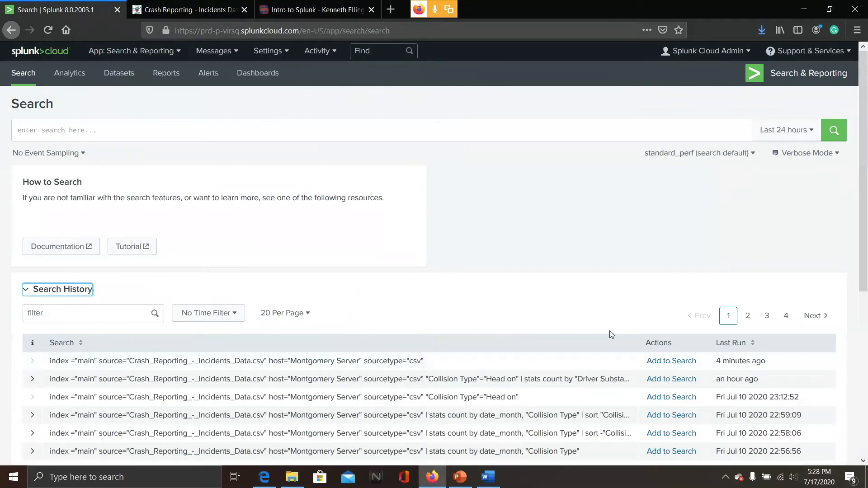
left_click(669, 361)
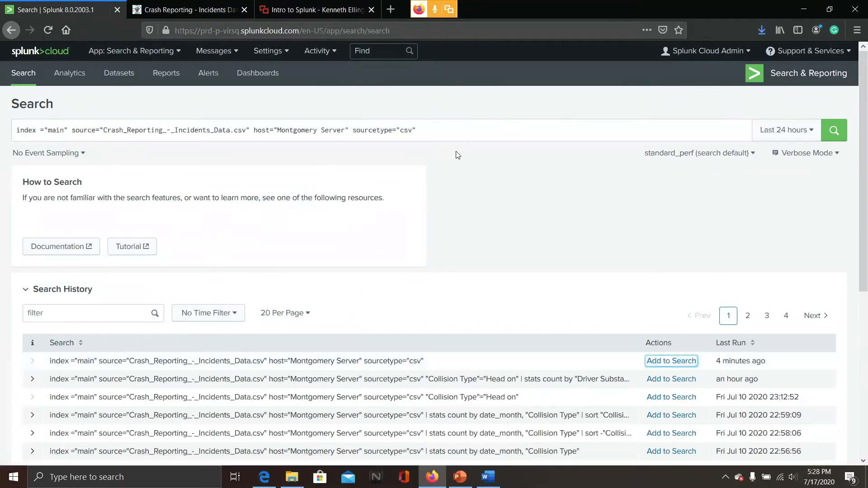
Set the time range to All time and run the crash data search
left_click(811, 137)
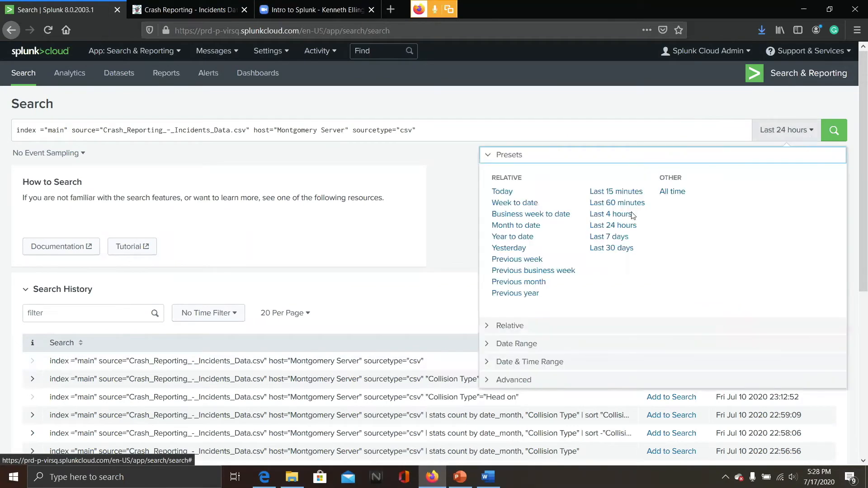
left_click(672, 193)
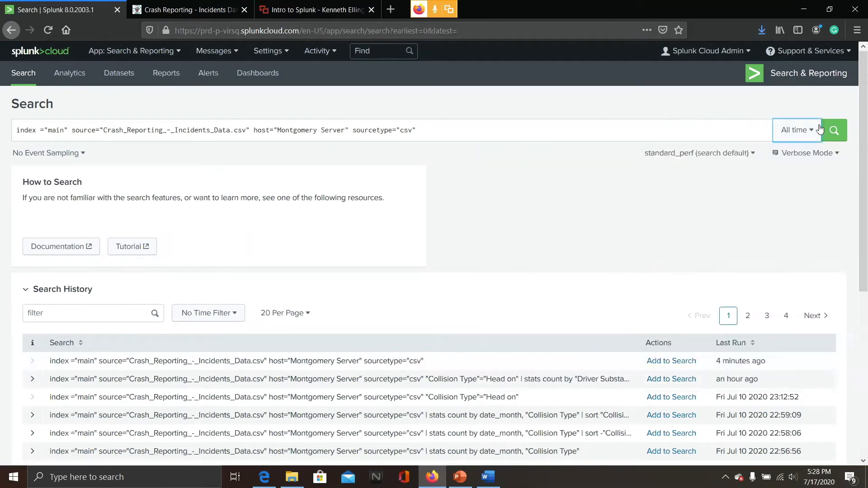
left_click(845, 131)
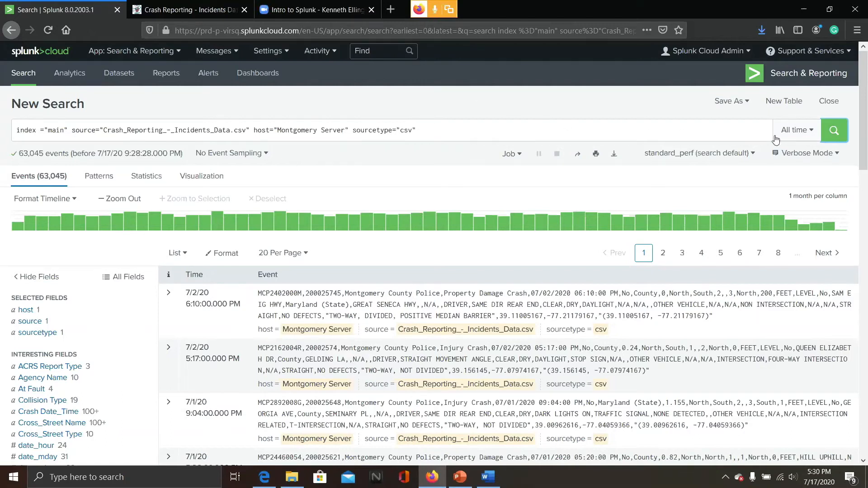
left_click(791, 135)
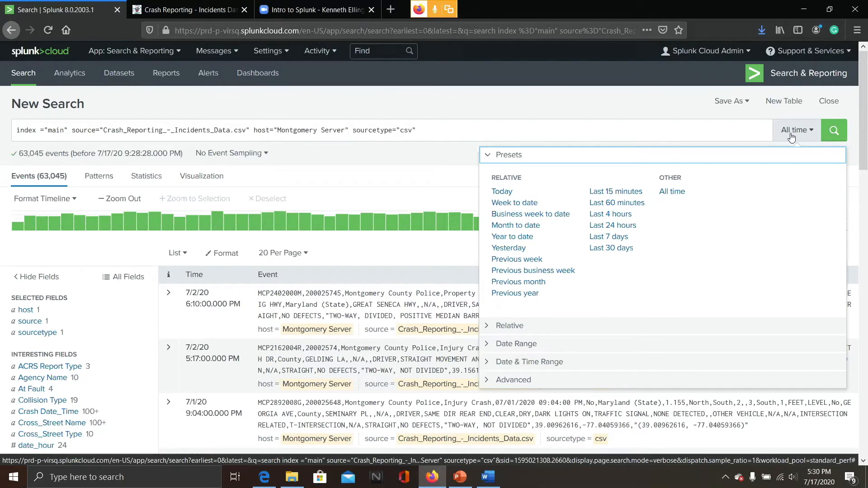
left_click(792, 132)
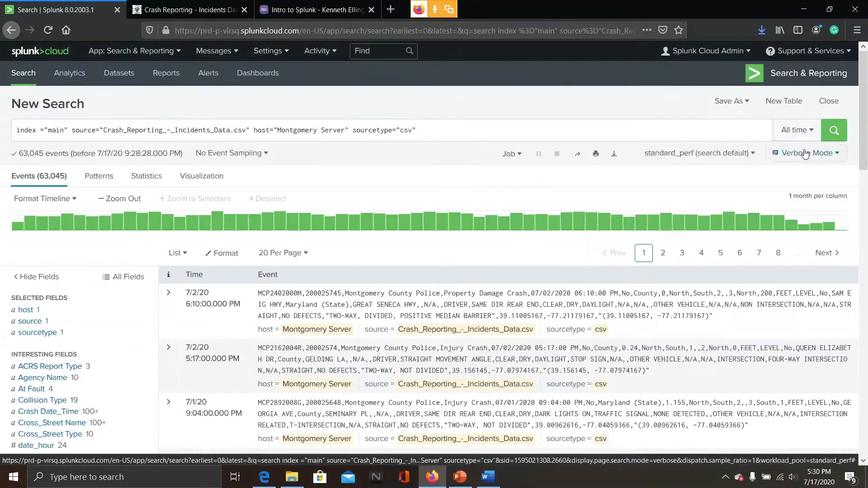
left_click(805, 154)
left_click(806, 154)
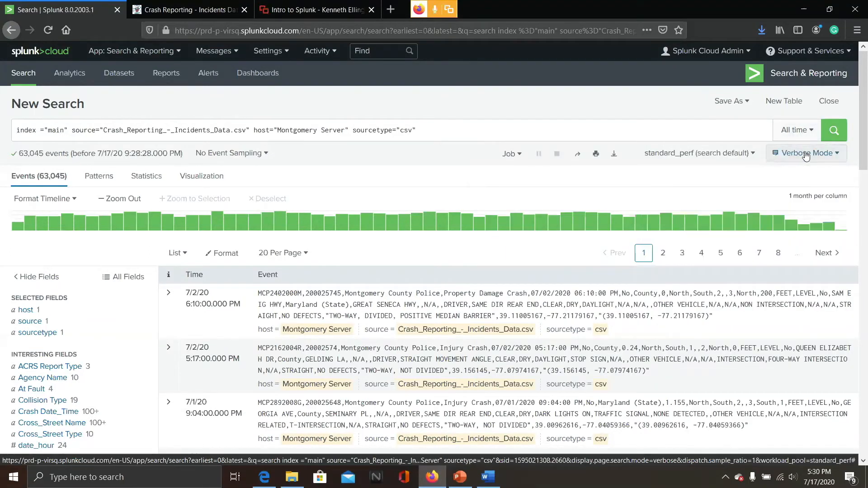
left_click(806, 154)
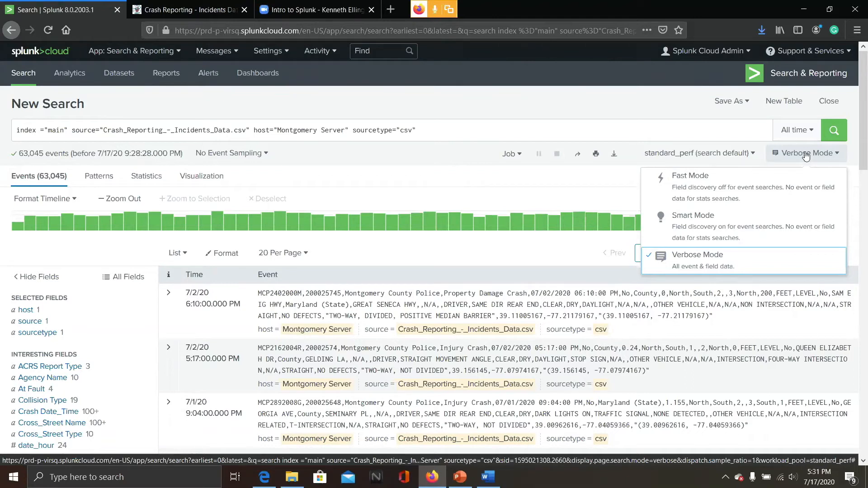
left_click(805, 154)
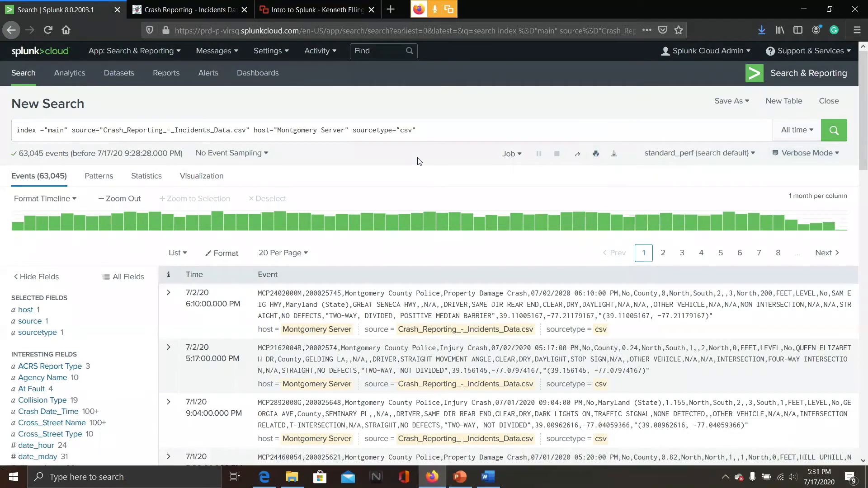
Scroll through the returned crash events and their field list
scroll(419, 161, "down", 1)
scroll(127, 143, "down", 5)
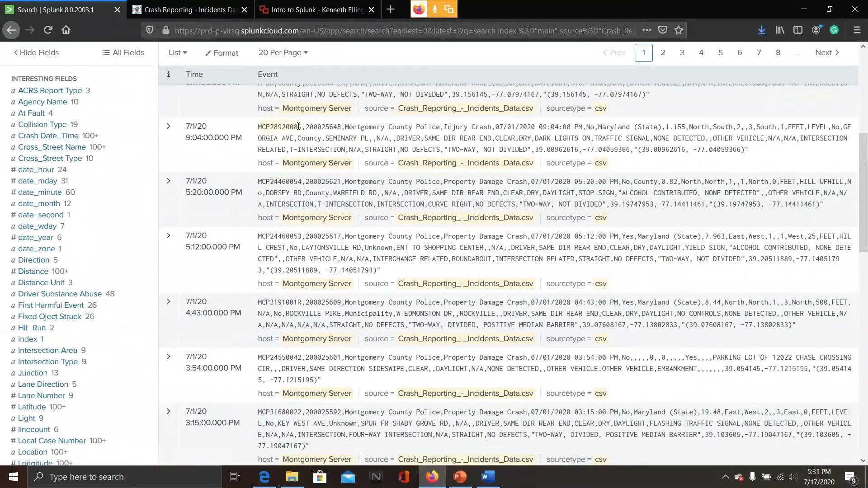
scroll(298, 126, "up", 6)
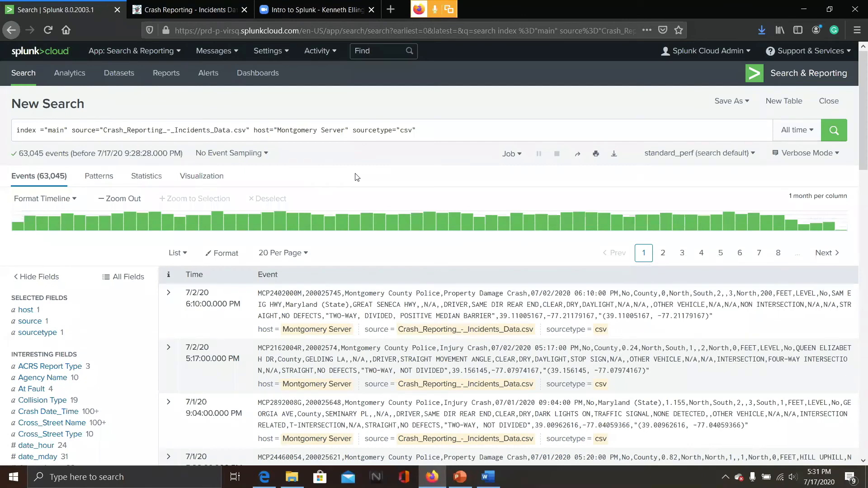
scroll(358, 177, "down", 1)
scroll(358, 177, "down", 3)
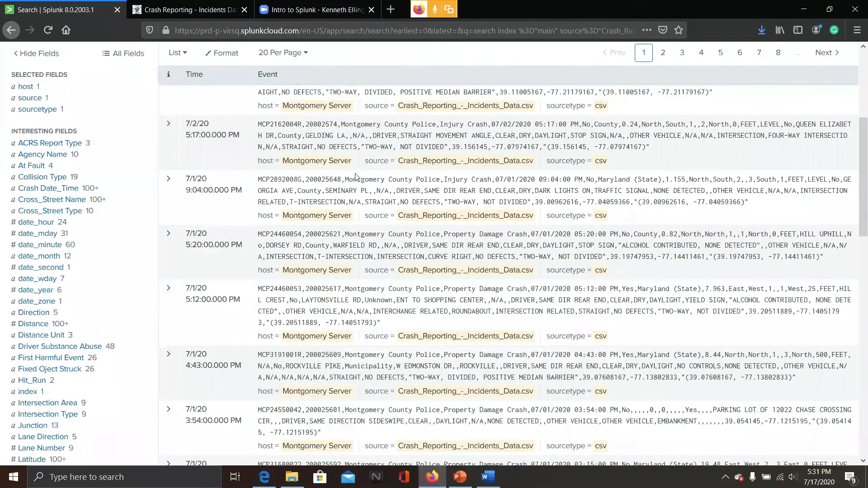
scroll(356, 176, "up", 2)
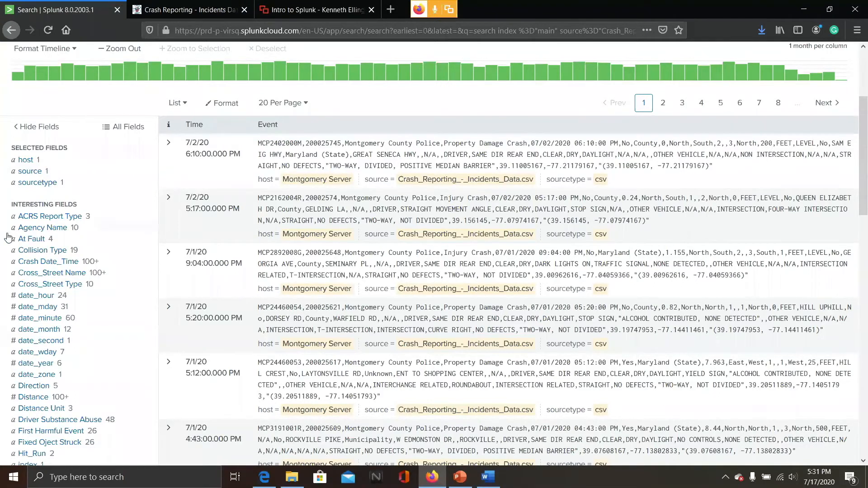
Add the Agency Name field to the selected fields
left_click(36, 229)
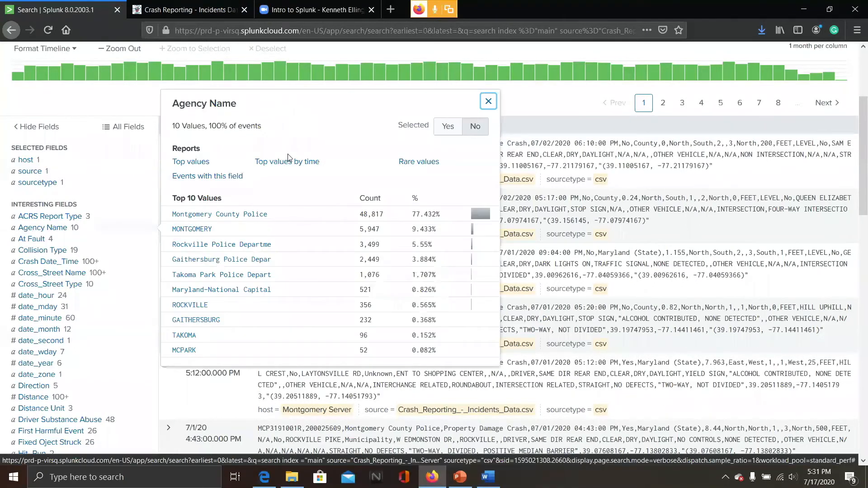
left_click(446, 129)
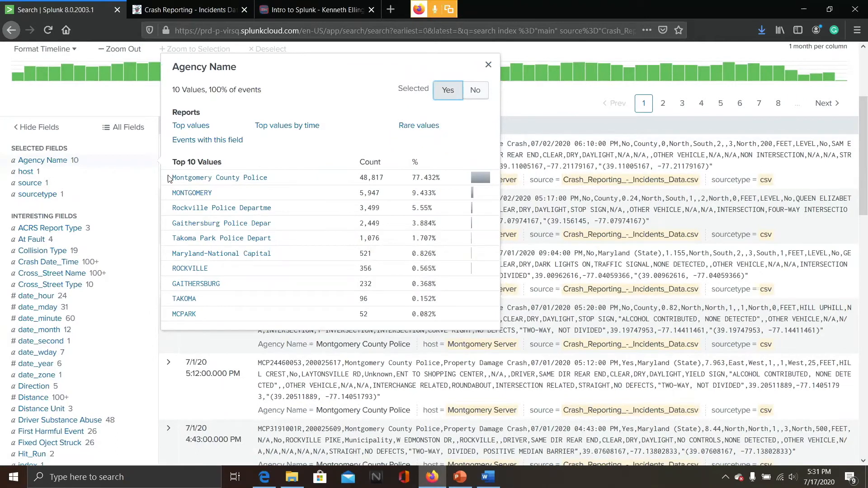
left_click(487, 66)
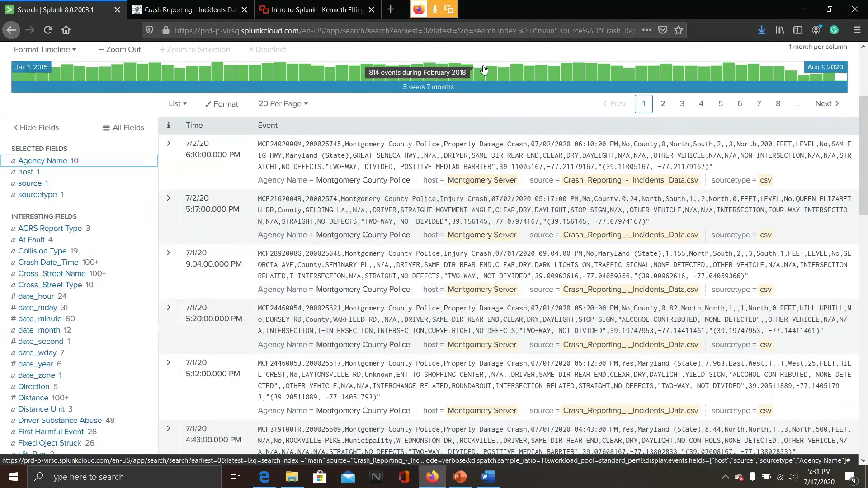
Remove the Agency Name field from the selected fields
left_click(64, 161)
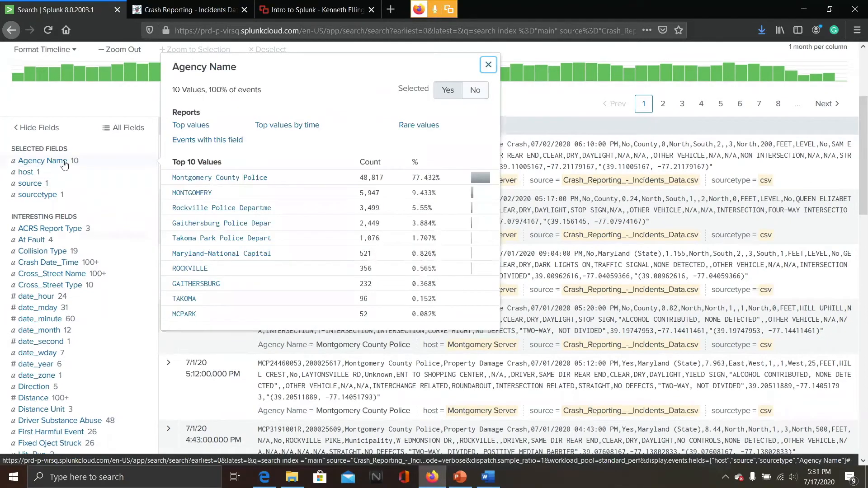
left_click(475, 92)
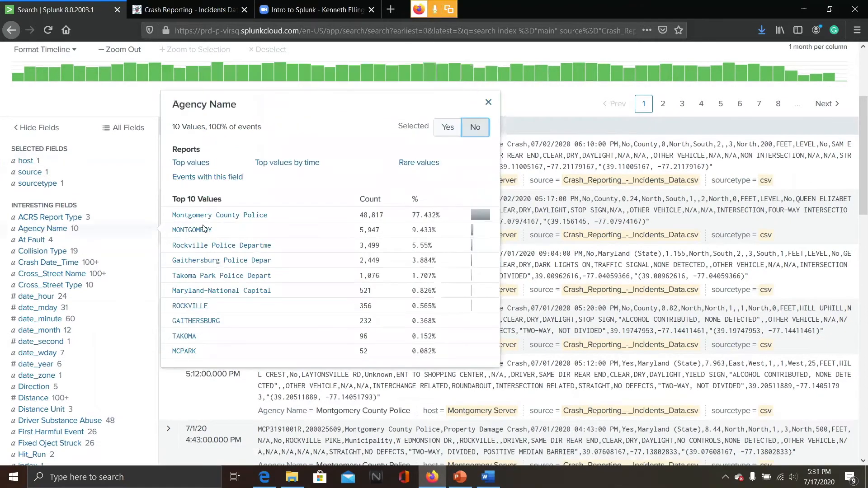
left_click(120, 108)
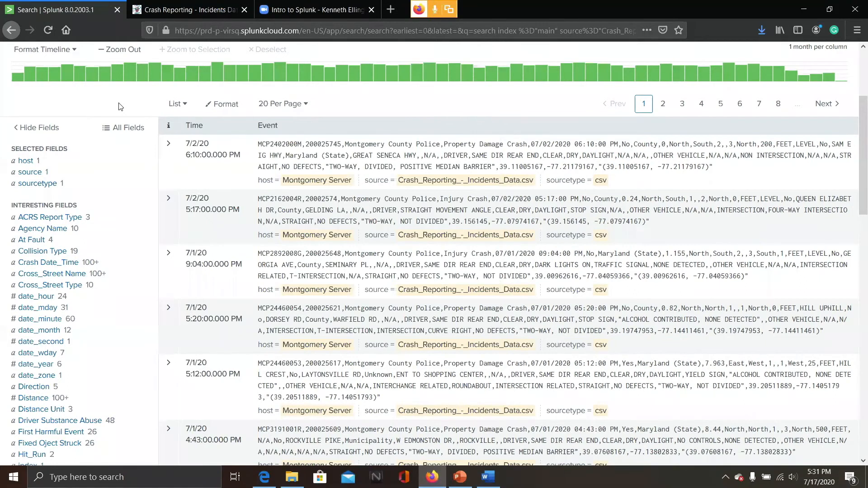
Scroll through the interesting fields list alongside the crash events
scroll(119, 107, "down", 6)
scroll(119, 107, "down", 2)
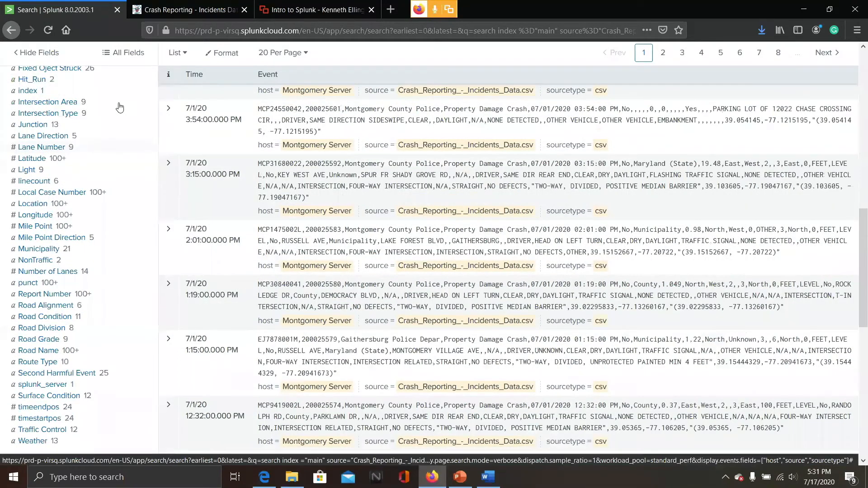
scroll(118, 107, "up", 3)
scroll(118, 107, "up", 3)
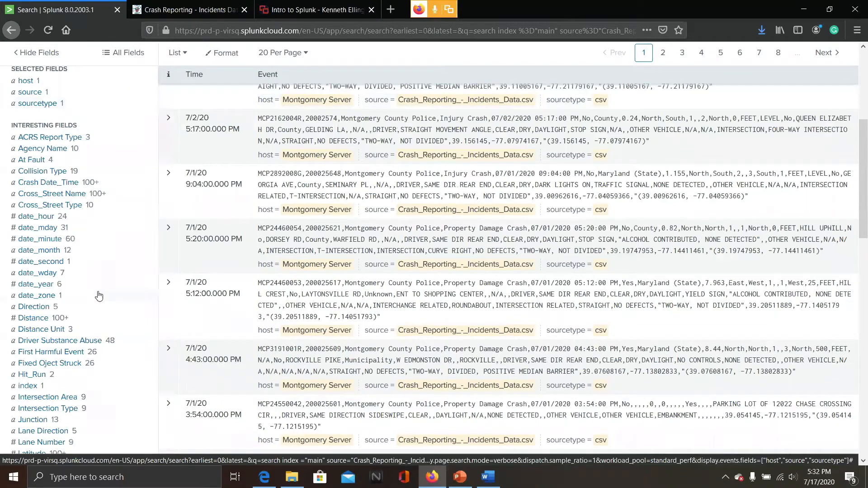
scroll(98, 296, "down", 1)
scroll(99, 297, "down", 4)
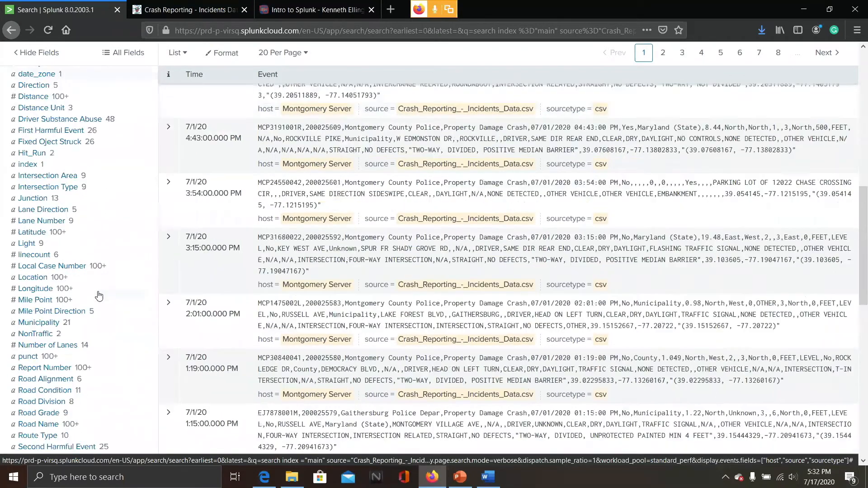
scroll(98, 296, "down", 4)
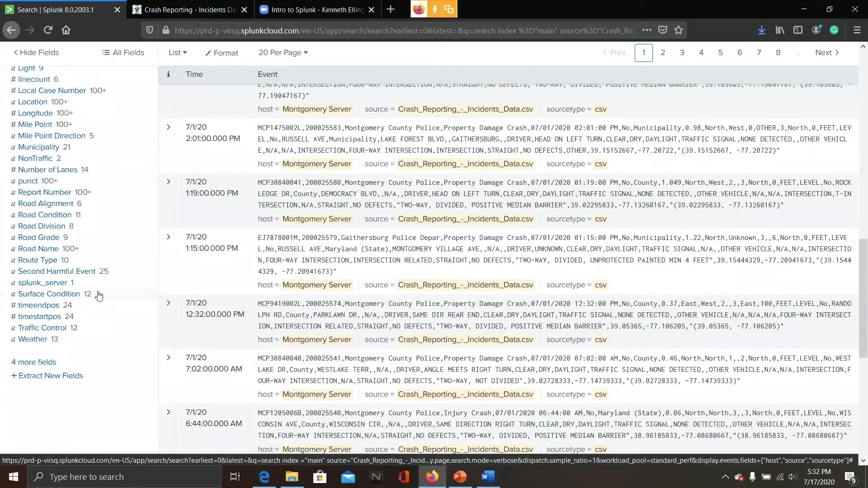
scroll(99, 297, "up", 1)
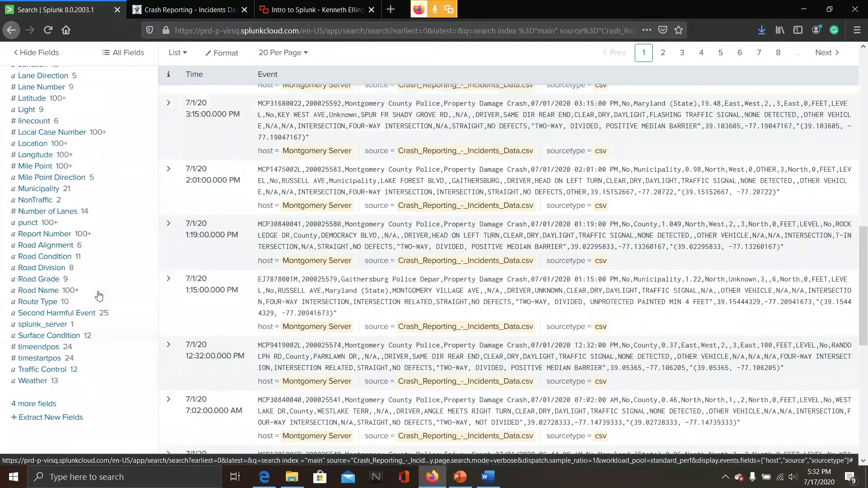
scroll(99, 296, "up", 4)
scroll(98, 296, "up", 5)
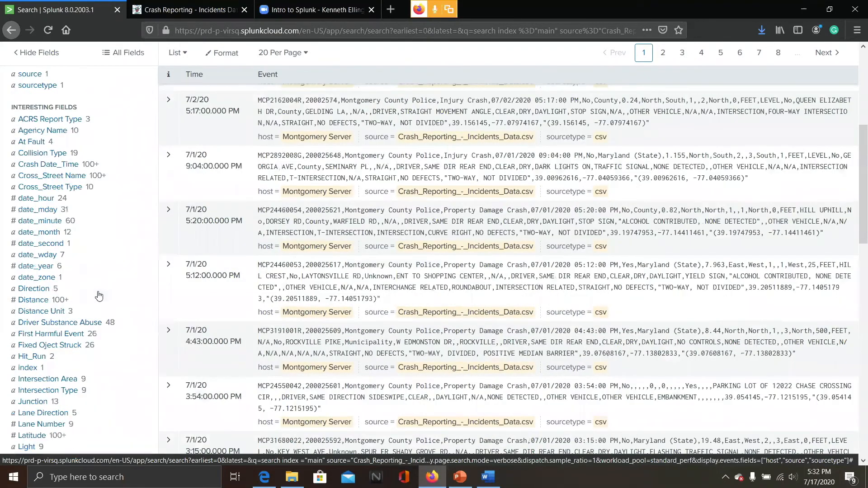
scroll(99, 296, "up", 1)
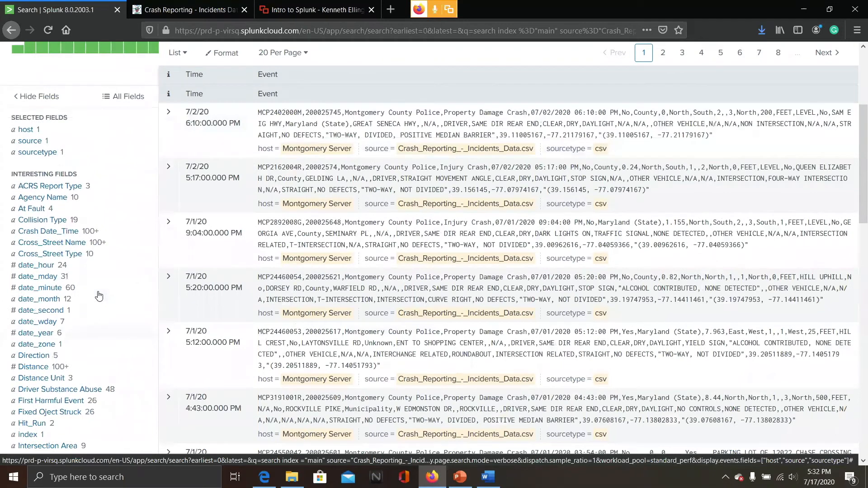
scroll(98, 296, "up", 5)
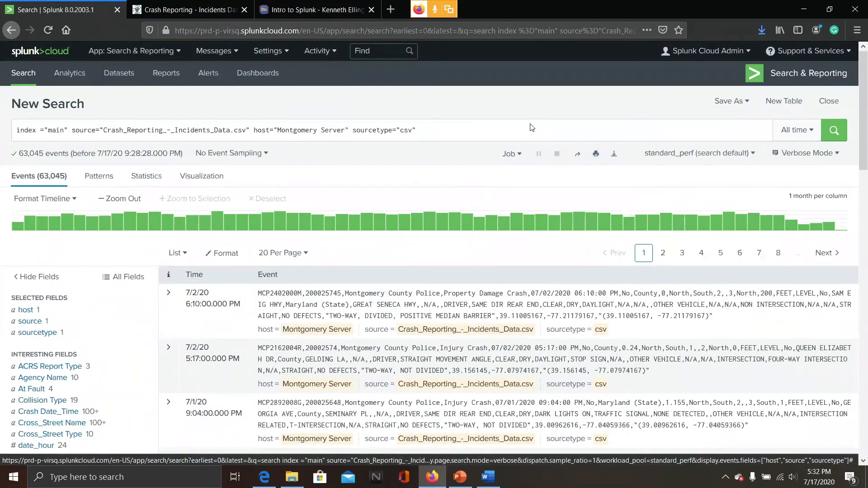
Switch the search mode to Smart Mode
left_click(836, 153)
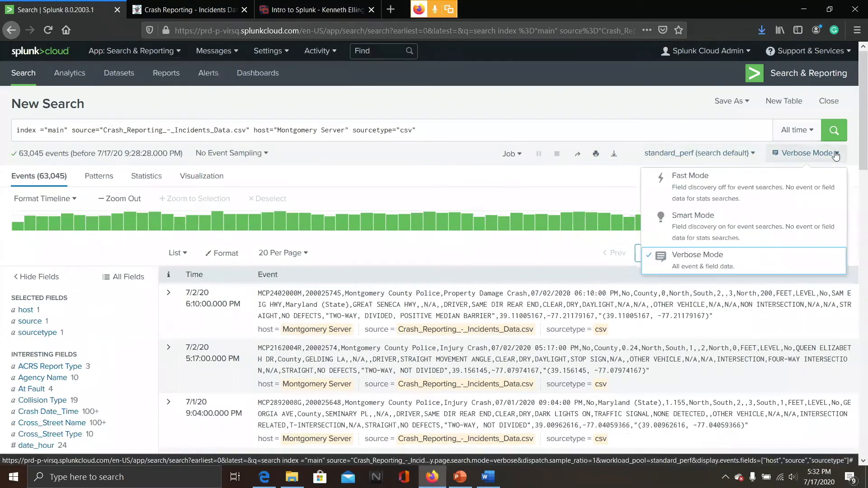
left_click(717, 227)
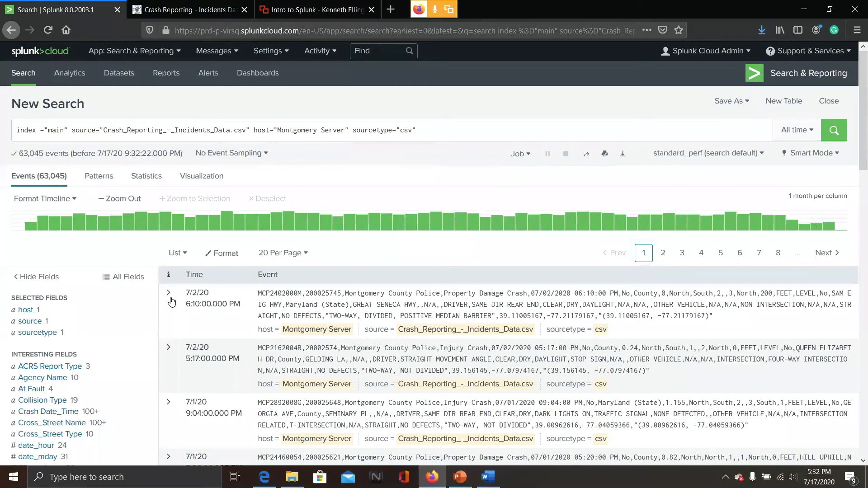
Expand the first crash event to review its full list of field values, then collapse it
left_click(429, 311)
scroll(563, 350, "down", 5)
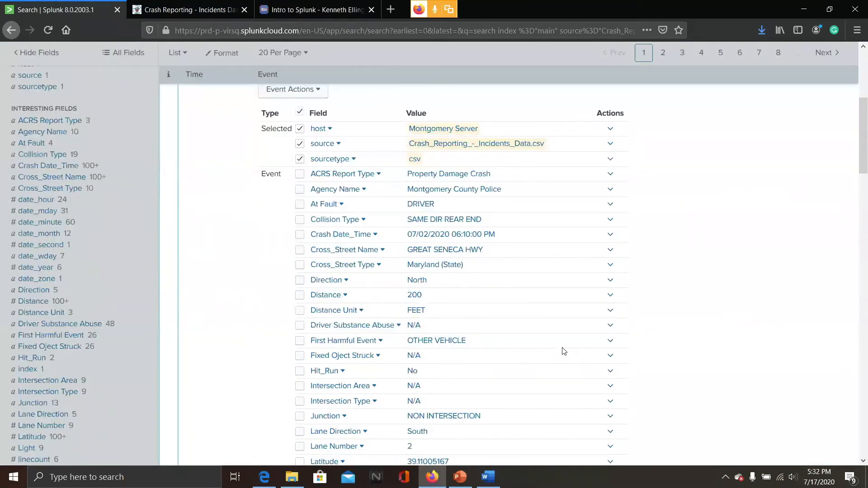
scroll(564, 351, "down", 4)
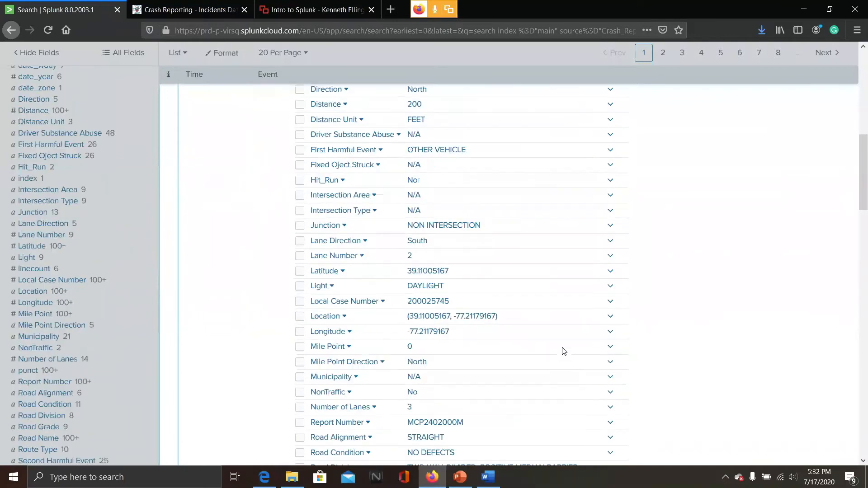
scroll(564, 352, "down", 7)
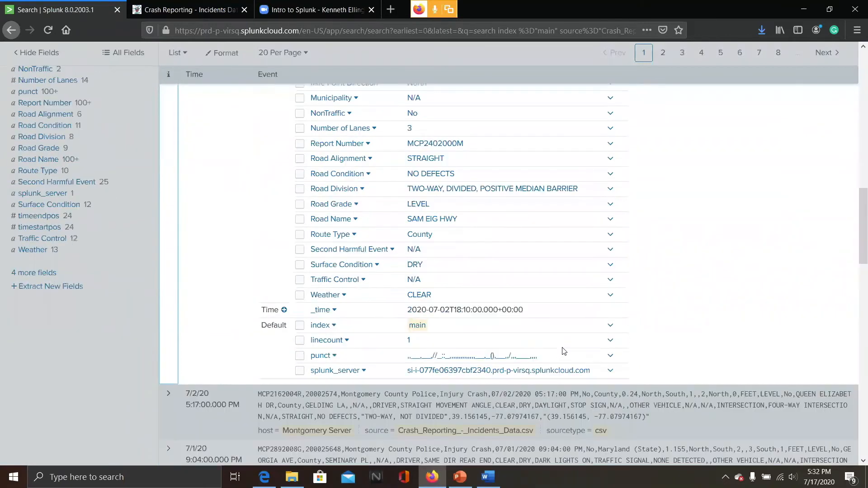
scroll(564, 351, "up", 5)
scroll(564, 351, "up", 5)
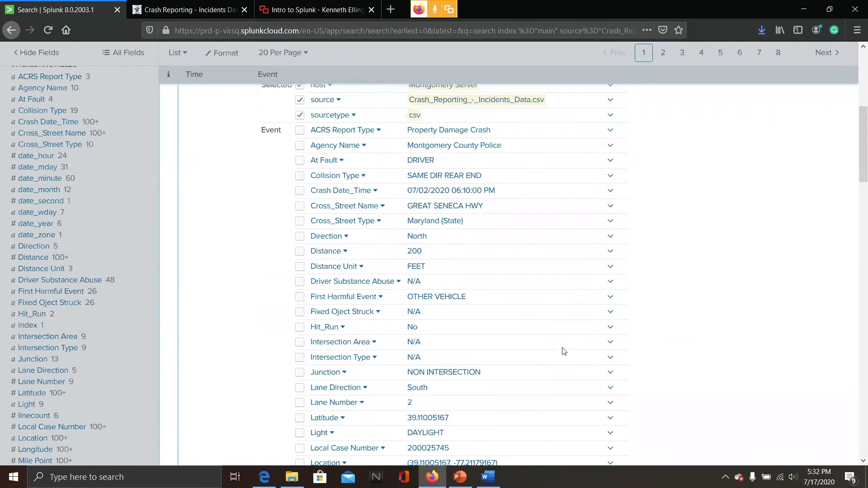
scroll(564, 352, "up", 5)
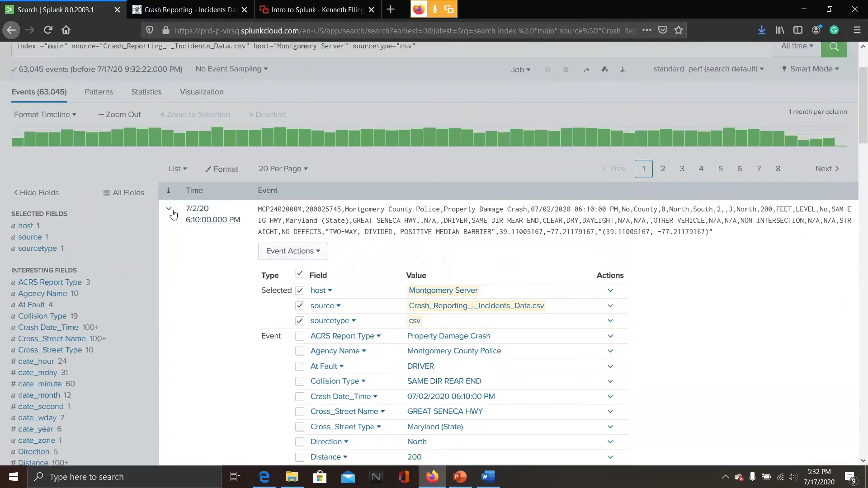
left_click(168, 209)
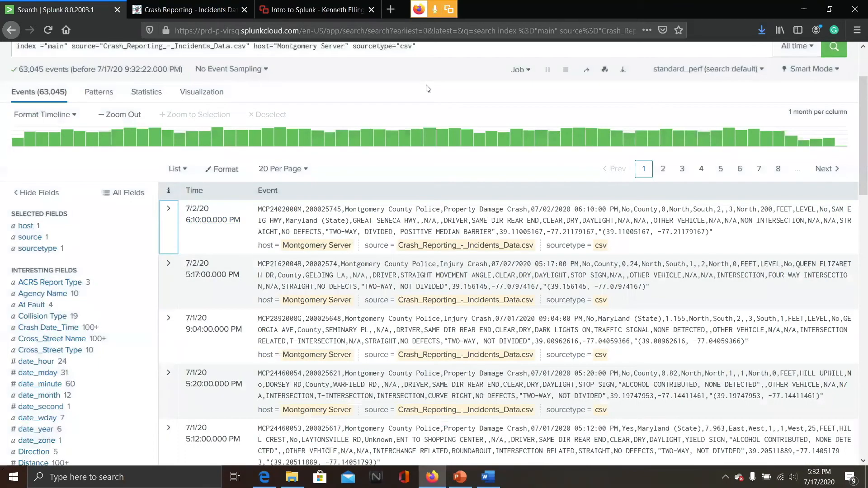
Set the search time range to Last 30 days
scroll(658, 116, "up", 2)
left_click(798, 131)
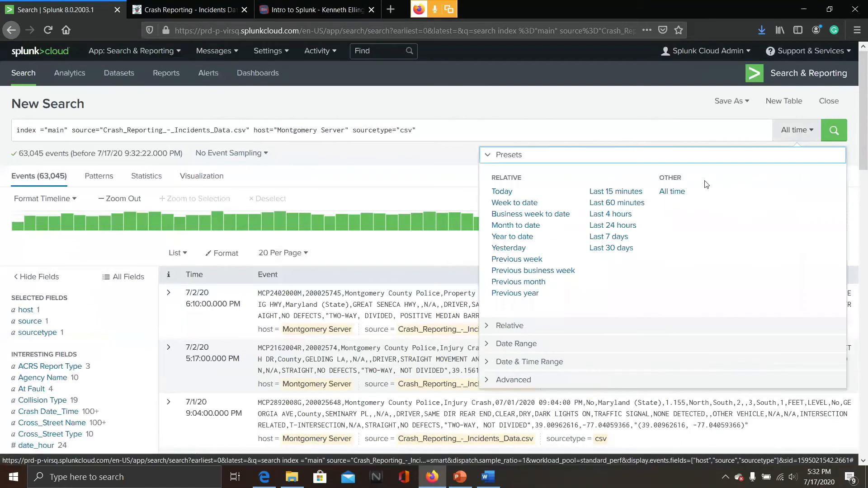
left_click(616, 249)
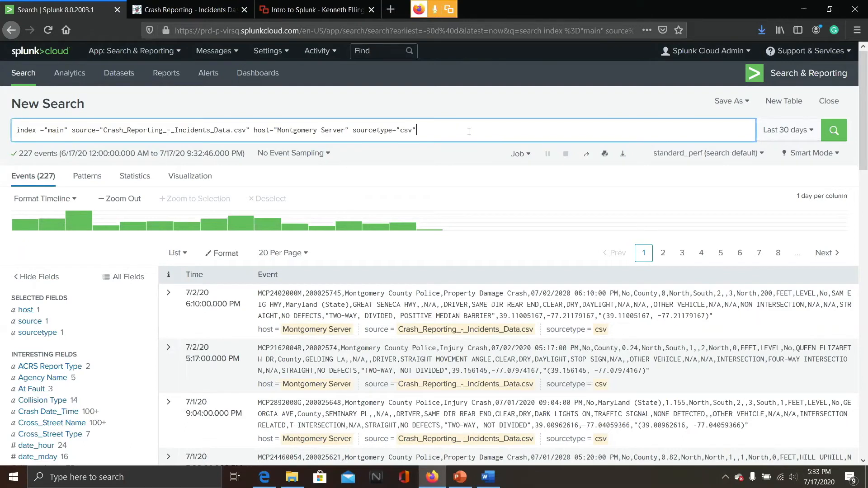
Append a table command listing Weather and "Collision Type" on a new line and run the search
key("shift+Return")
type("|")
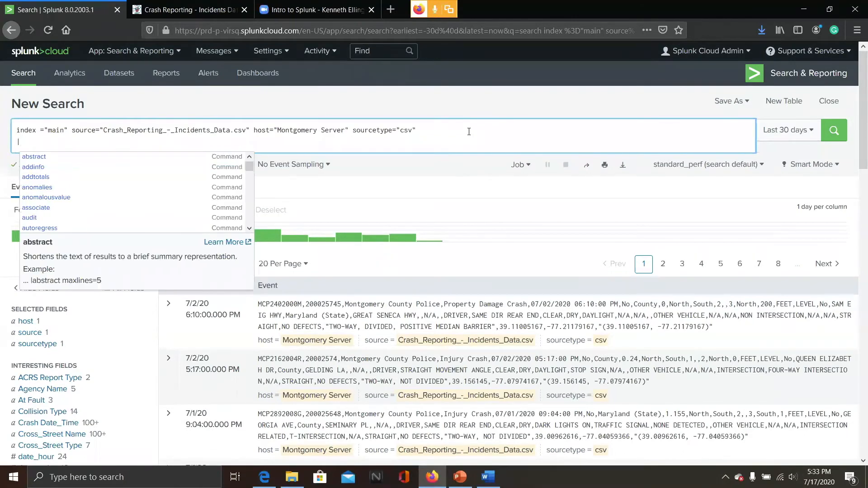
type("table")
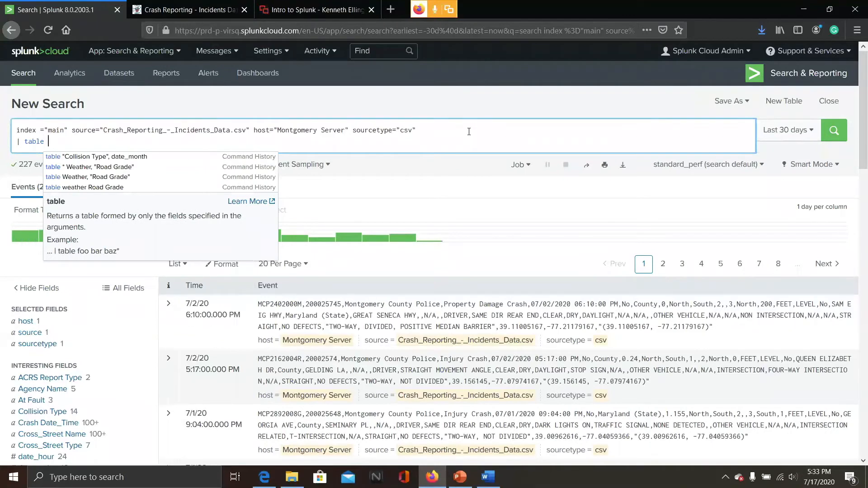
type("Weather")
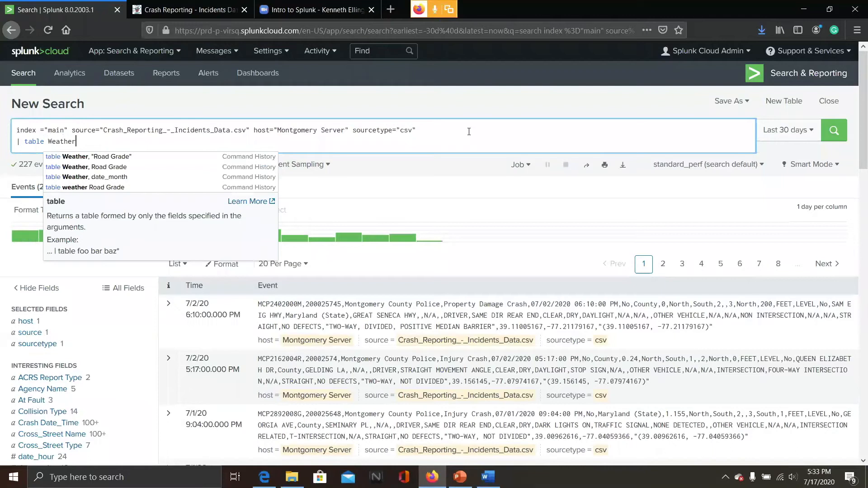
type(", \"\"")
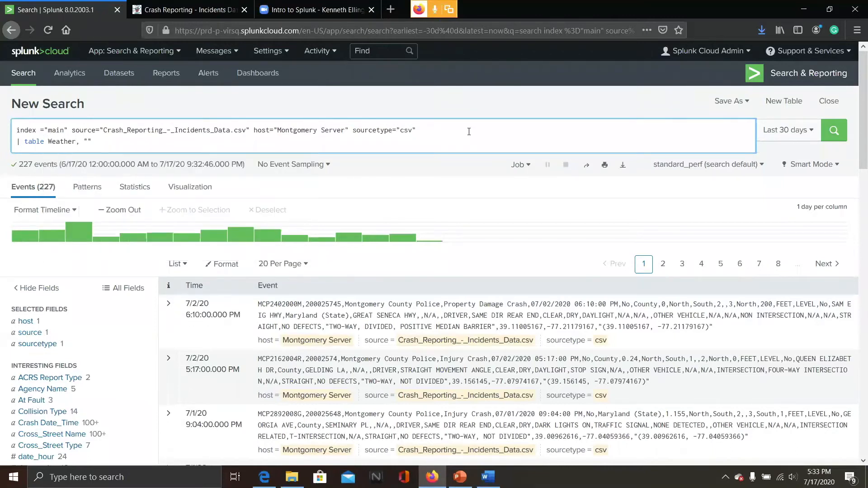
type("Collision Type")
key("Return")
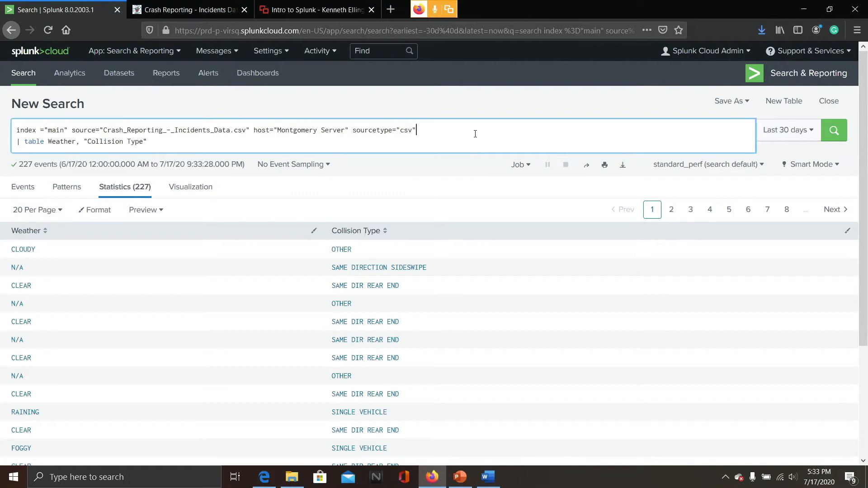
key("shift+Return")
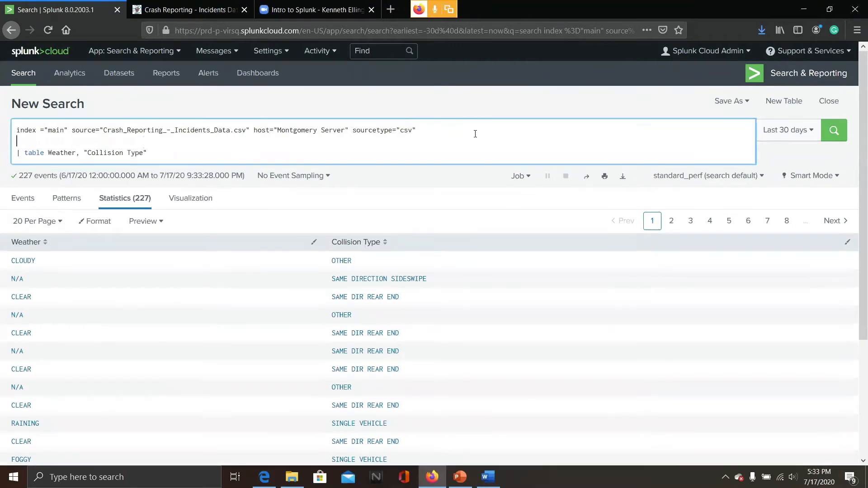
key("BackSpace")
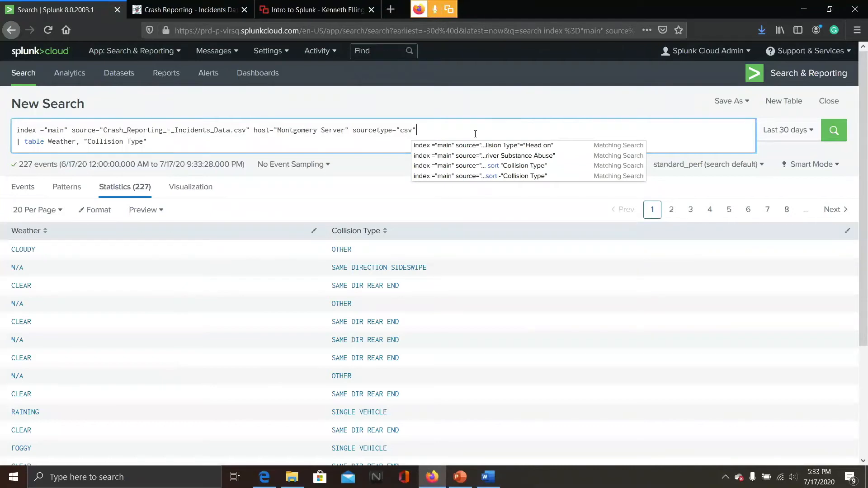
left_click(20, 142)
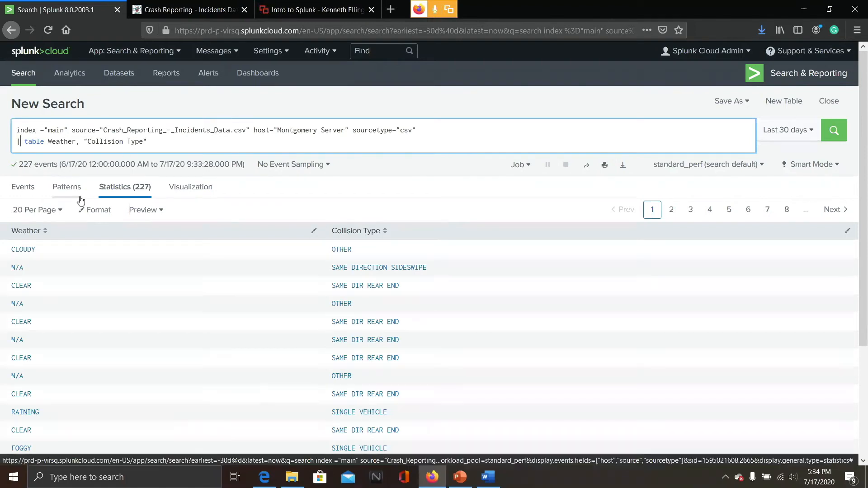
Sort the results table by the Weather column in ascending order
left_click(47, 232)
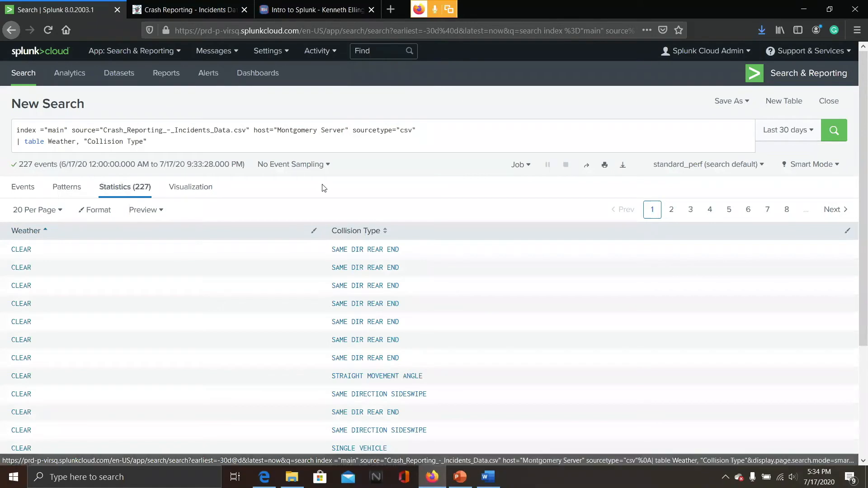
left_click(45, 232)
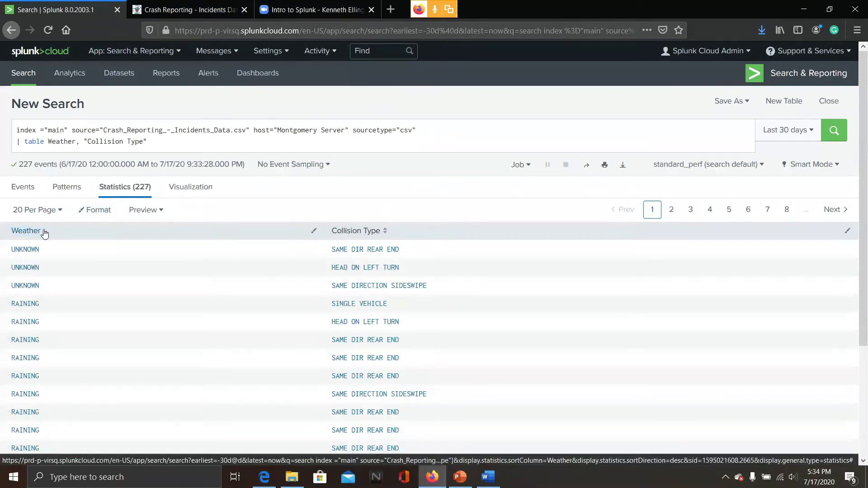
left_click(45, 231)
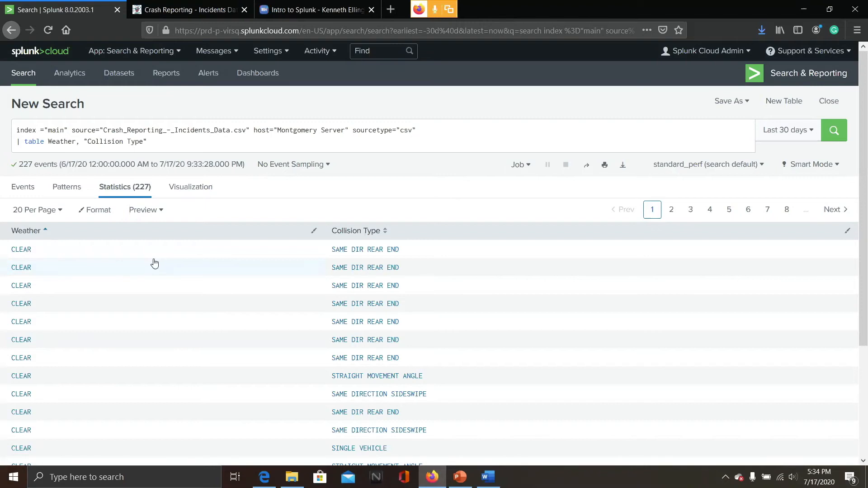
Page through the sorted Weather and Collision Type results table
scroll(154, 264, "down", 2)
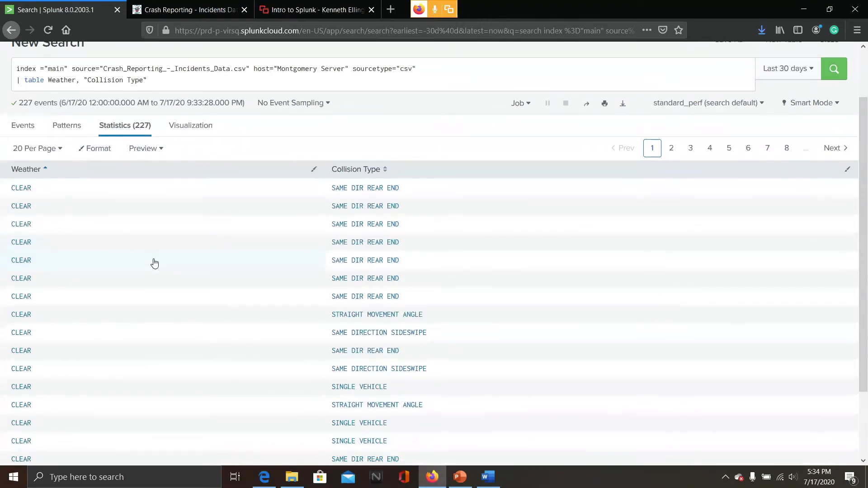
scroll(424, 186, "up", 3)
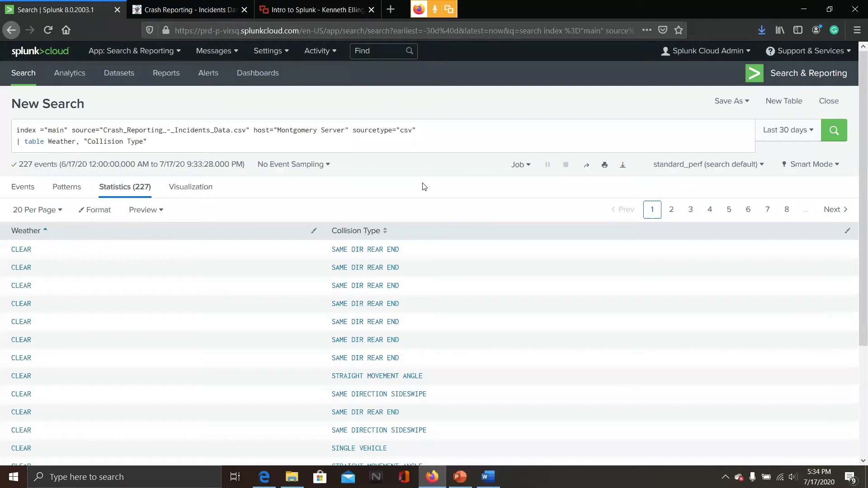
scroll(424, 187, "down", 3)
scroll(424, 187, "up", 3)
scroll(424, 187, "down", 3)
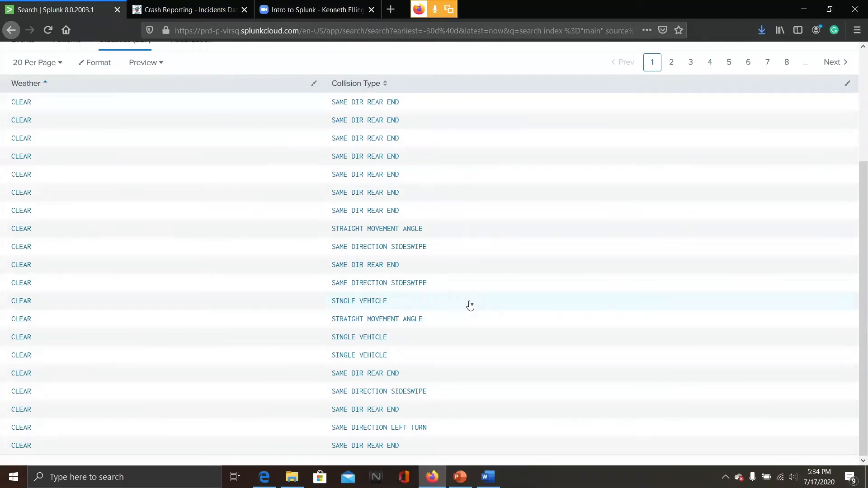
scroll(470, 306, "up", 3)
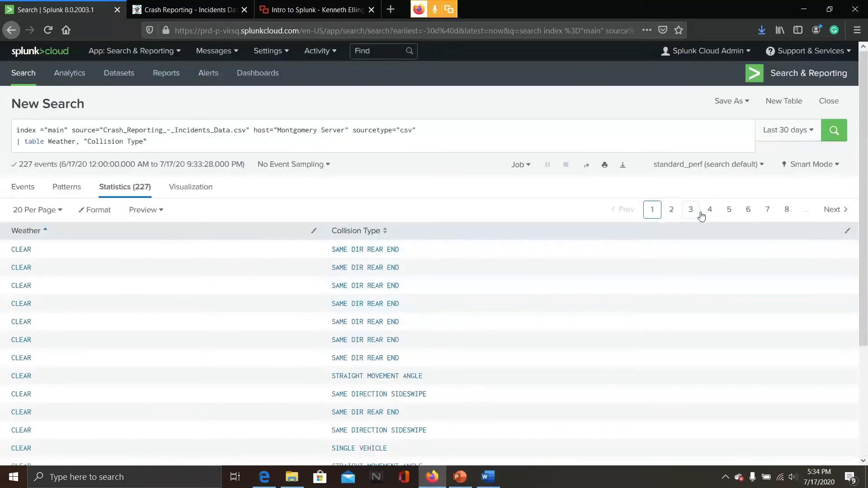
left_click(672, 212)
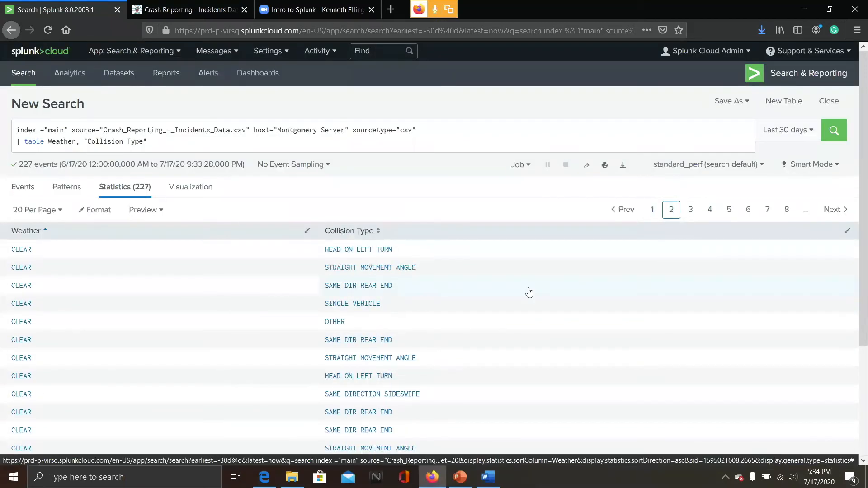
scroll(529, 292, "down", 3)
scroll(529, 293, "up", 3)
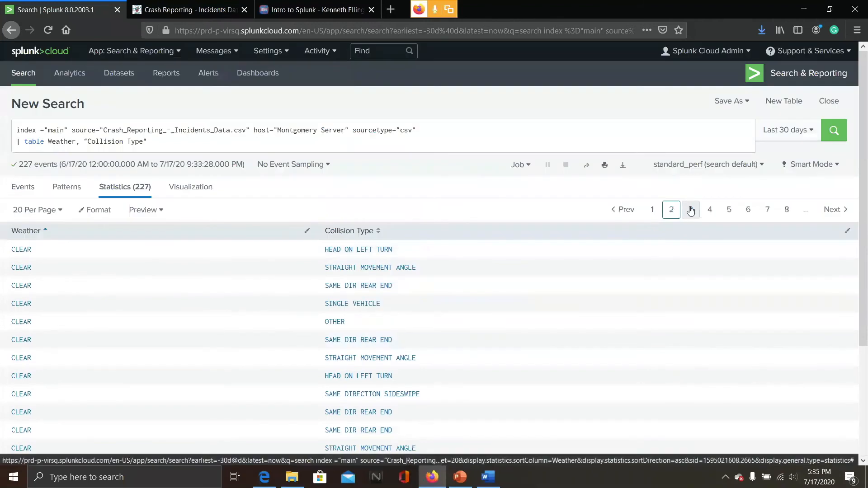
left_click(691, 208)
scroll(503, 296, "down", 3)
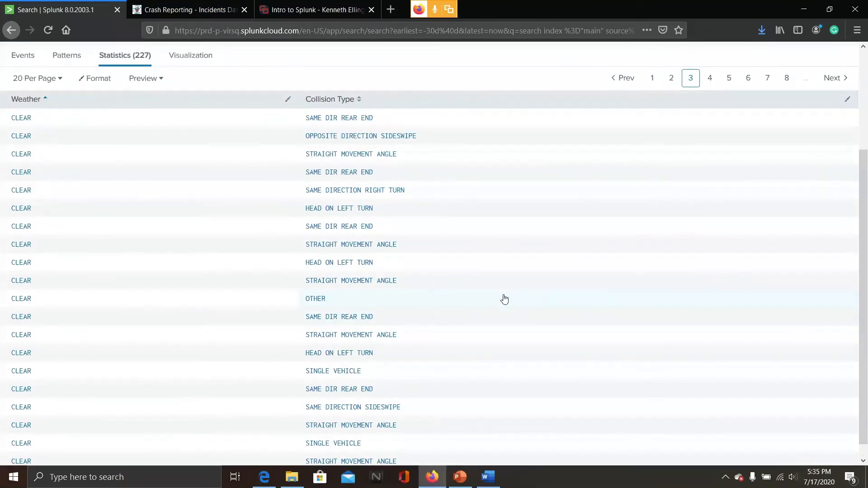
scroll(504, 298, "up", 3)
left_click(652, 210)
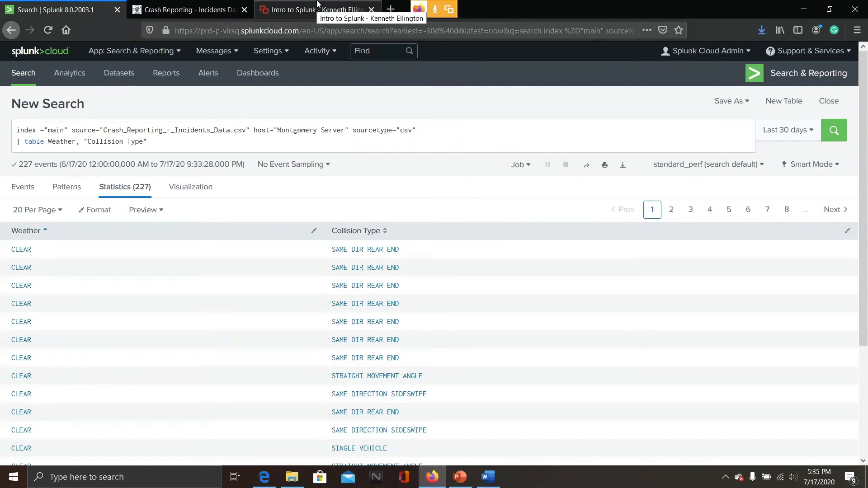
Switch the search mode to Verbose Mode
left_click(159, 143)
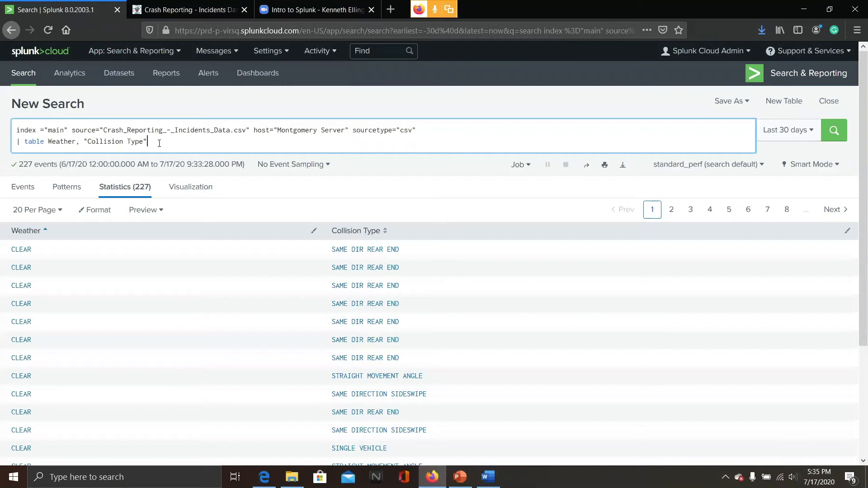
left_click(33, 188)
left_click(123, 188)
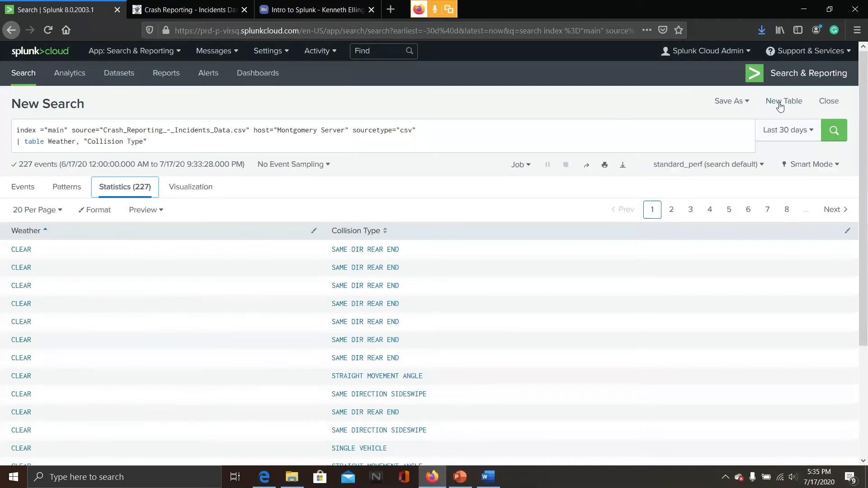
left_click(830, 164)
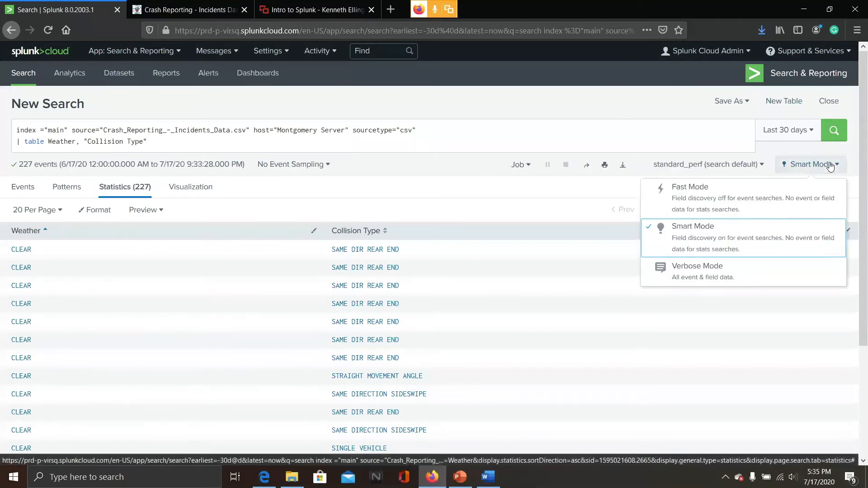
left_click(715, 273)
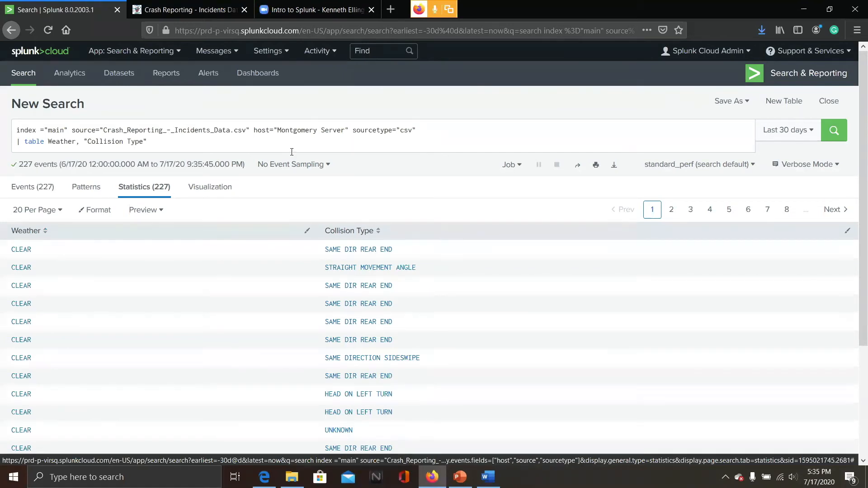
Browse the events and interesting fields returned by the table search in Verbose Mode
left_click(819, 173)
left_click(818, 173)
left_click(32, 184)
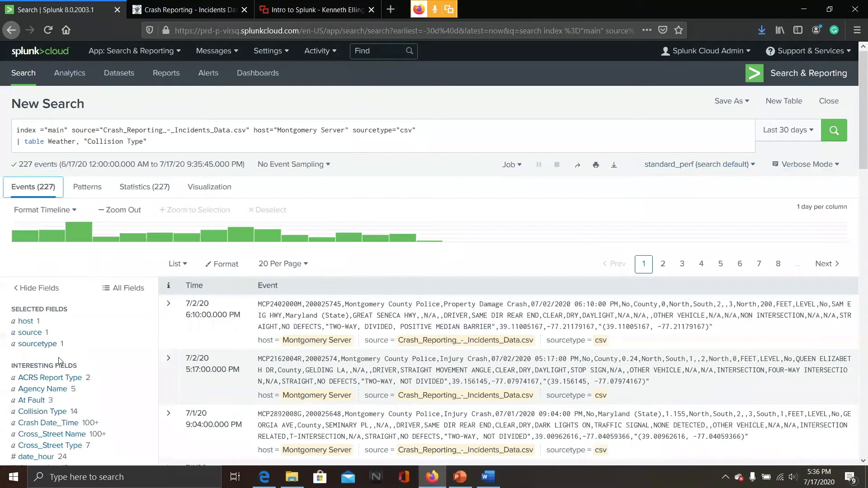
scroll(59, 357, "down", 8)
scroll(127, 259, "down", 4)
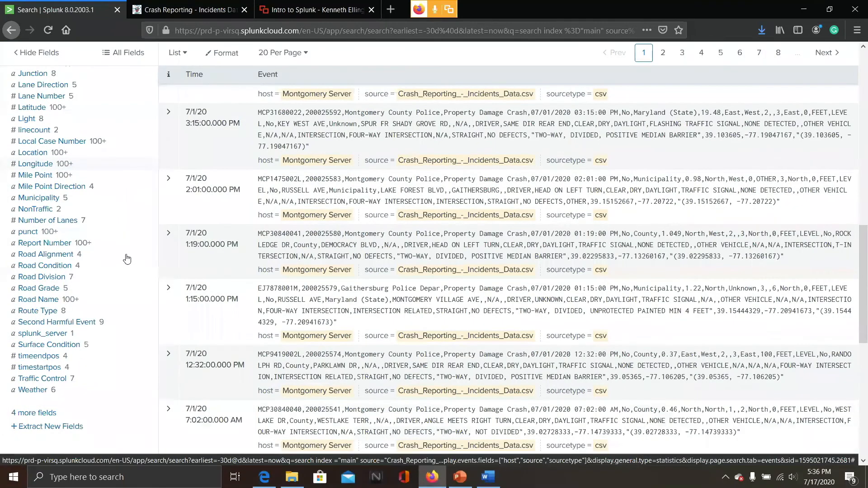
scroll(127, 258, "up", 3)
scroll(128, 259, "up", 10)
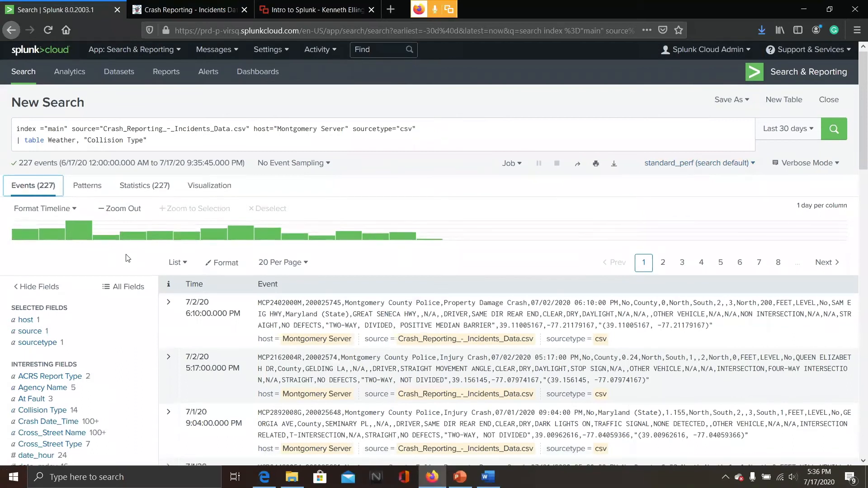
scroll(127, 259, "down", 1)
scroll(127, 259, "down", 1)
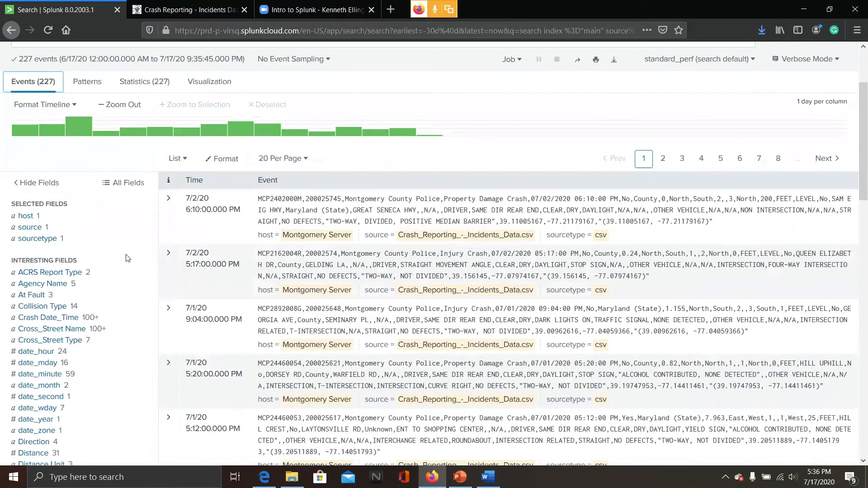
scroll(127, 258, "down", 1)
scroll(127, 257, "up", 1)
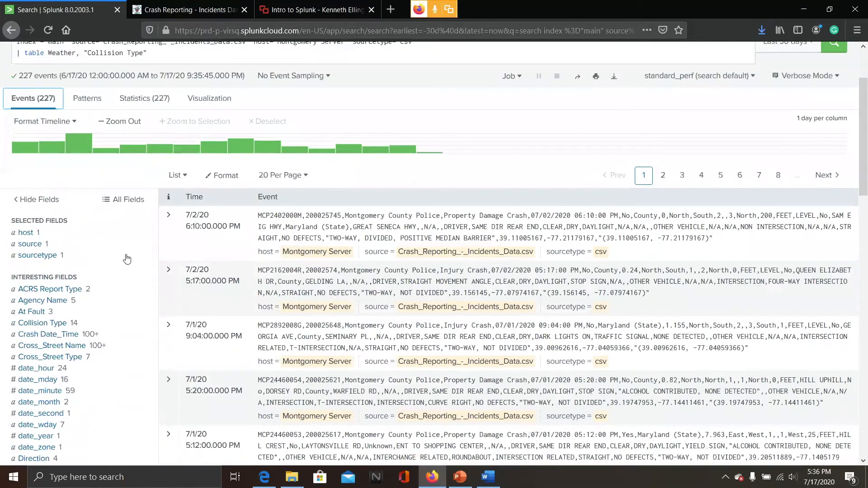
scroll(127, 258, "up", 2)
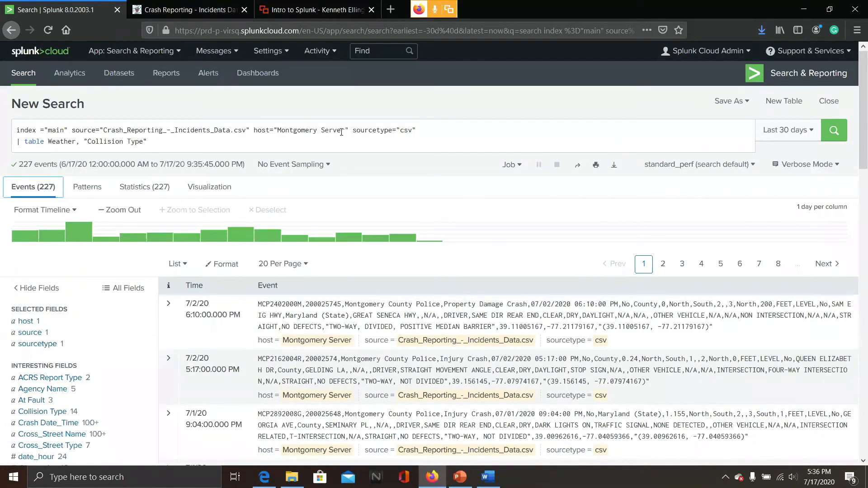
Remove the quotation marks around Collision Type in the table command and rerun the search
left_click(219, 144)
left_click(84, 143, "shift")
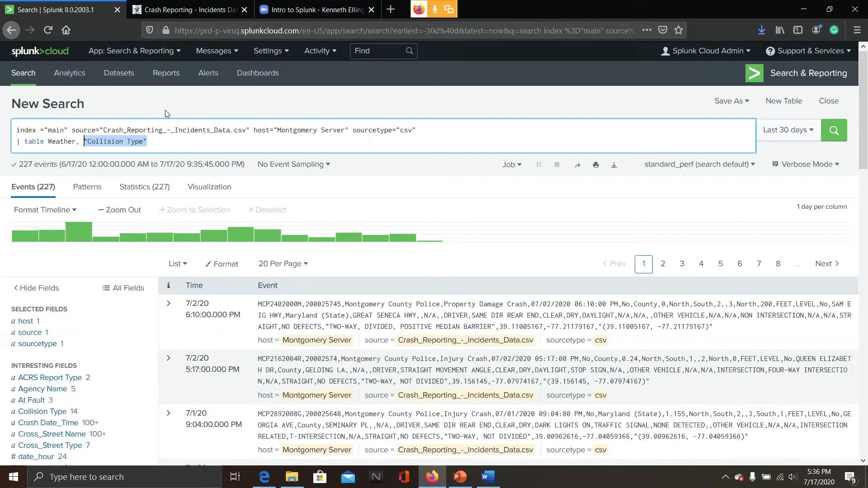
left_click(165, 141)
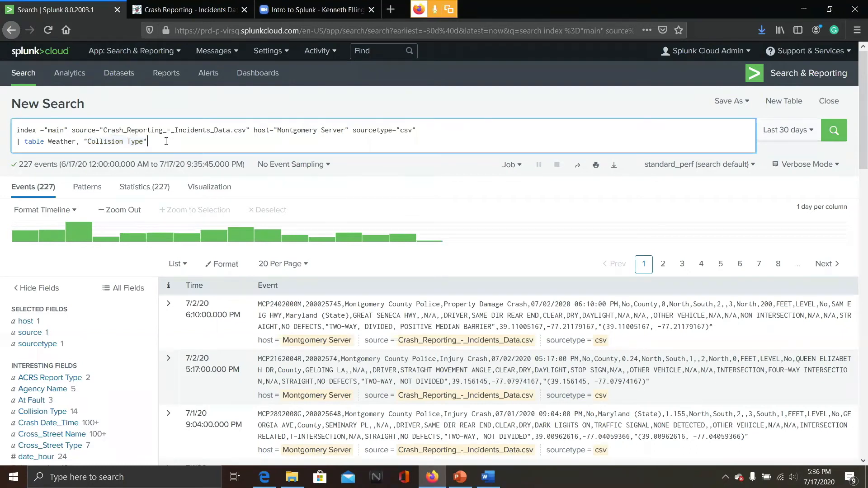
key("Left")
key("Left")
key("Left")
key("Left")
key("Left")
key("Left")
key("Left")
key("Left")
key("BackSpace")
key("Return")
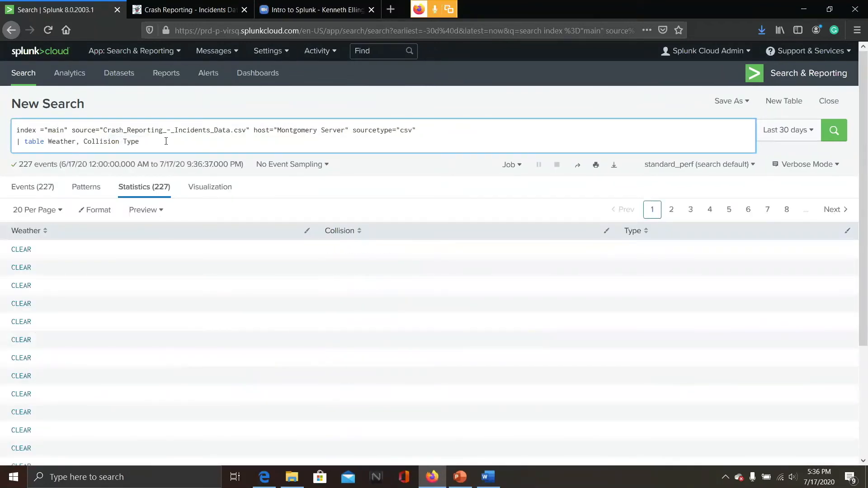
Restore the quotation marks around "Collision Type" in the table command and rerun the search
left_click(166, 141)
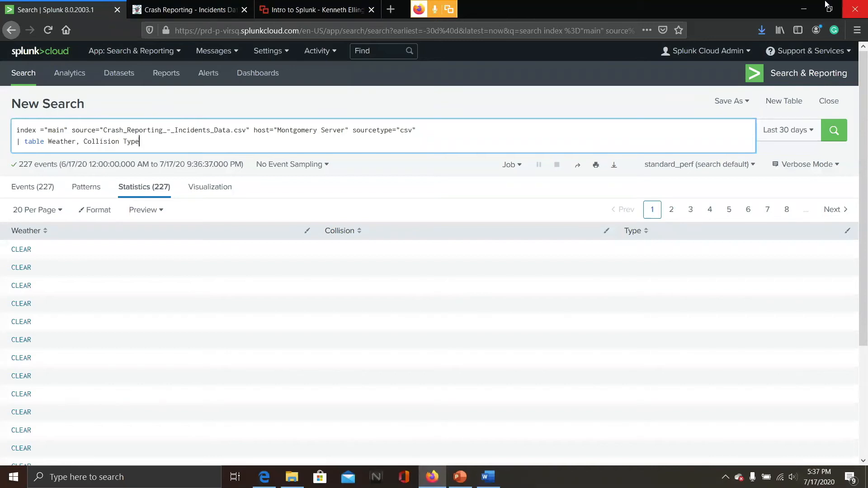
left_click(40, 196)
left_click(155, 145)
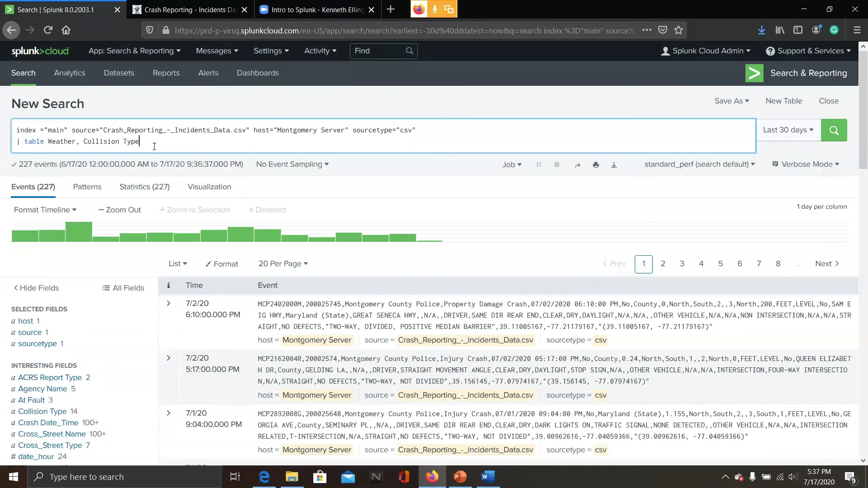
type("\"")
key("Left")
key("Left")
key("Left")
key("Left")
key("Left")
key("Left")
key("Left")
key("Left")
key("Left")
key("Left")
key("Left")
key("Left")
key("Left")
key("Left")
key("Left")
type("\"")
key("Return")
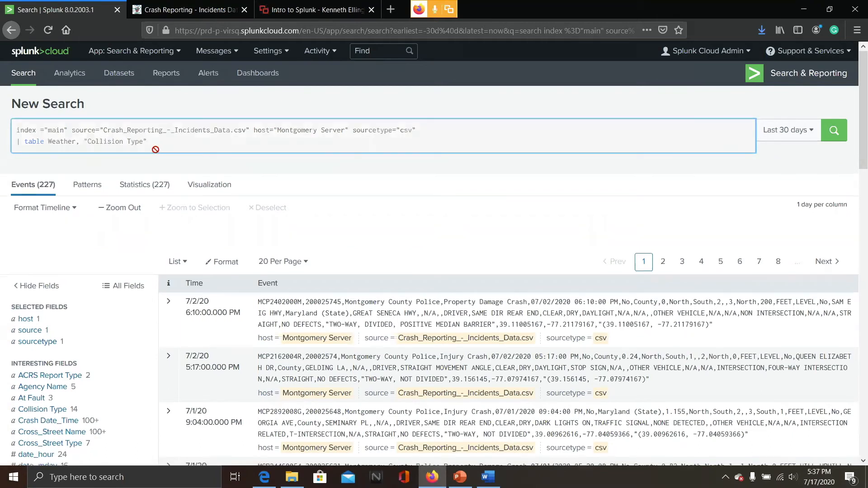
left_click(317, 6)
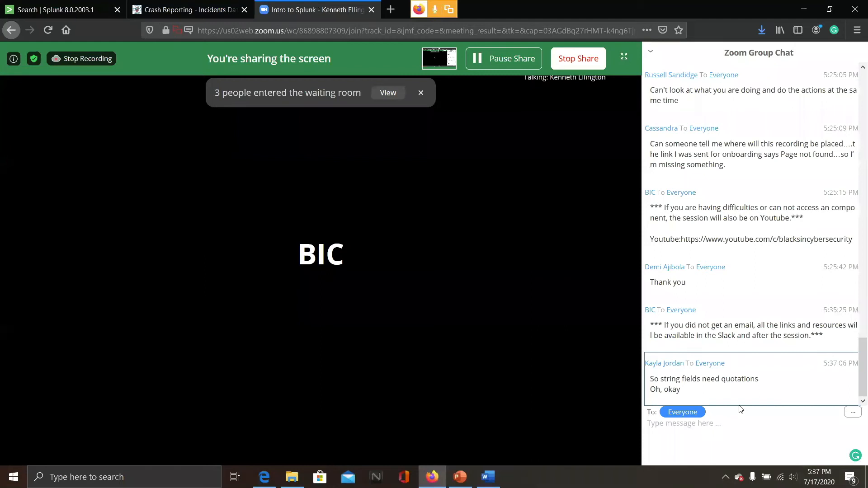
left_click(24, 4)
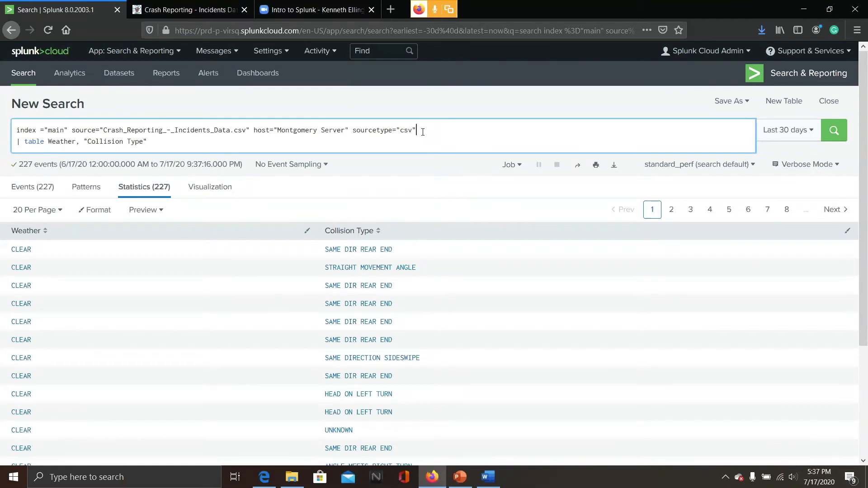
Insert a | fields Weather, "Collision Type" line before the table command and run the search
left_click(29, 194)
left_click(446, 133)
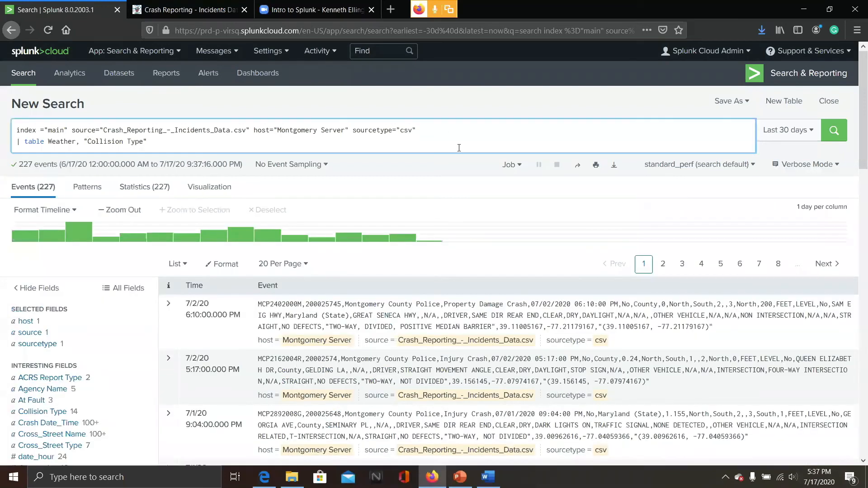
key("Return")
type("|")
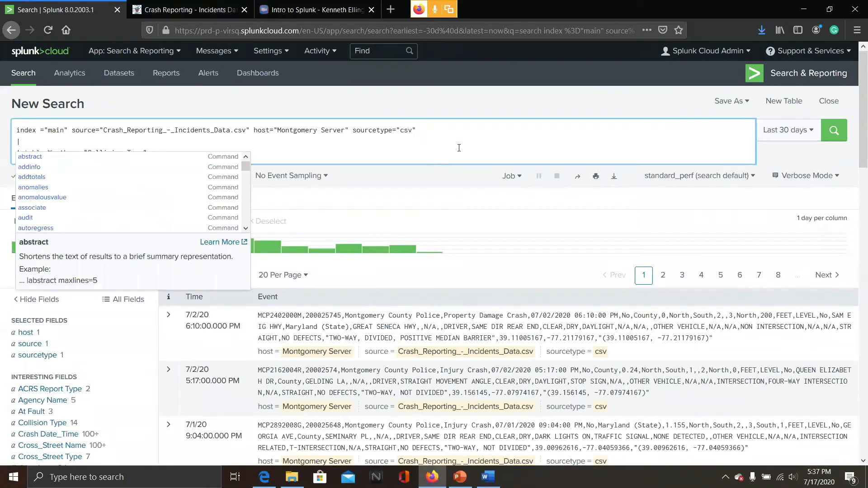
type(" fie")
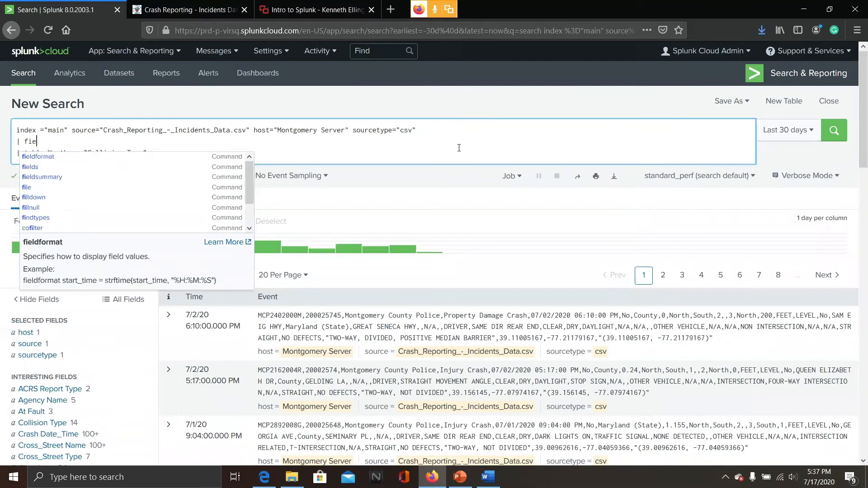
type("lds")
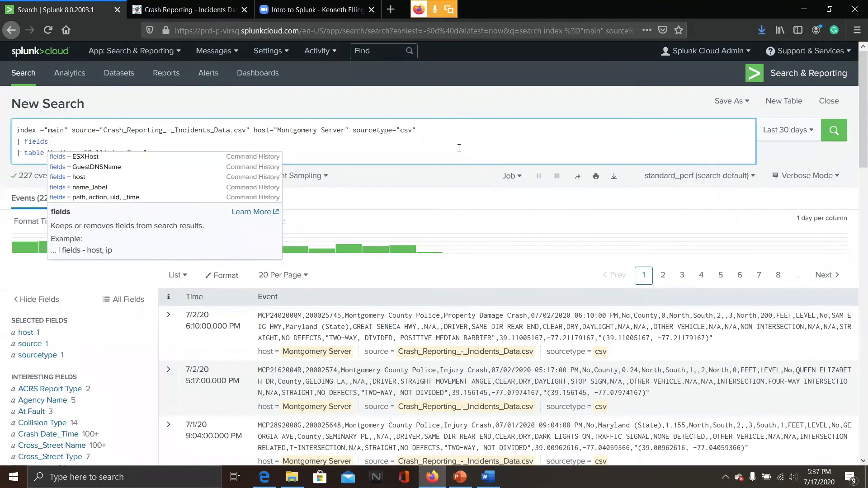
type(" Weather")
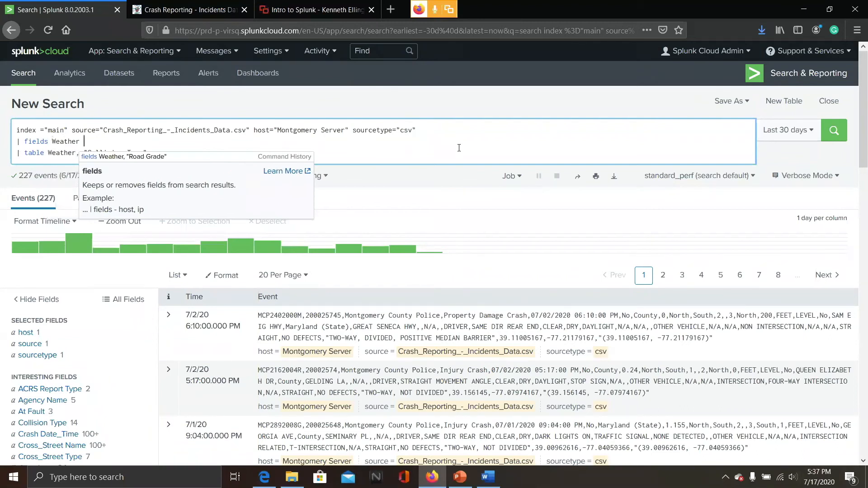
key("BackSpace")
type(", \"")
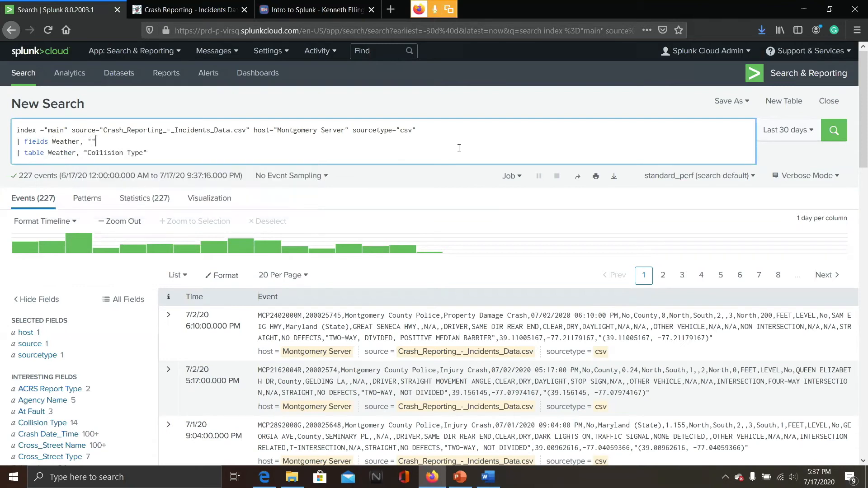
type("Collision Type")
key("Return")
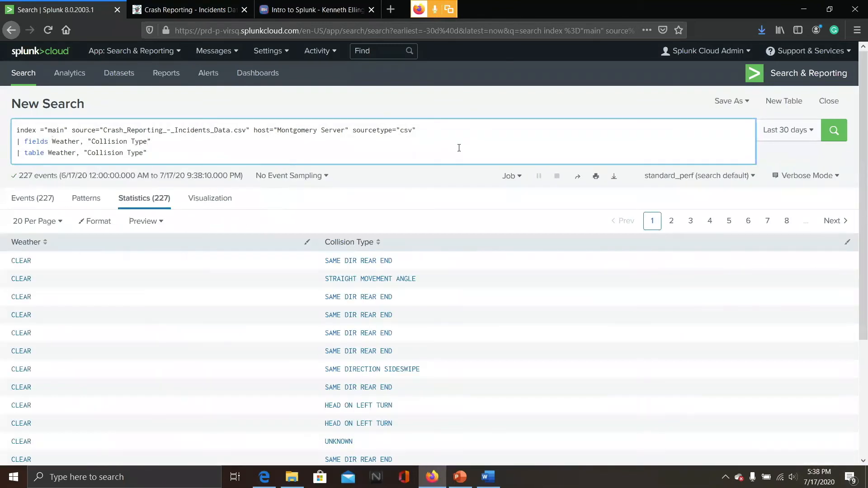
Browse the events and interesting fields returned by the search with the fields command
left_click(25, 197)
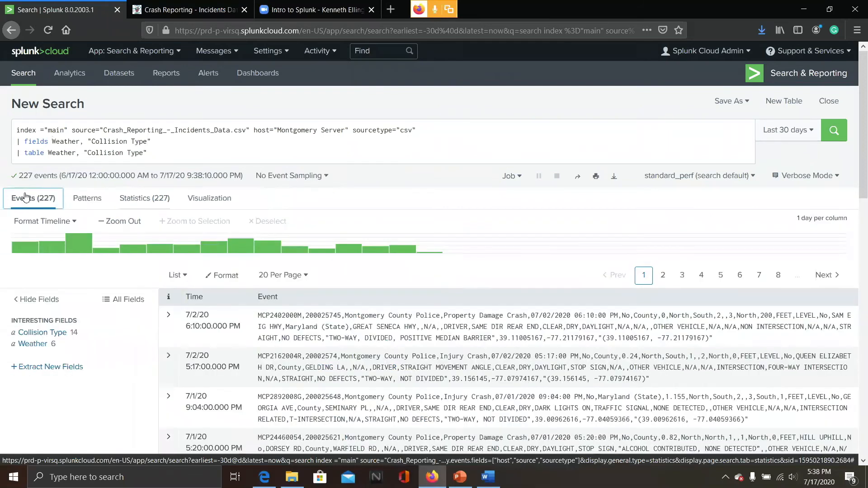
scroll(171, 266, "down", 3)
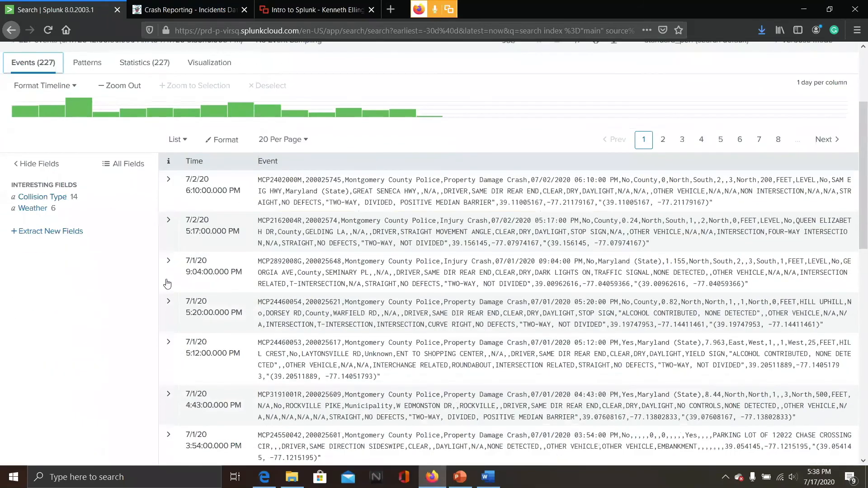
scroll(167, 284, "up", 3)
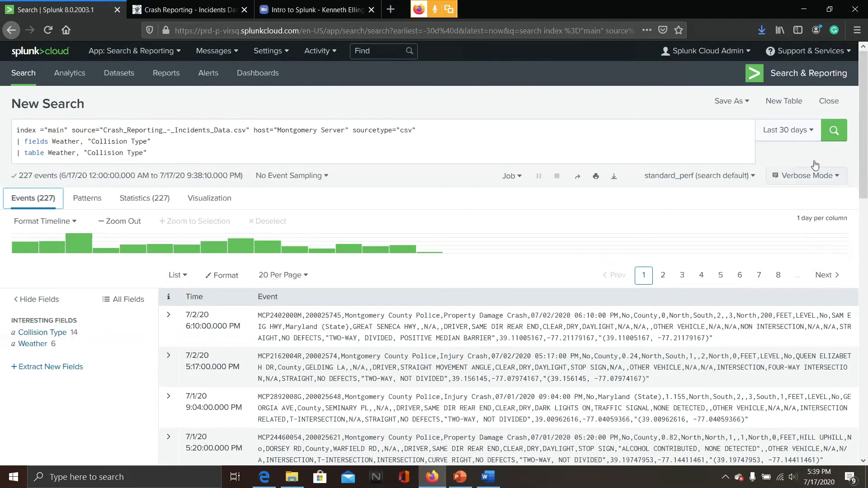
Rerun the search, then delete the fields and table lines so only the base search remains, and run it
left_click(834, 131)
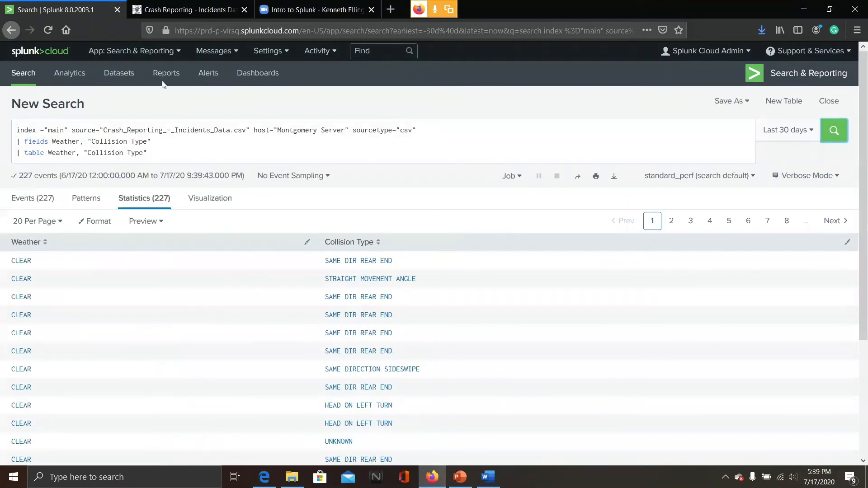
left_click(25, 202)
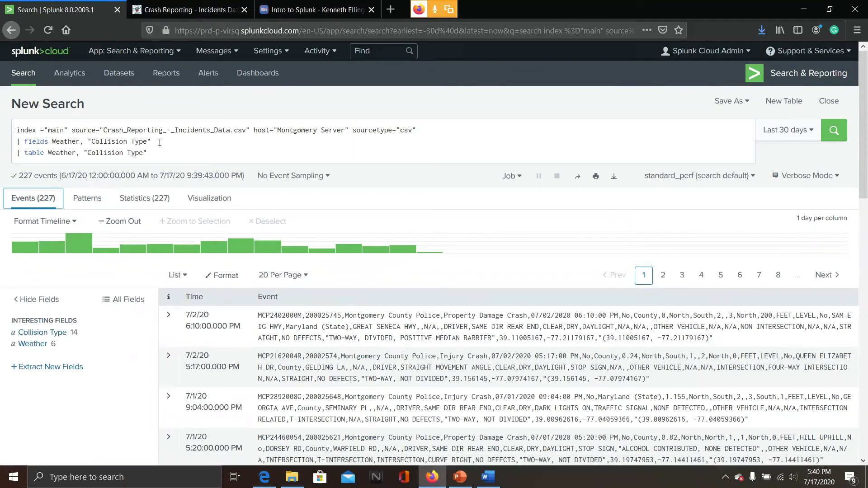
left_click_drag(160, 142, 2, 146)
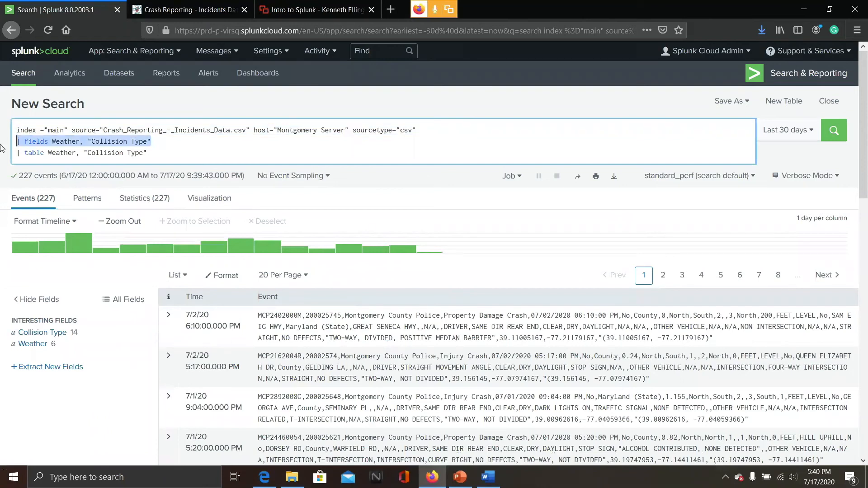
key("BackSpace")
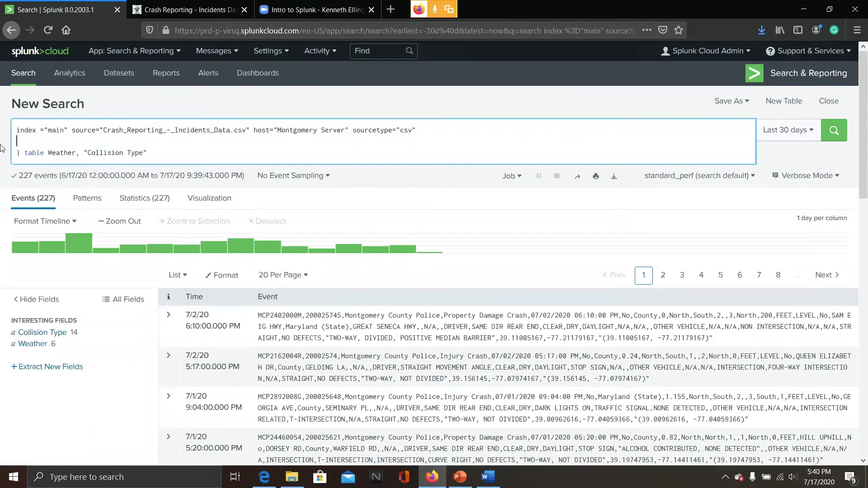
key("BackSpace")
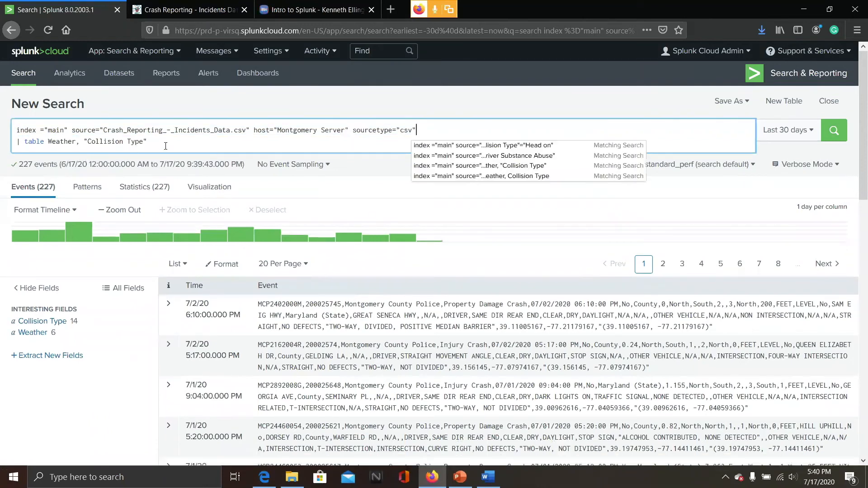
left_click(165, 145)
left_click_drag(148, 142, 16, 142)
key("BackSpace")
key("BackSpace")
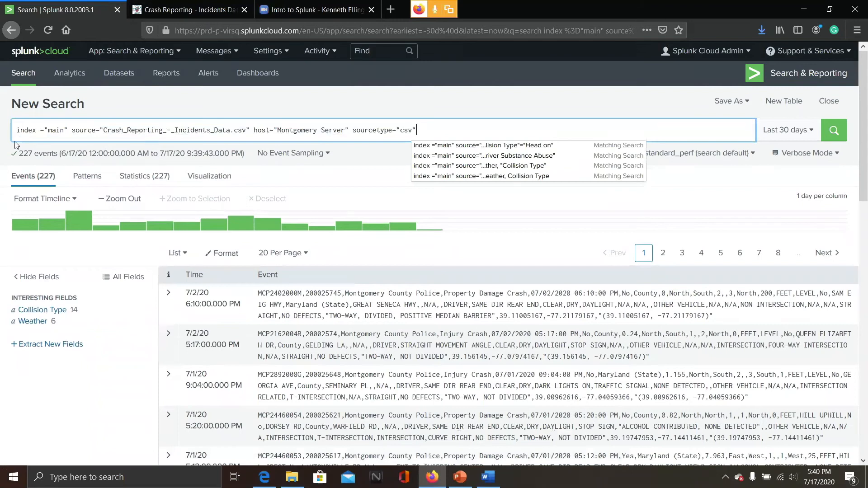
key("Return")
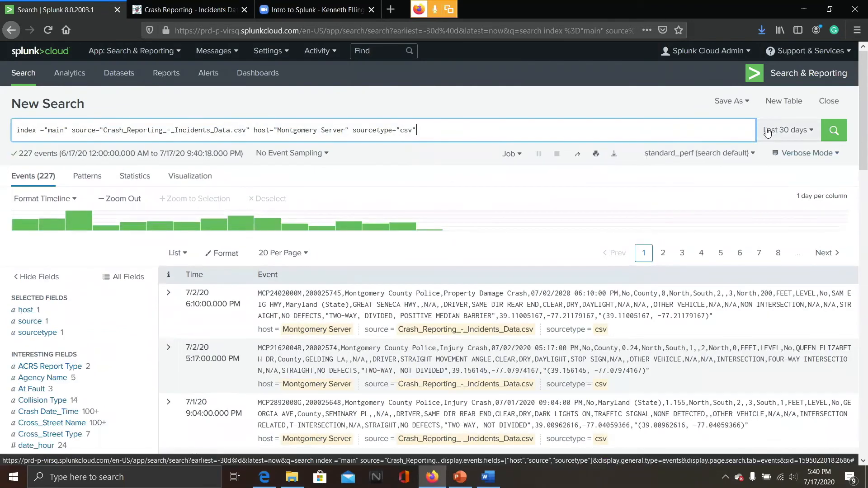
Append a | stats count by date_month, "Collision Type" line to the search and run it
scroll(47, 200, "down", 1)
scroll(78, 205, "down", 5)
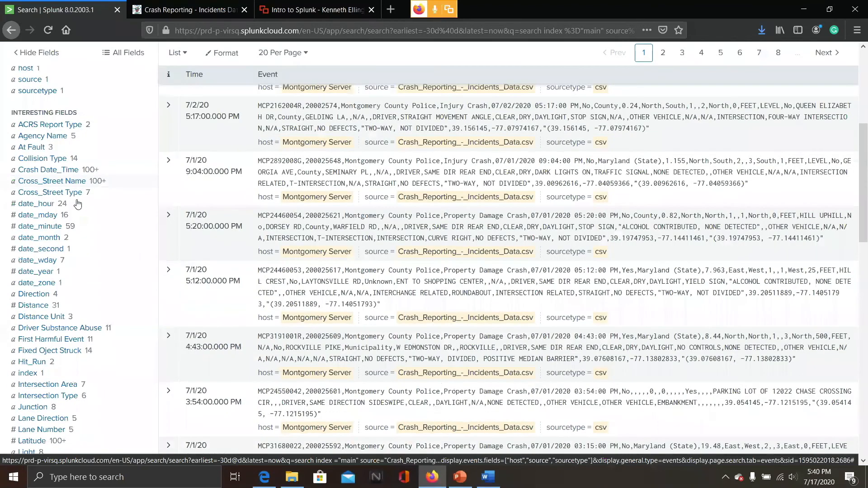
scroll(78, 204, "down", 4)
scroll(83, 201, "up", 9)
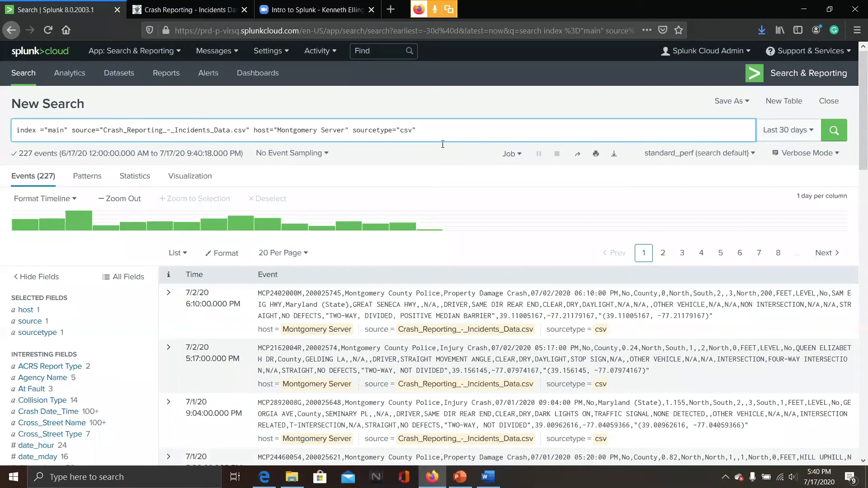
key("shift+Return")
type("| st")
type("a")
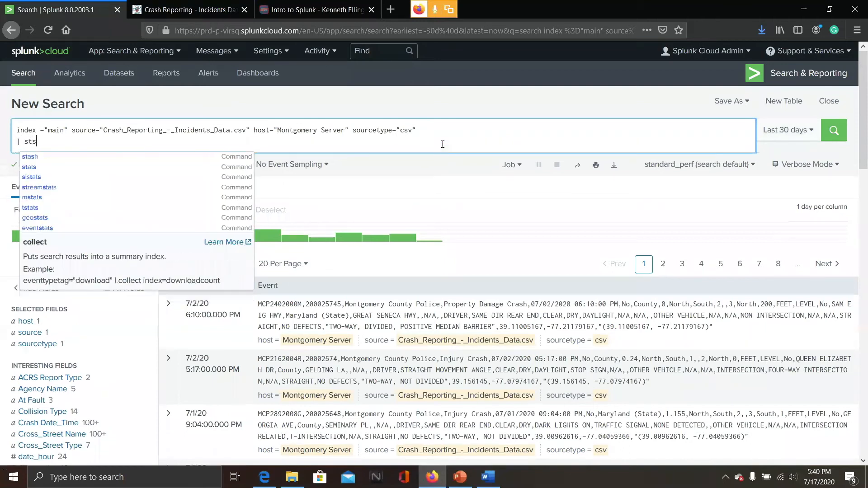
type("ts co")
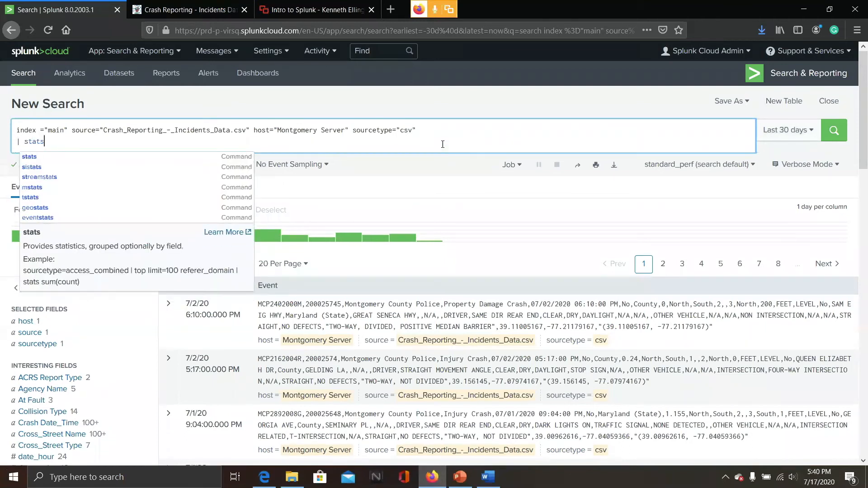
type("unt by")
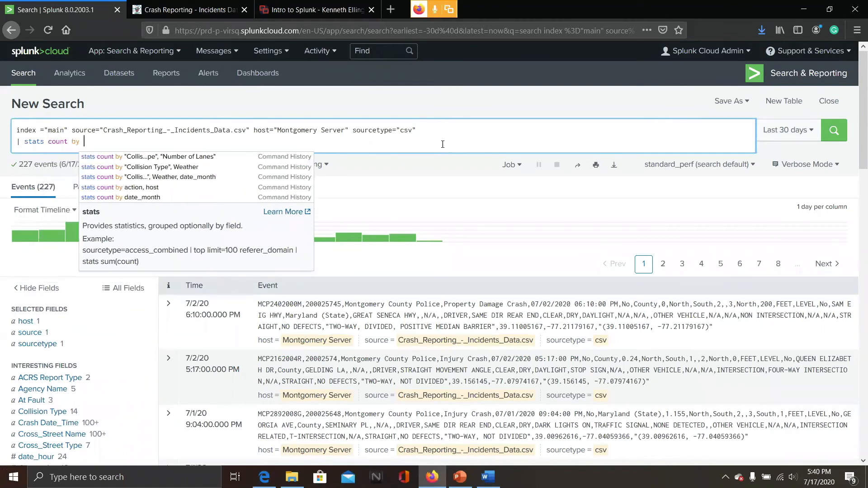
scroll(142, 327, "down", 1)
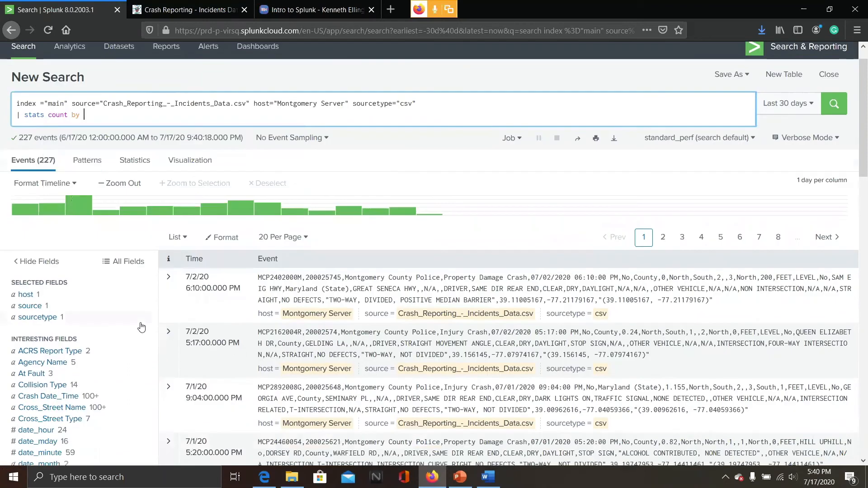
scroll(141, 323, "up", 1)
key("BackSpace")
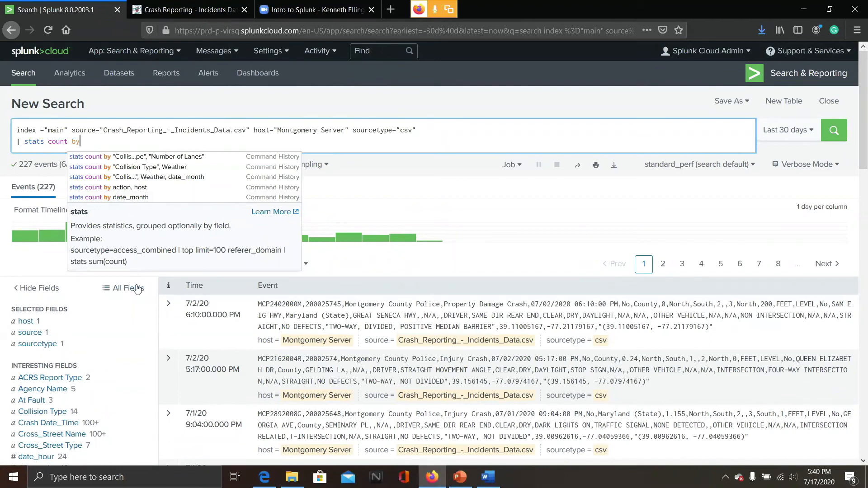
type("date")
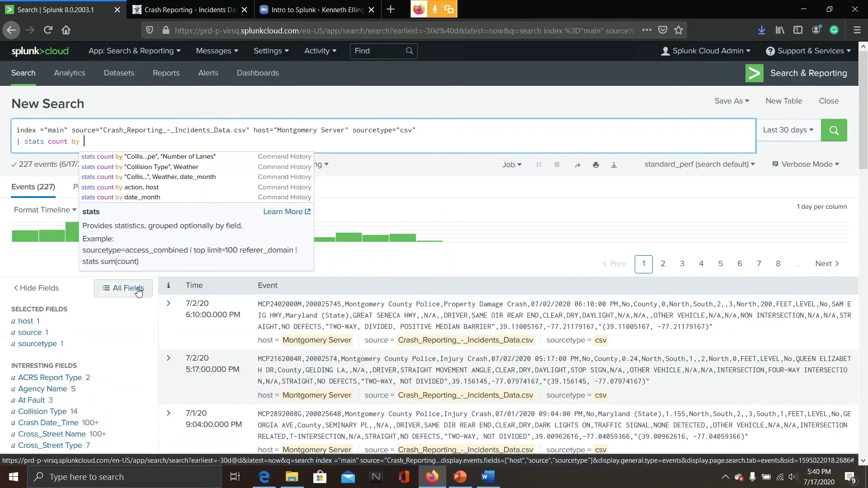
type("_mont")
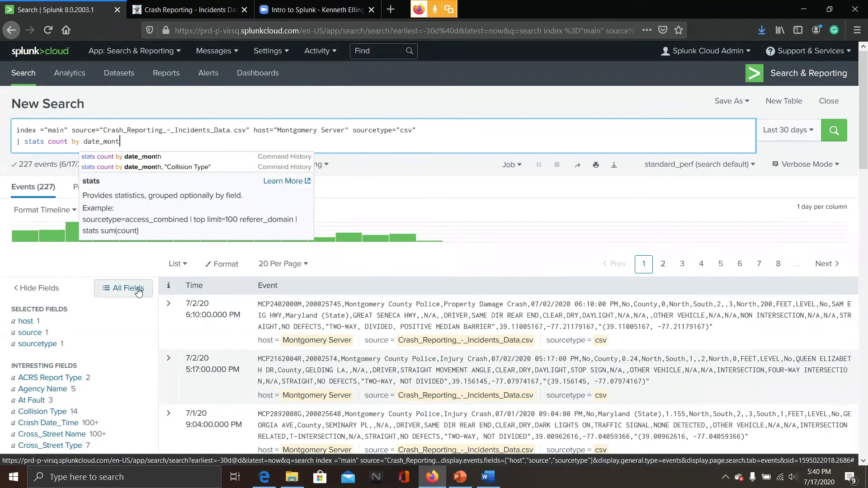
type("h")
key("BackSpace")
type(", \"\"")
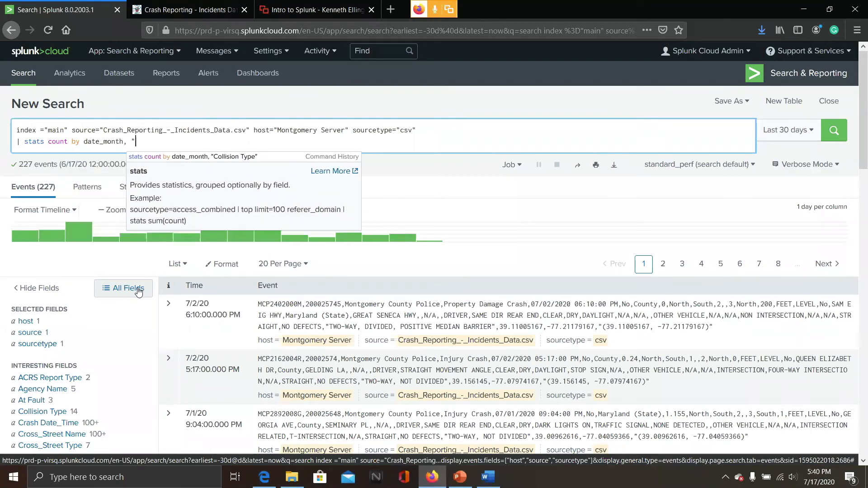
type("Coll")
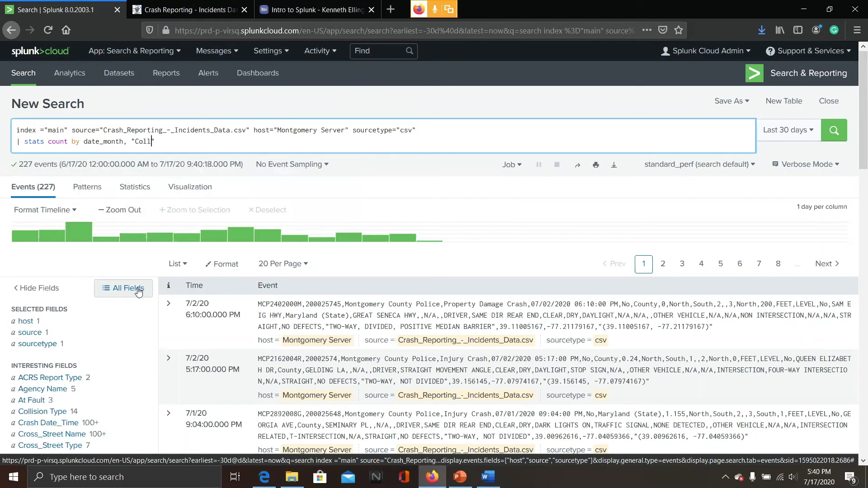
type("ision Type")
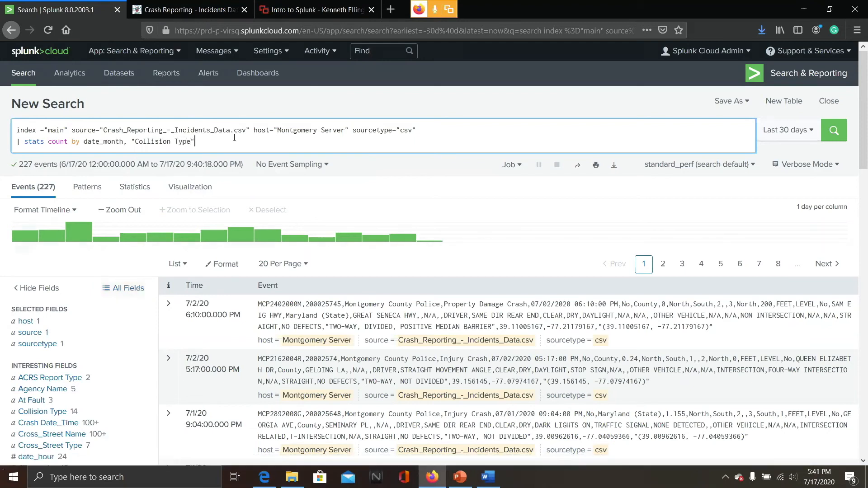
key("Return")
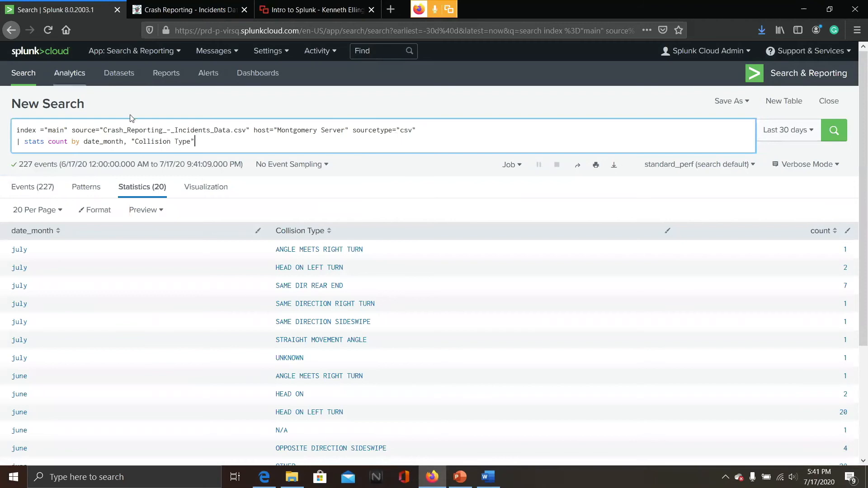
Sort the statistics table by date_month, then by count from largest to smallest
left_click(60, 231)
left_click(60, 231)
left_click(59, 231)
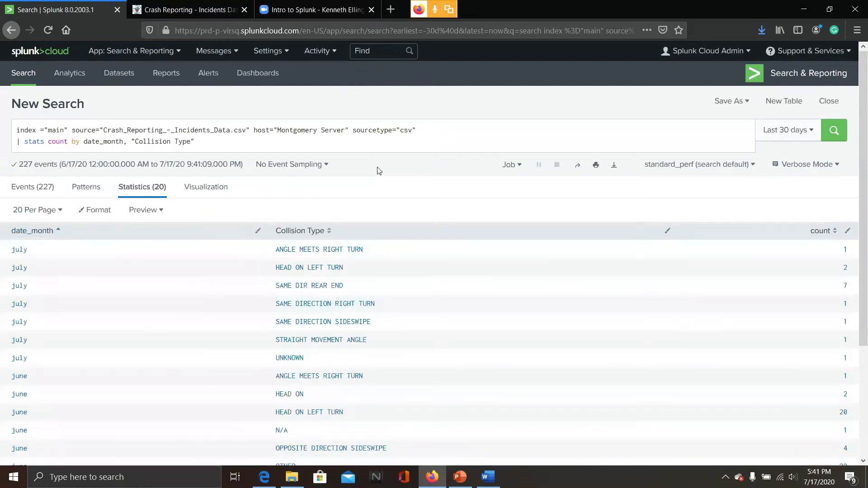
left_click(835, 231)
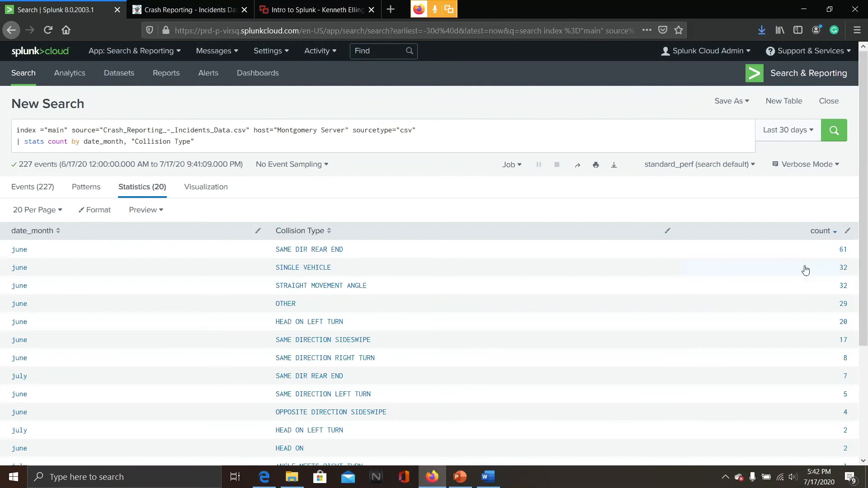
left_click(835, 234)
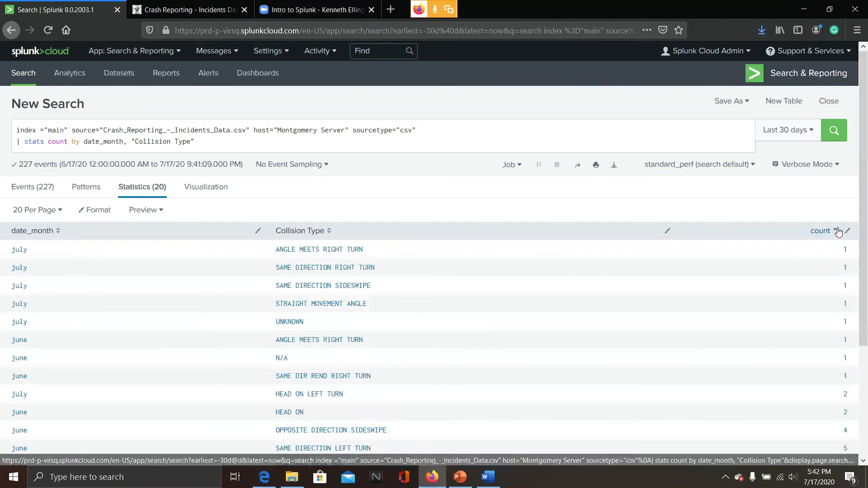
left_click(837, 232)
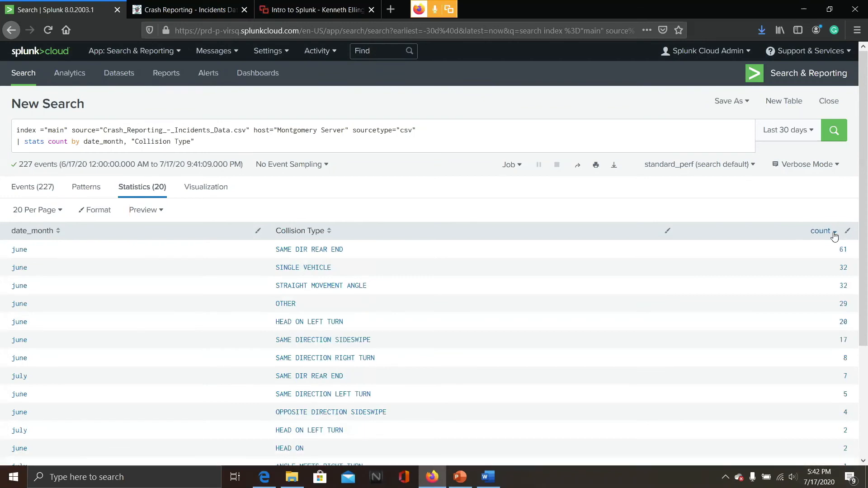
left_click(835, 234)
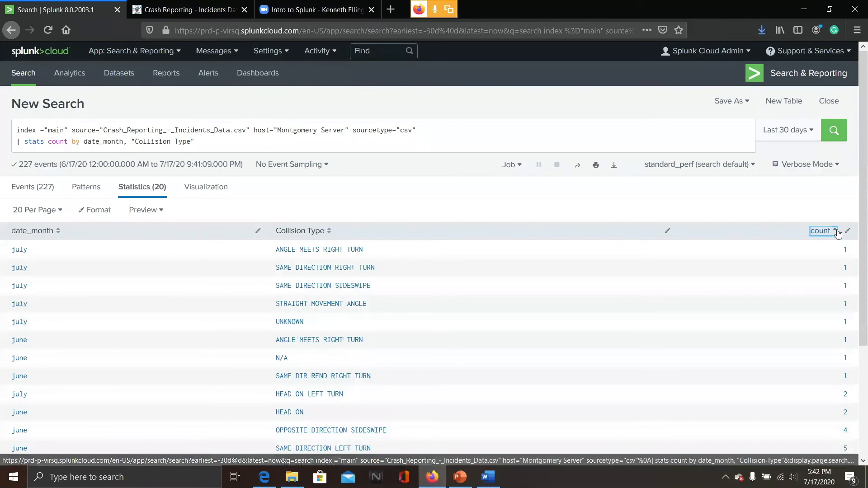
left_click(837, 233)
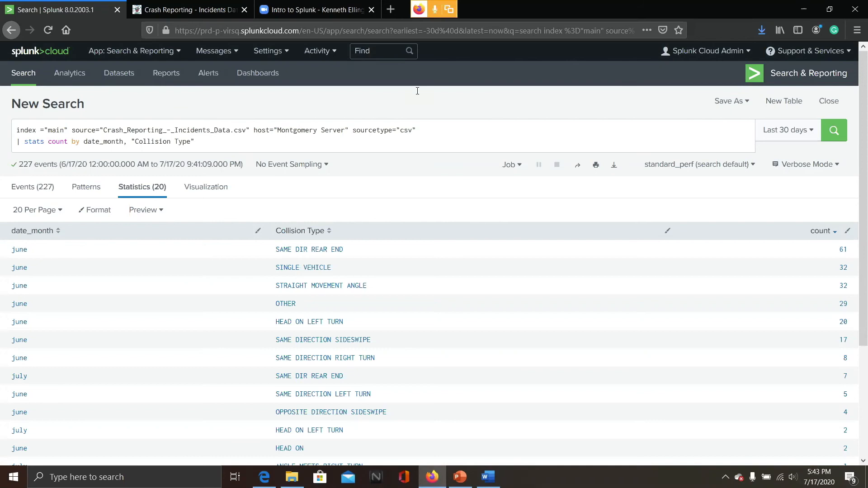
Switch to PowerPoint and present the slide show through to the Practice Search Questions slide, then exit
left_click(465, 475)
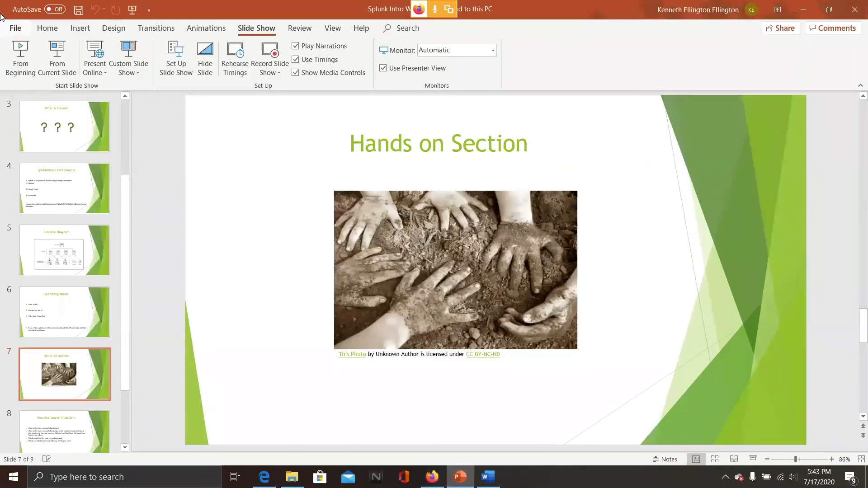
left_click(22, 47)
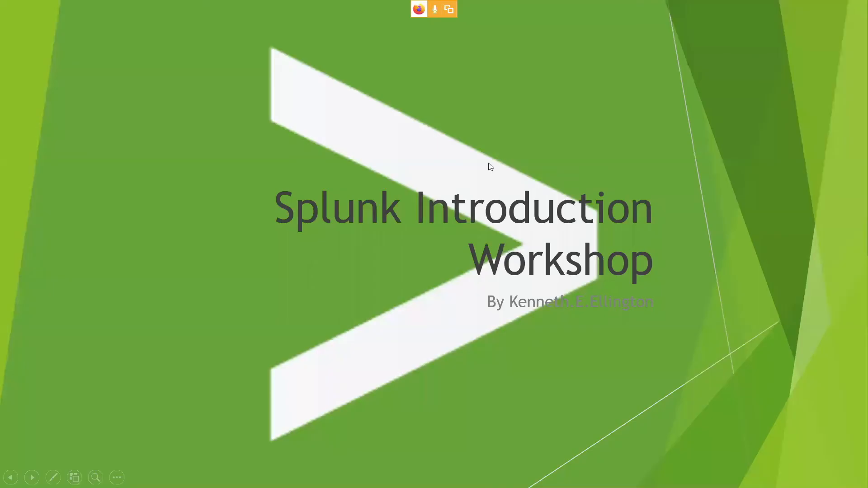
left_click(489, 164)
left_click(488, 163)
left_click(488, 163)
left_click(488, 163)
left_click(488, 164)
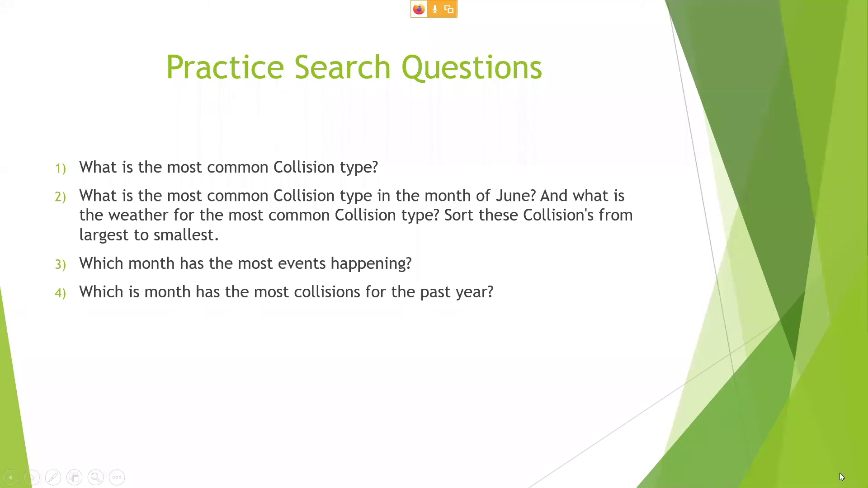
key("Escape")
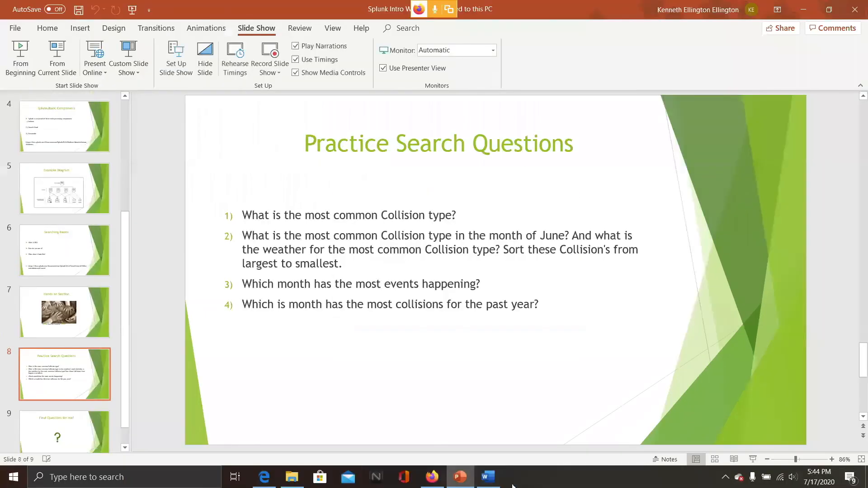
Switch to the Splunk search, set the time range to All time, and run | stats count by "Collision Type"
left_click(433, 477)
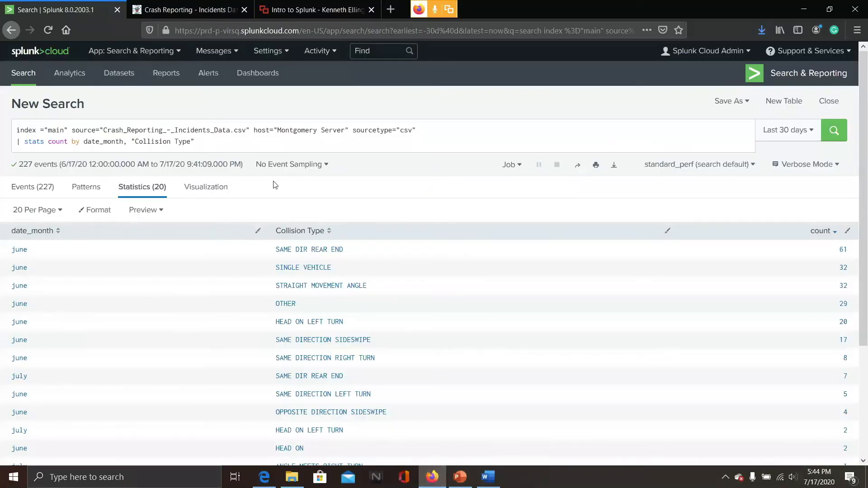
left_click(216, 141)
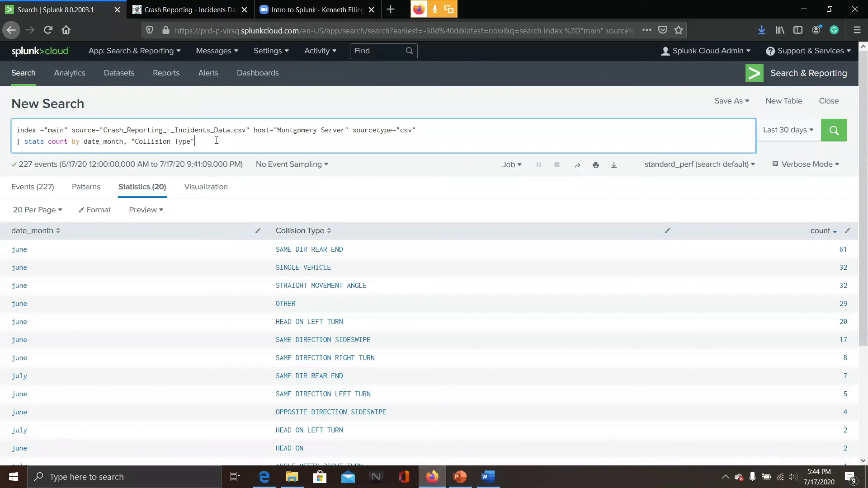
left_click(32, 187)
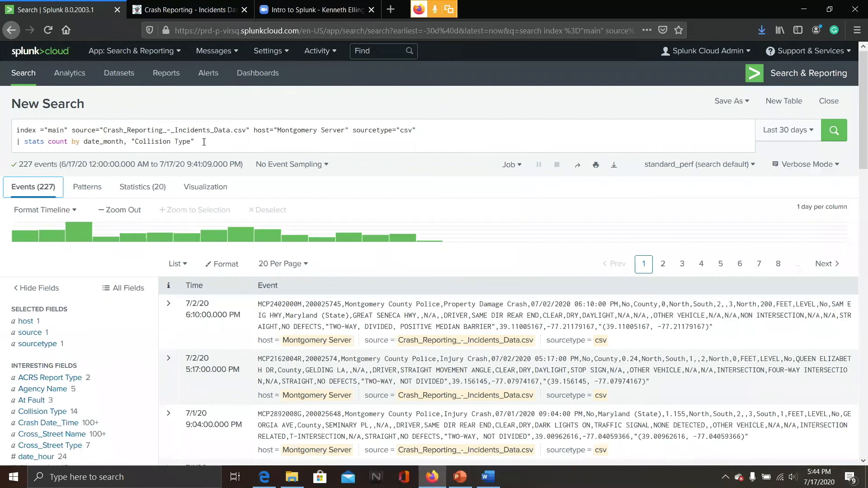
left_click(206, 141)
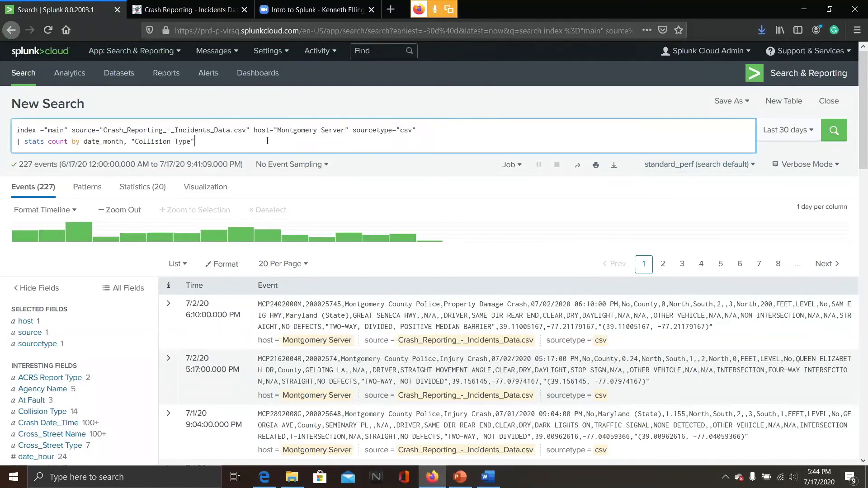
left_click(787, 137)
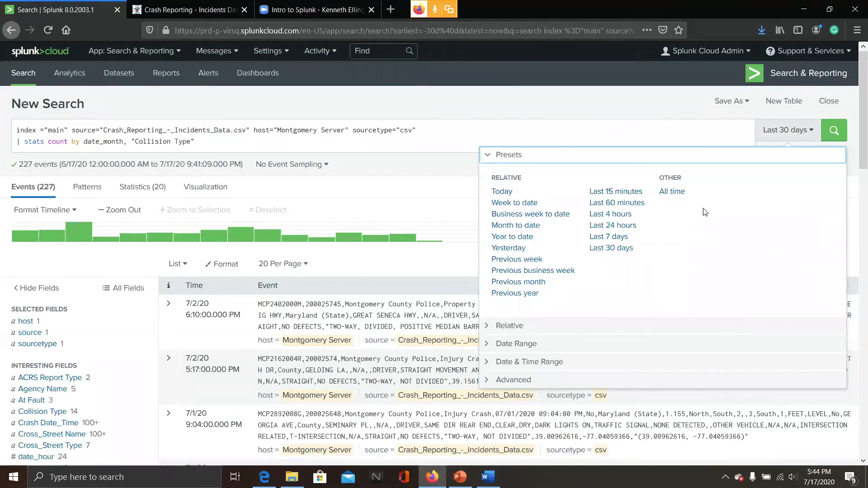
left_click(795, 136)
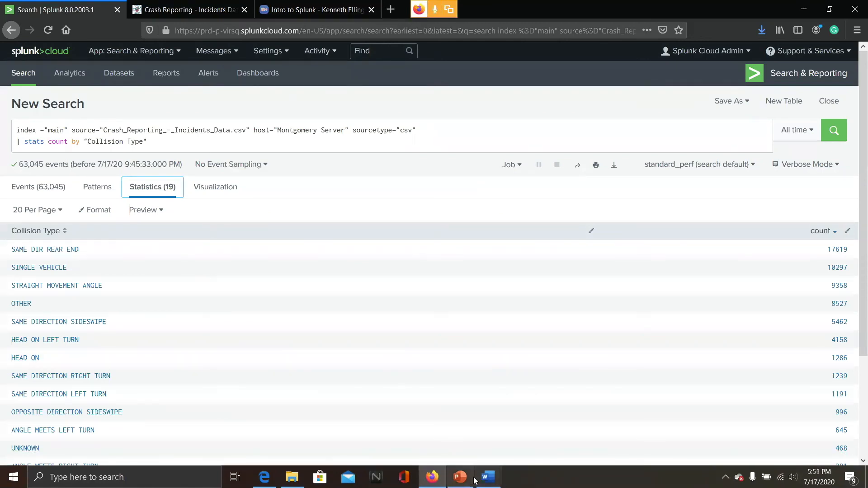
Switch to PowerPoint and review the Practice Search Questions slide
mouse_move(460, 478)
left_click(458, 429)
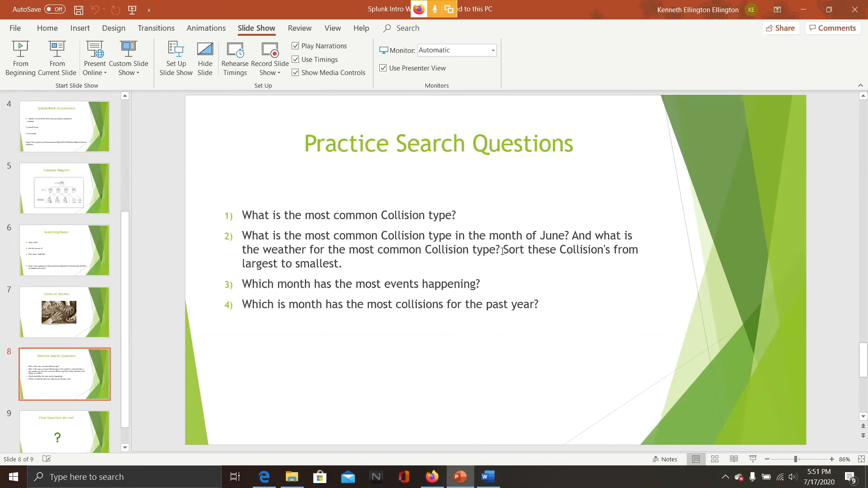
double_click(527, 249)
left_click(527, 248)
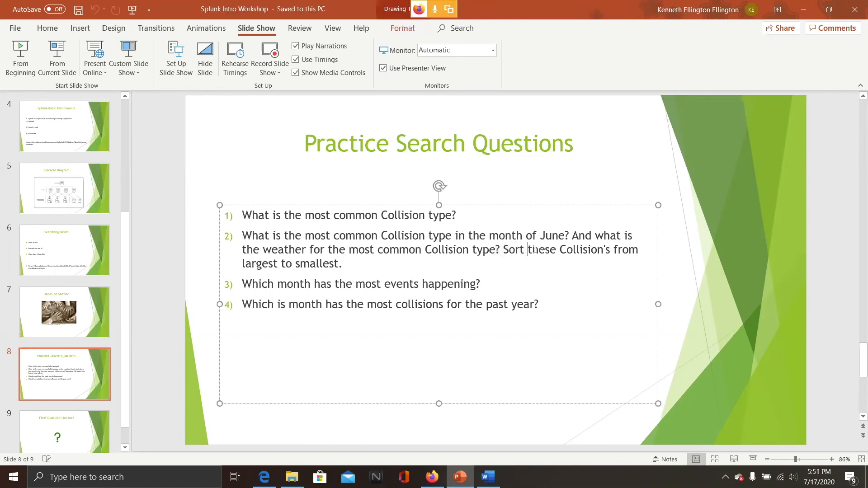
left_click(840, 161)
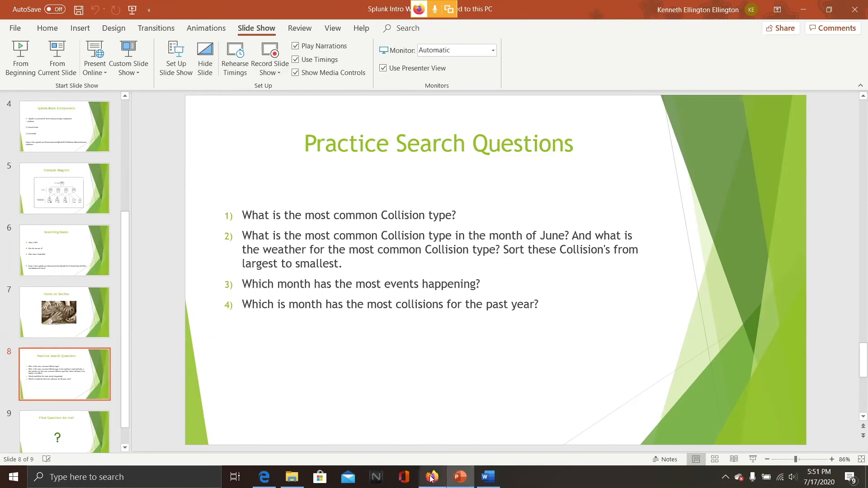
Highlight the June collision type and weather part of question 2 on the practice slide
mouse_move(435, 475)
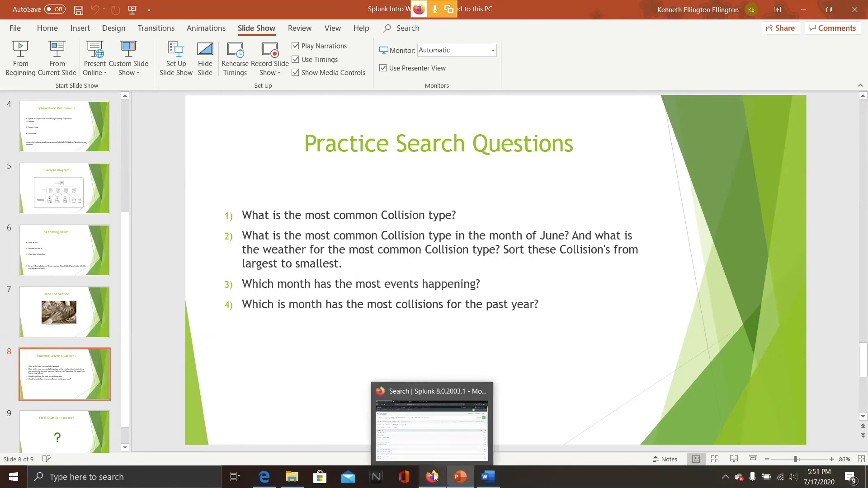
left_click(389, 444)
left_click(281, 4)
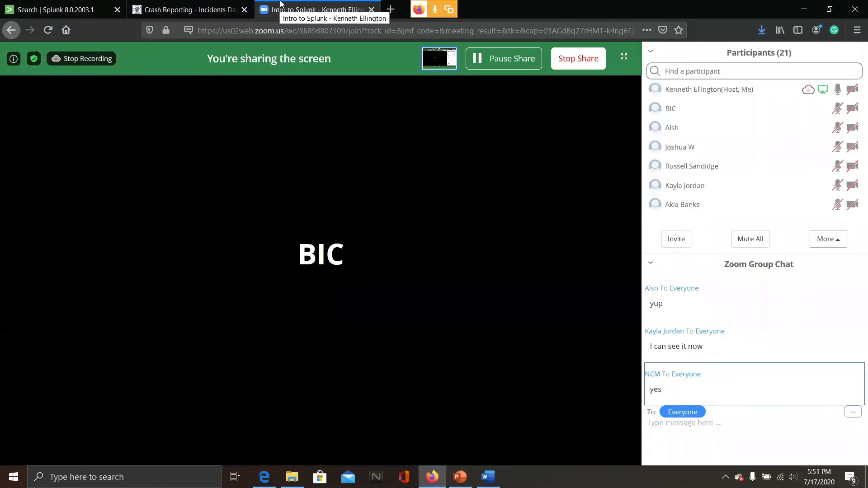
key("alt+Tab")
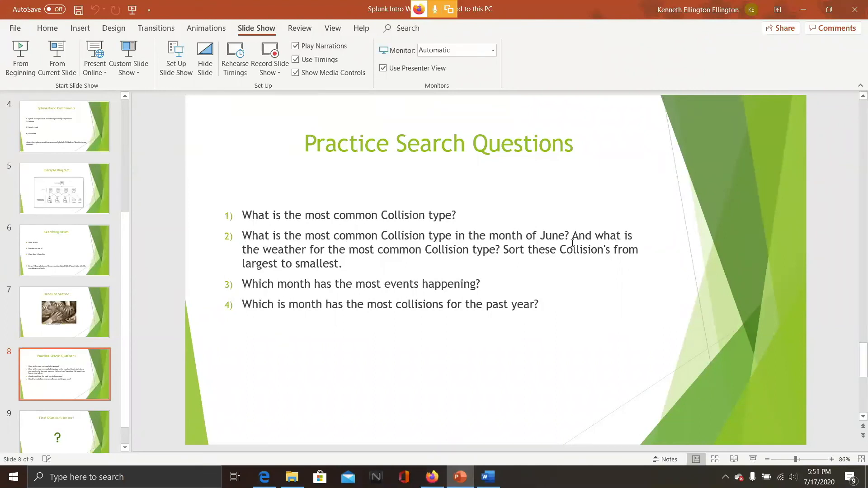
left_click_drag(242, 235, 503, 246)
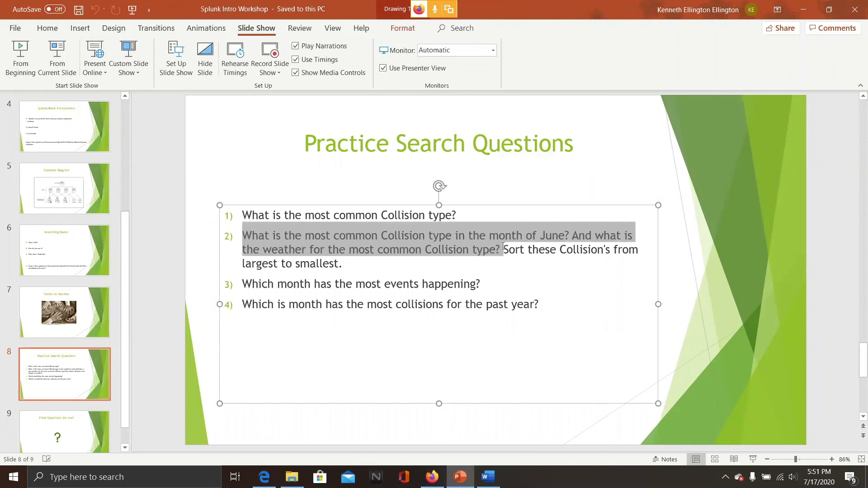
left_click(505, 247)
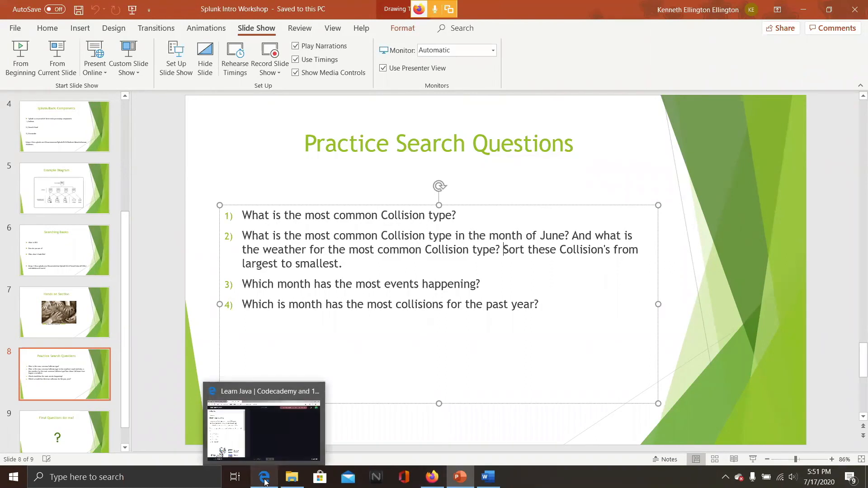
Filter the search to date_month="june", add fields and stats count by date_month, "Collision Type", Weather, and sort count descending
mouse_move(432, 483)
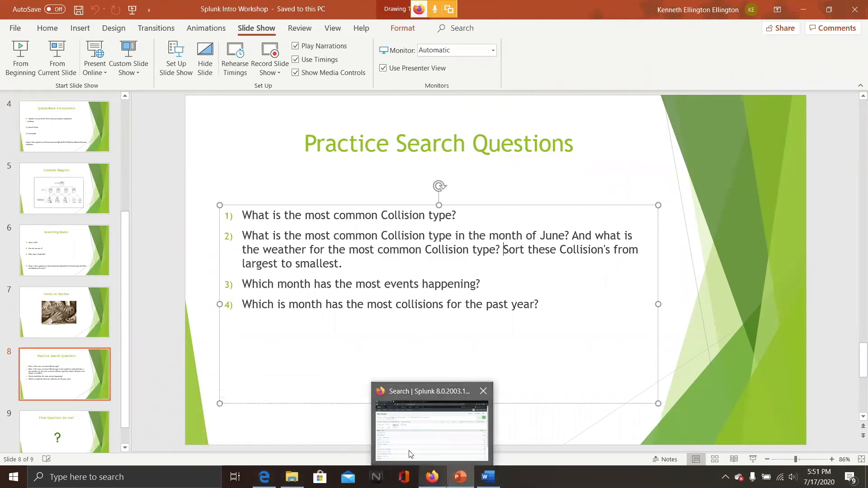
left_click(405, 437)
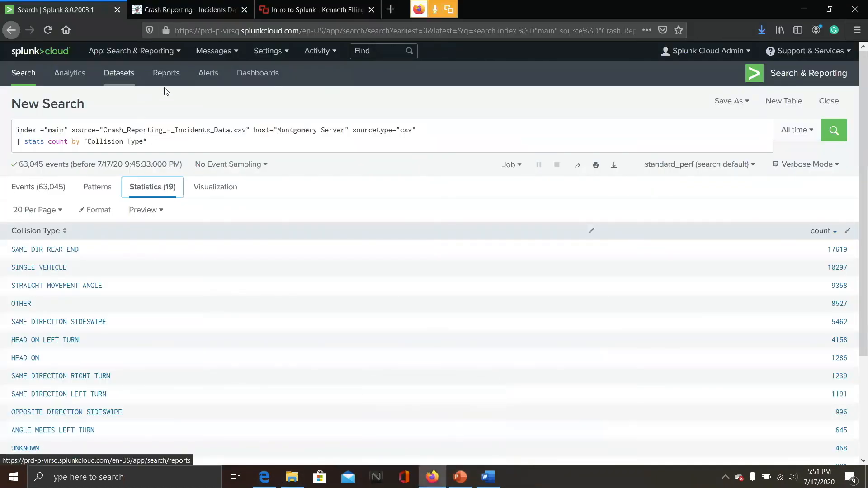
left_click(274, 4)
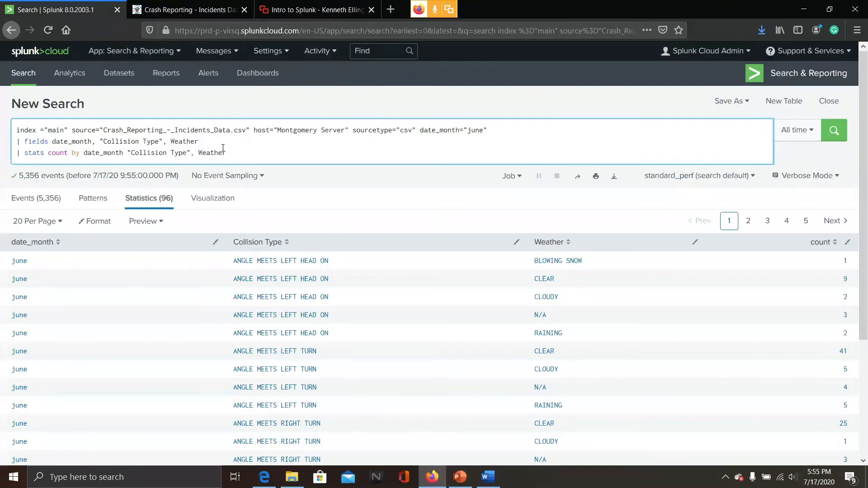
left_click(225, 150)
left_click(830, 241)
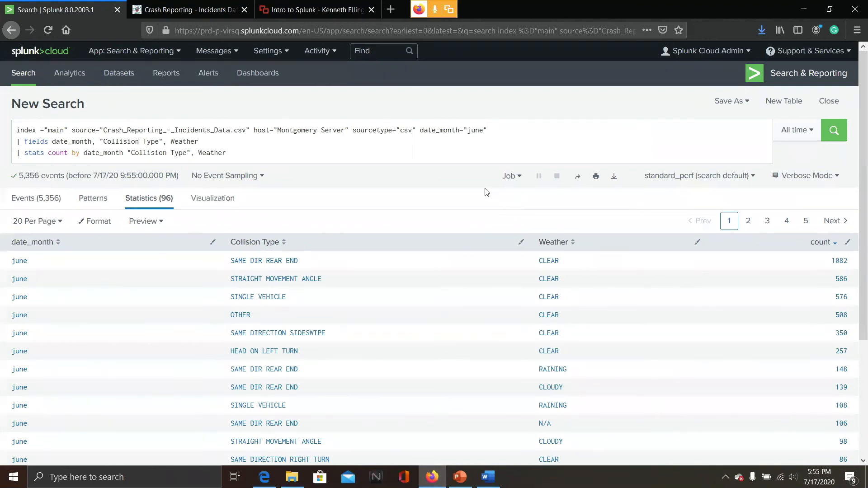
Review the June search's events and statistics results
left_click(495, 132)
left_click(496, 136)
left_click(495, 131)
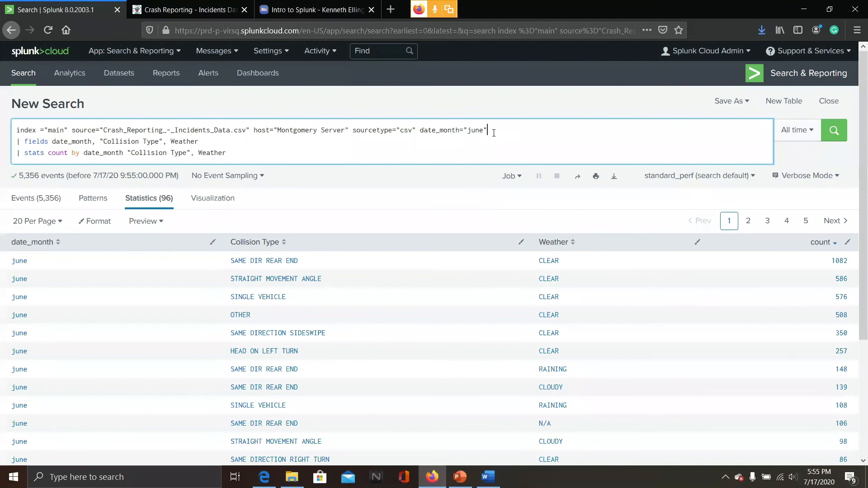
left_click(39, 201)
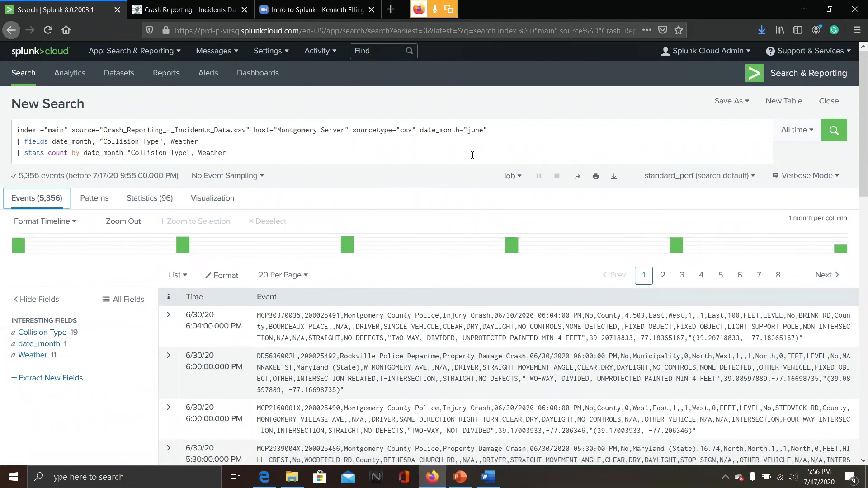
left_click(250, 138)
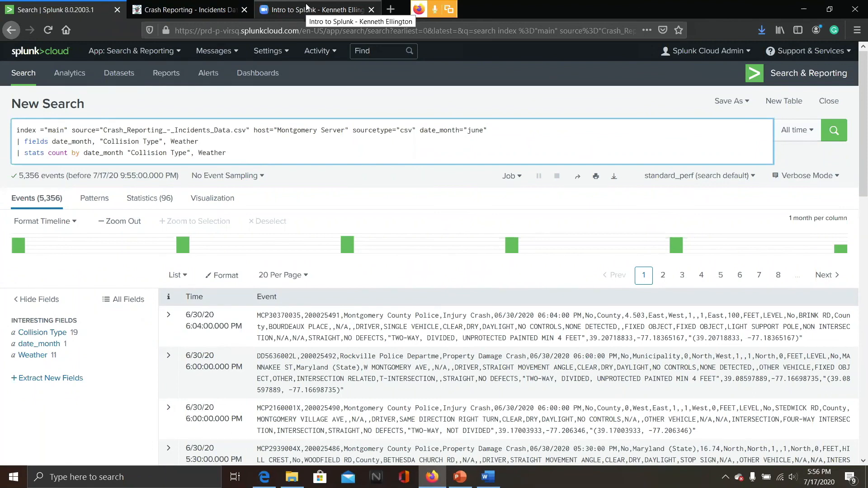
left_click(143, 203)
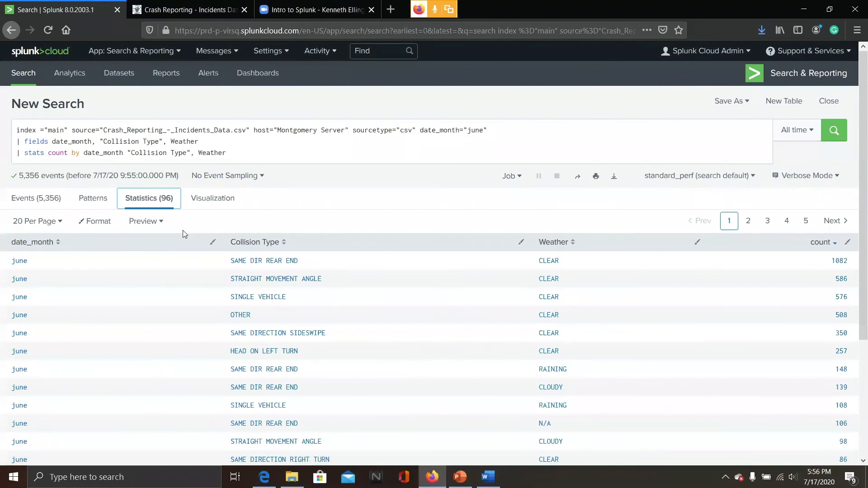
left_click(303, 5)
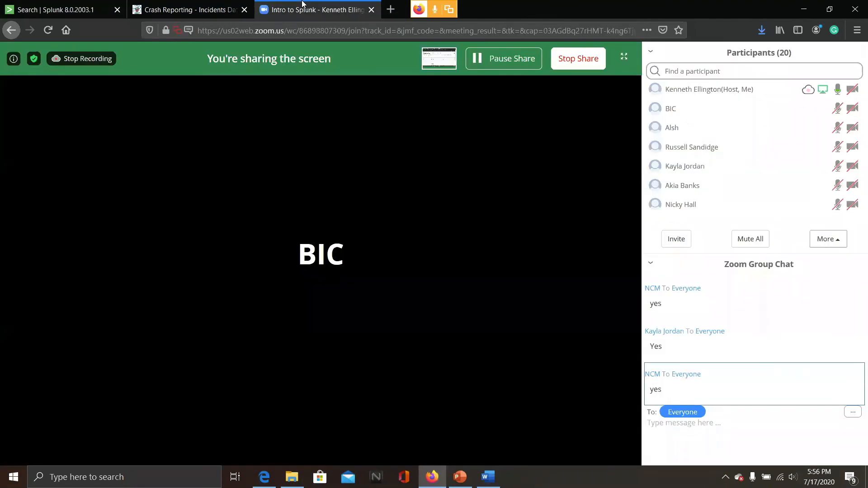
left_click(62, 6)
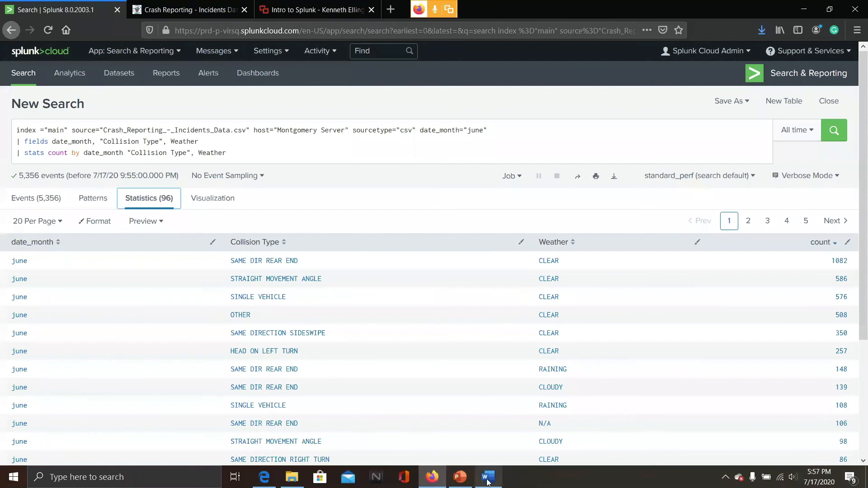
Highlight questions 4 and 3 on the practice slide, then return to the Splunk search
mouse_move(464, 483)
mouse_move(457, 448)
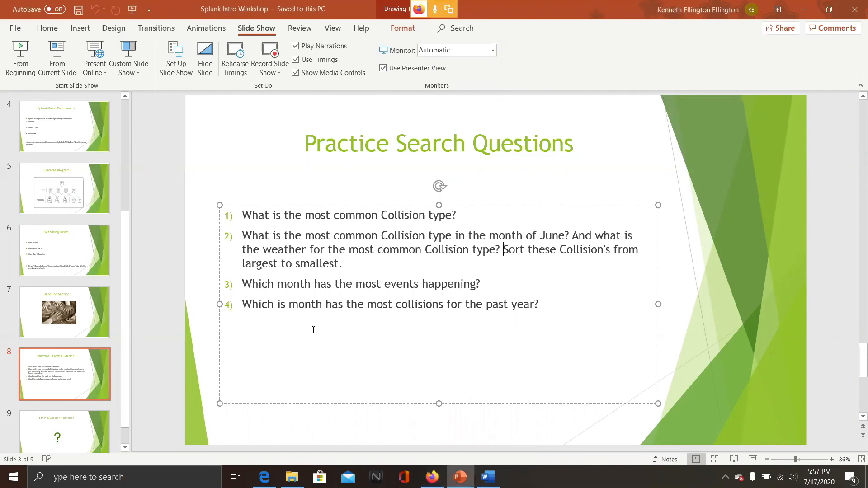
left_click_drag(550, 308, 236, 305)
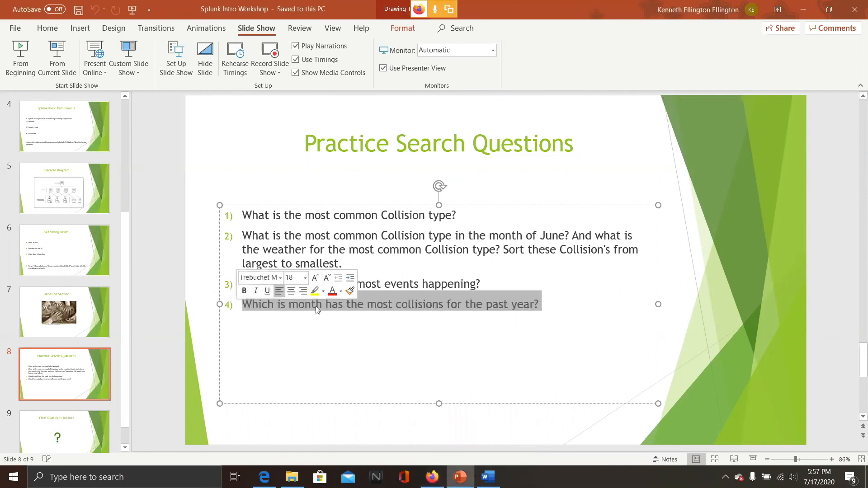
left_click(490, 283)
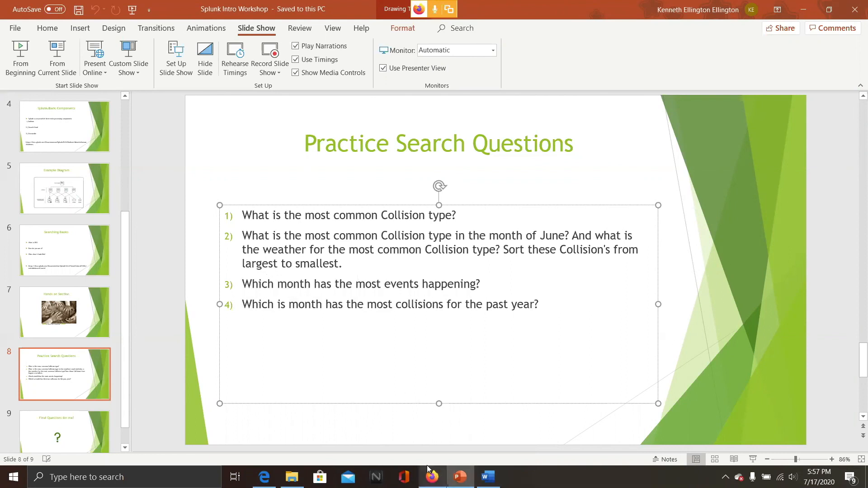
mouse_move(425, 477)
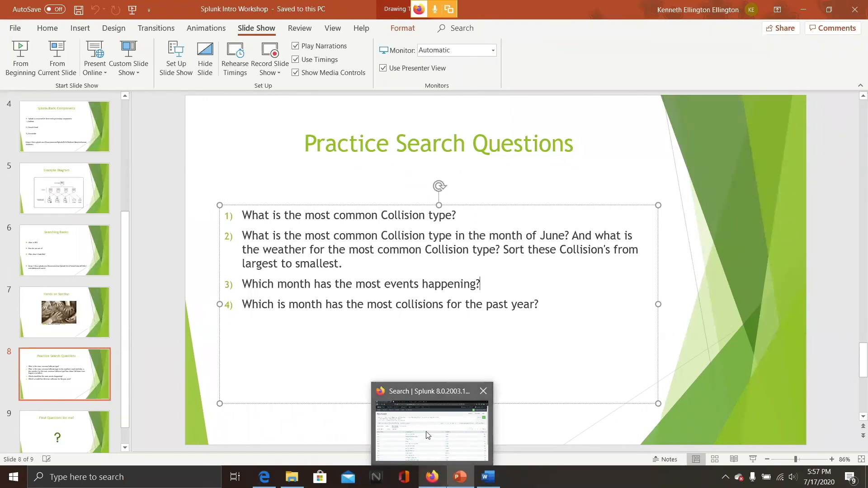
mouse_move(426, 433)
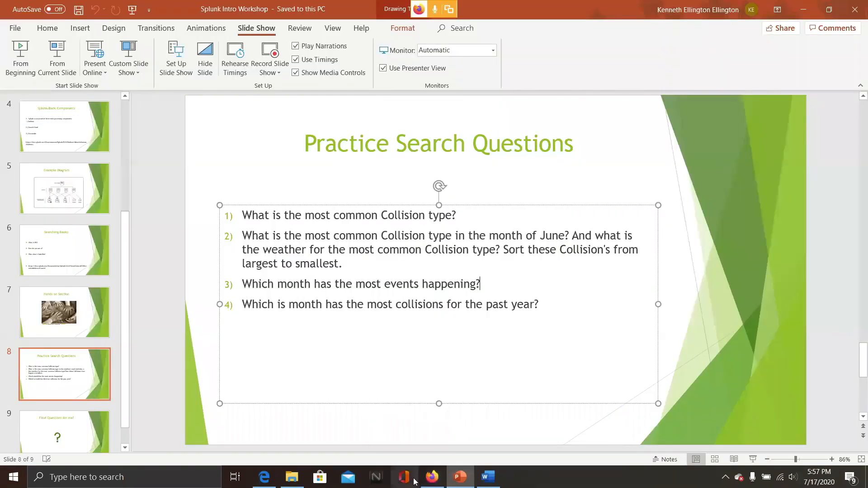
left_click(432, 478)
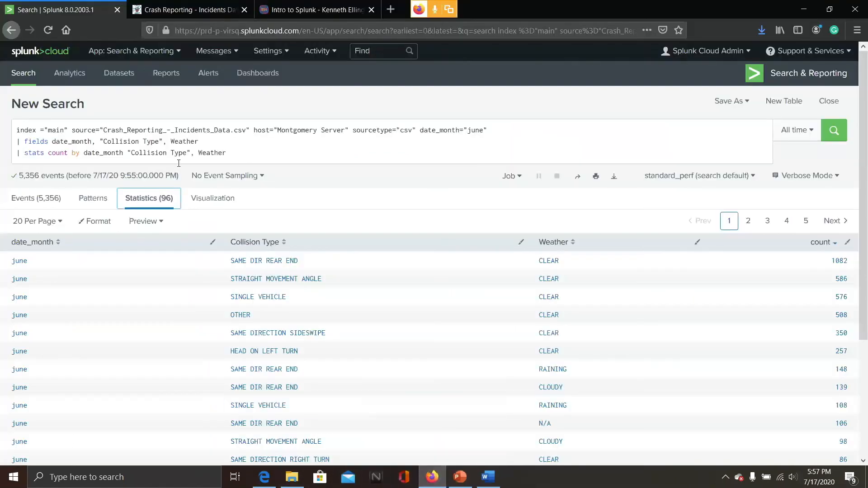
Remove the June filter and fields line and run | stats count by date_month across all time
left_click(237, 154)
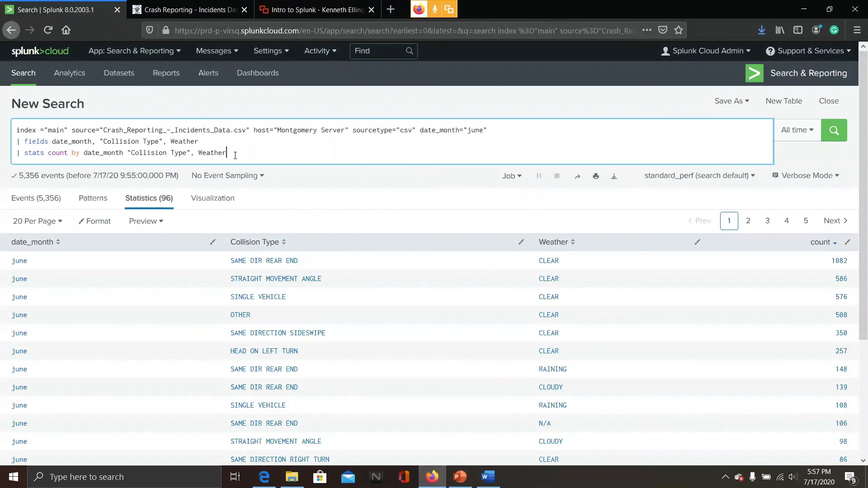
left_click_drag(232, 156, 200, 157)
left_click(234, 153)
left_click(491, 131)
key("BackSpace")
key("BackSpace")
key("BackSpace")
key("BackSpace")
key("BackSpace")
key("BackSpace")
key("BackSpace")
key("BackSpace")
key("BackSpace")
key("BackSpace")
key("BackSpace")
key("BackSpace")
key("BackSpace")
key("BackSpace")
key("BackSpace")
key("BackSpace")
key("BackSpace")
key("BackSpace")
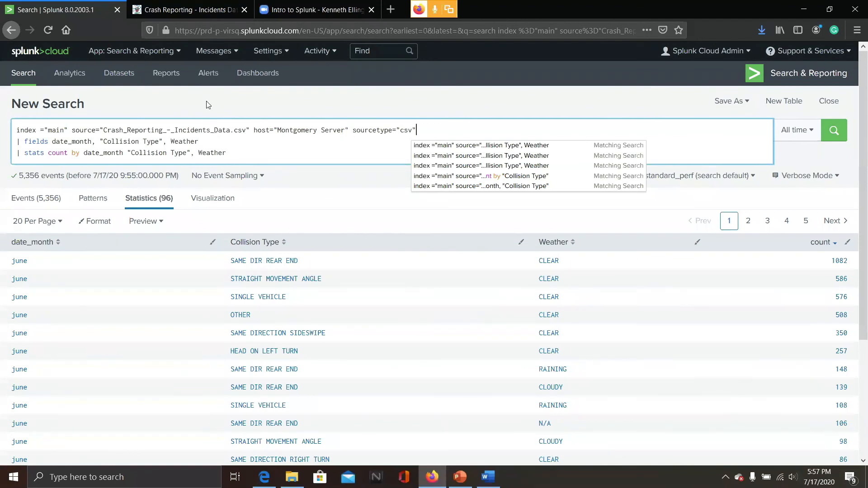
left_click(282, 8)
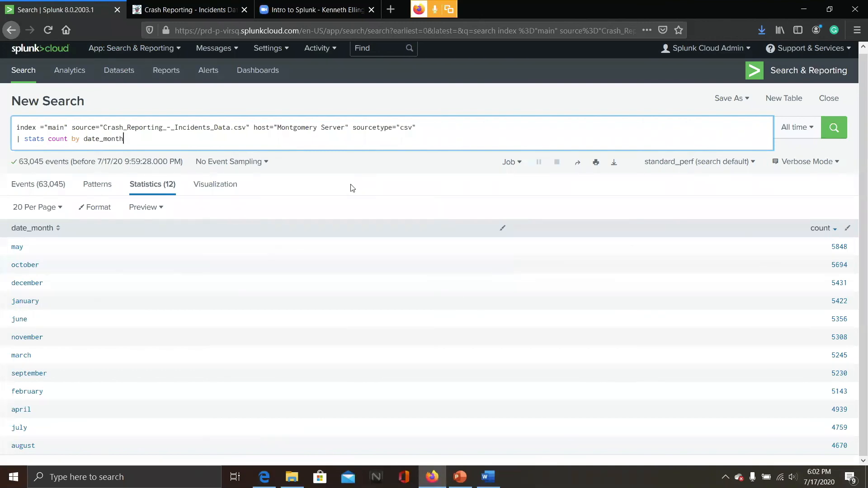
left_click(336, 8)
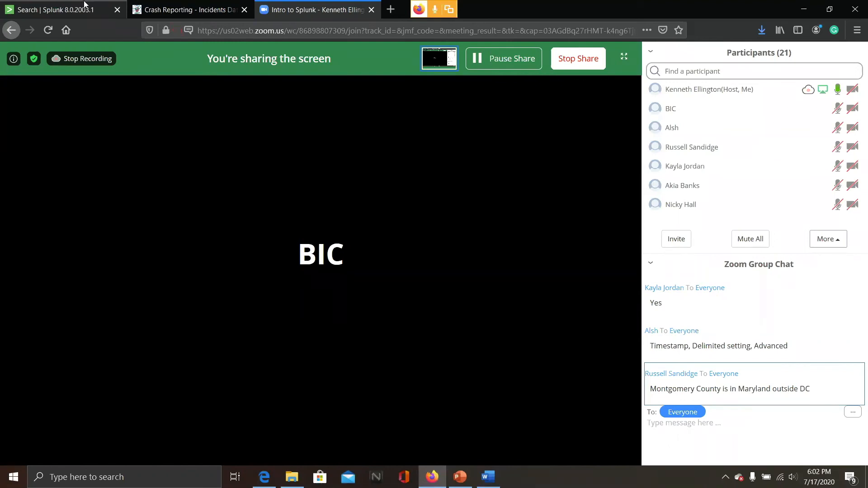
left_click(61, 4)
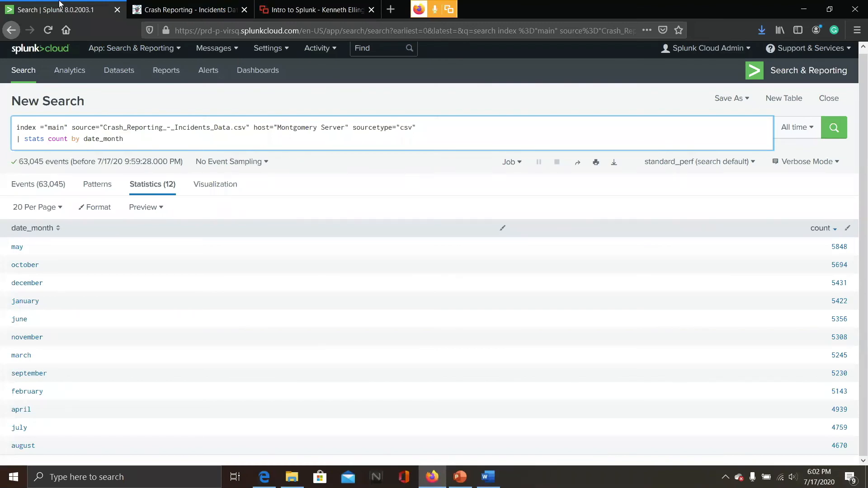
left_click(311, 5)
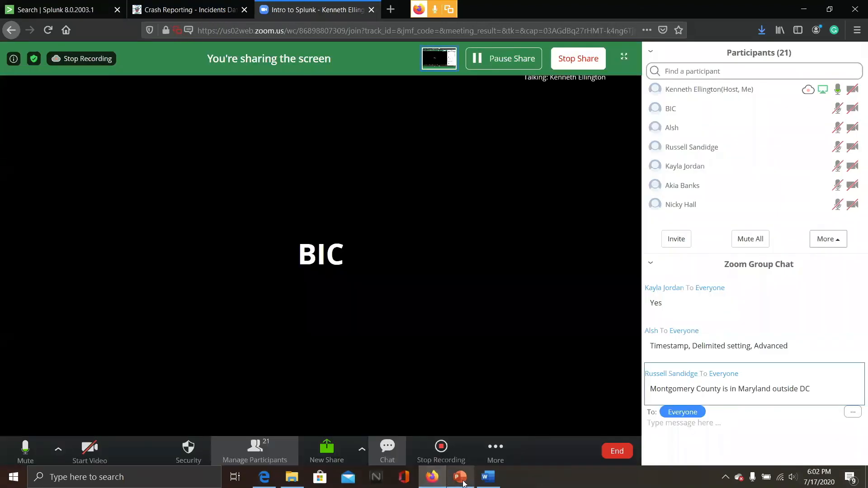
Open the Final Questions for me? slide in PowerPoint, then return to the browser
left_click(461, 477)
left_click(84, 424)
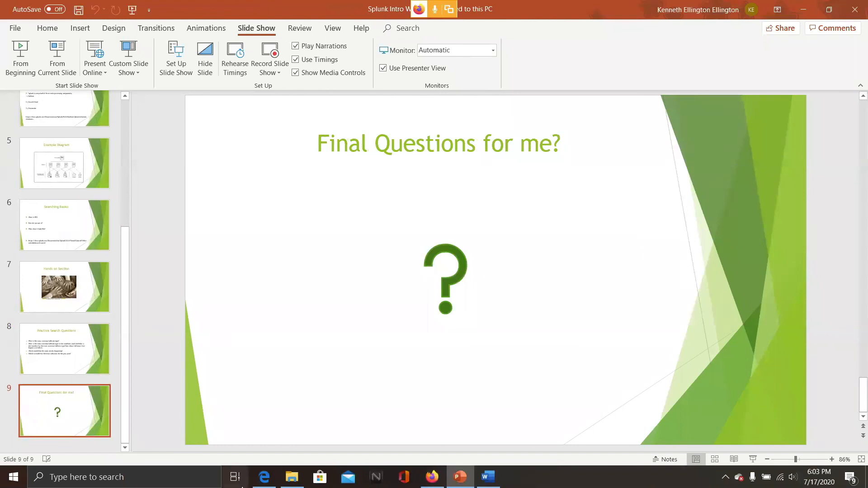
left_click(433, 476)
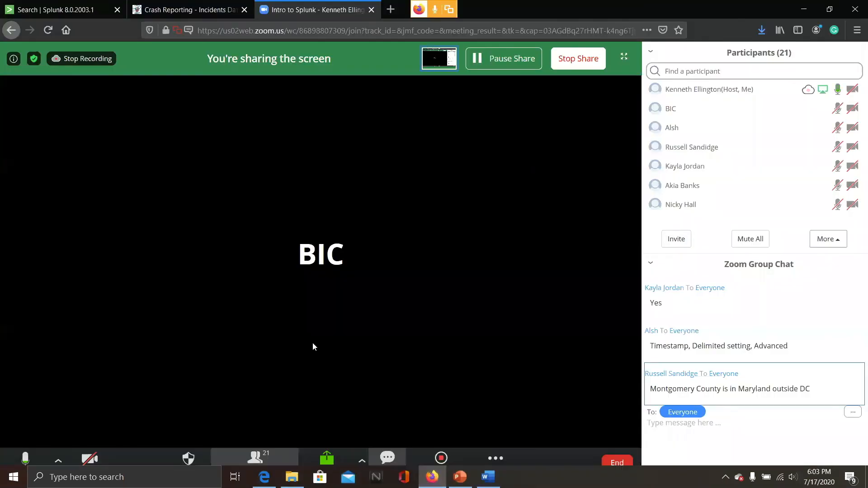